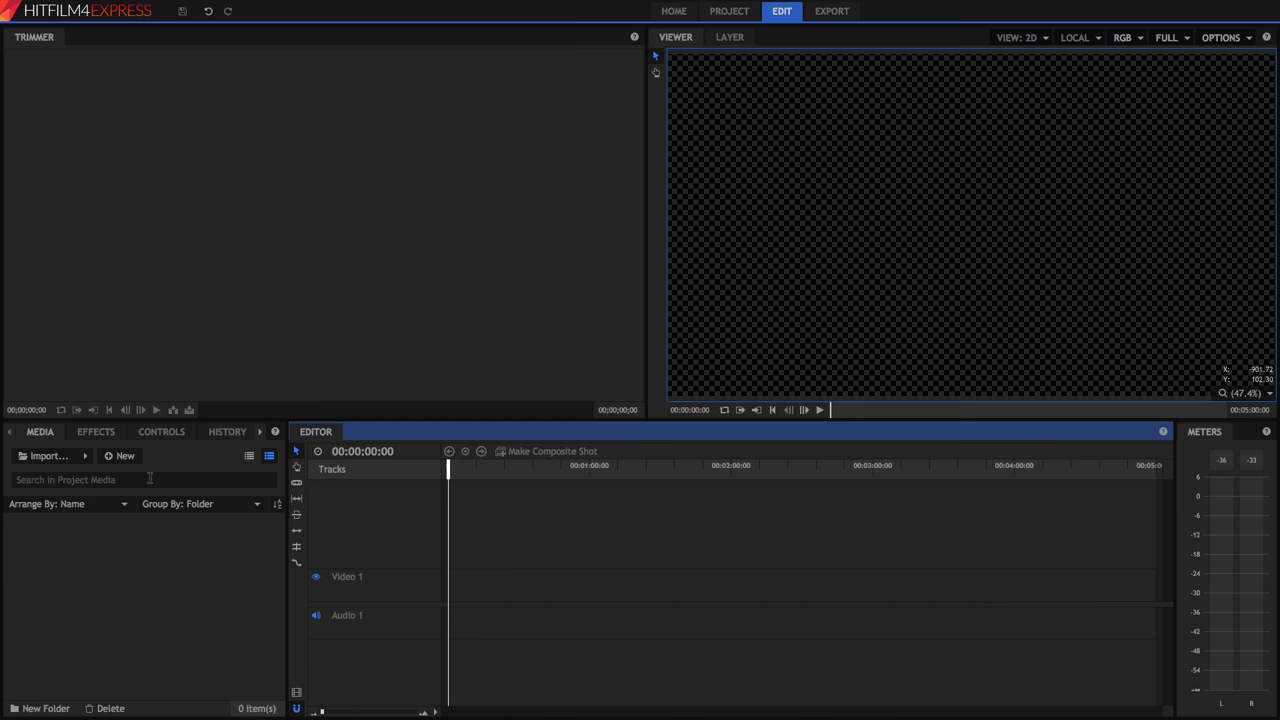
Step: Start a new composite shot from the 1080p Full HD PAL template
{"action": "left_click", "coordinate": [120, 456]}
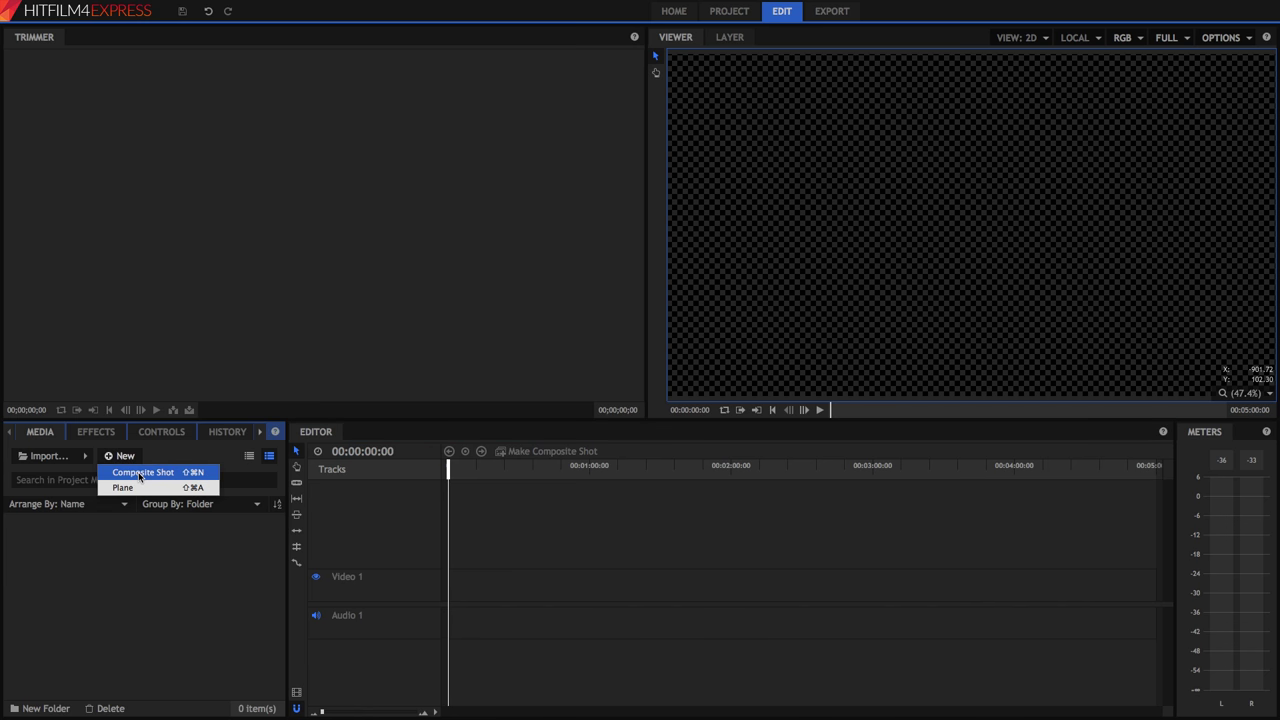
{"action": "left_click", "coordinate": [139, 473]}
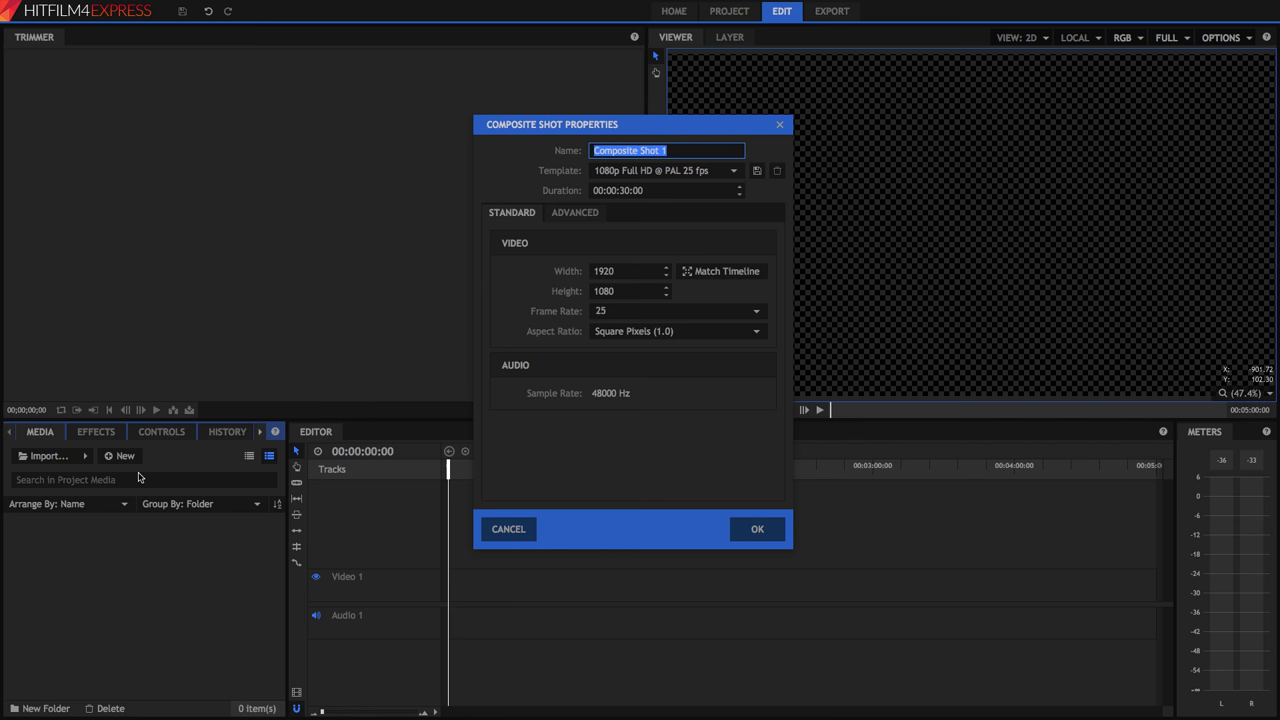
{"action": "left_click", "coordinate": [655, 176]}
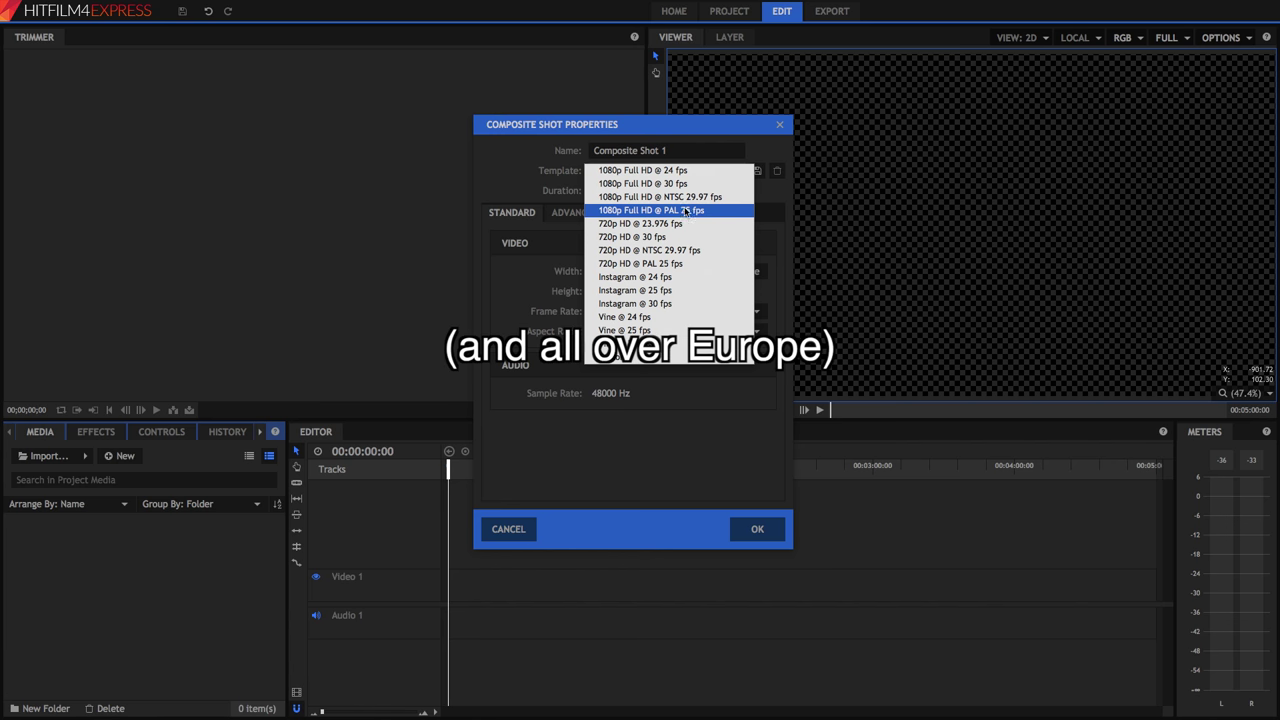
{"action": "left_click", "coordinate": [686, 211]}
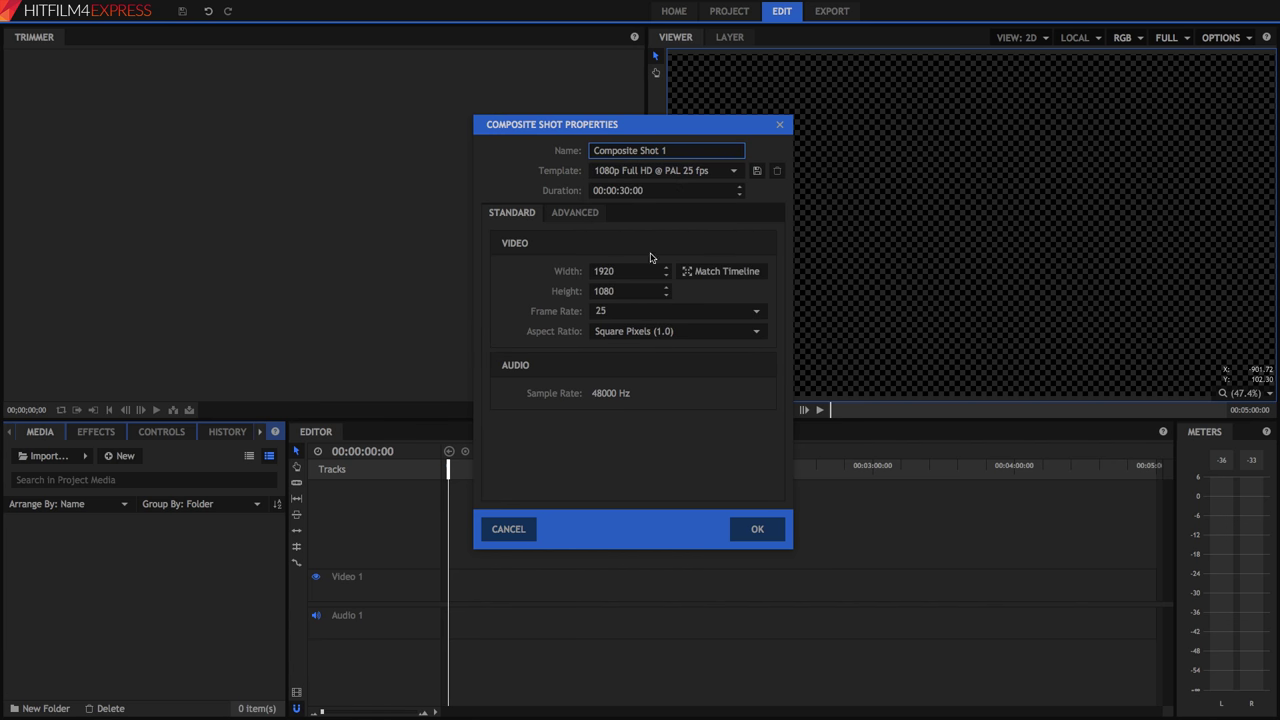
Step: Set the shot to 60 fps with a 00:00:05:00 duration and select its name
{"action": "left_click", "coordinate": [600, 311]}
{"action": "type", "text": "60"}
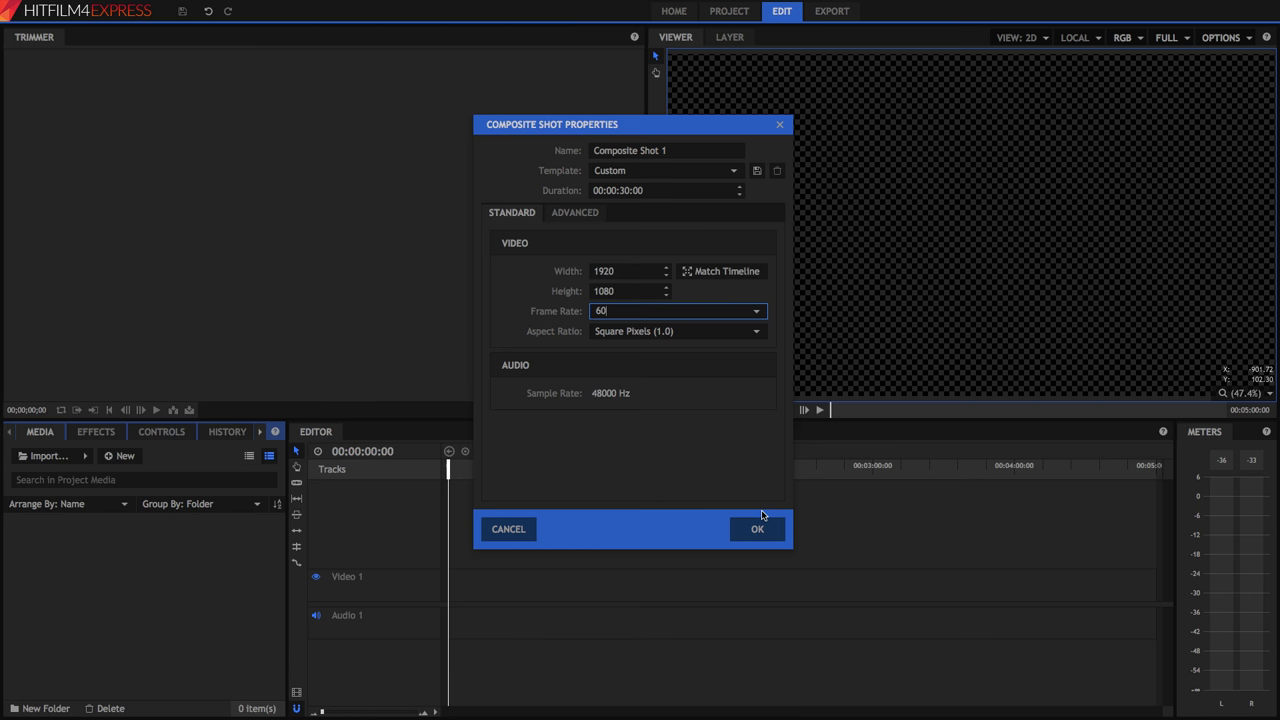
{"action": "double_click", "coordinate": [621, 190]}
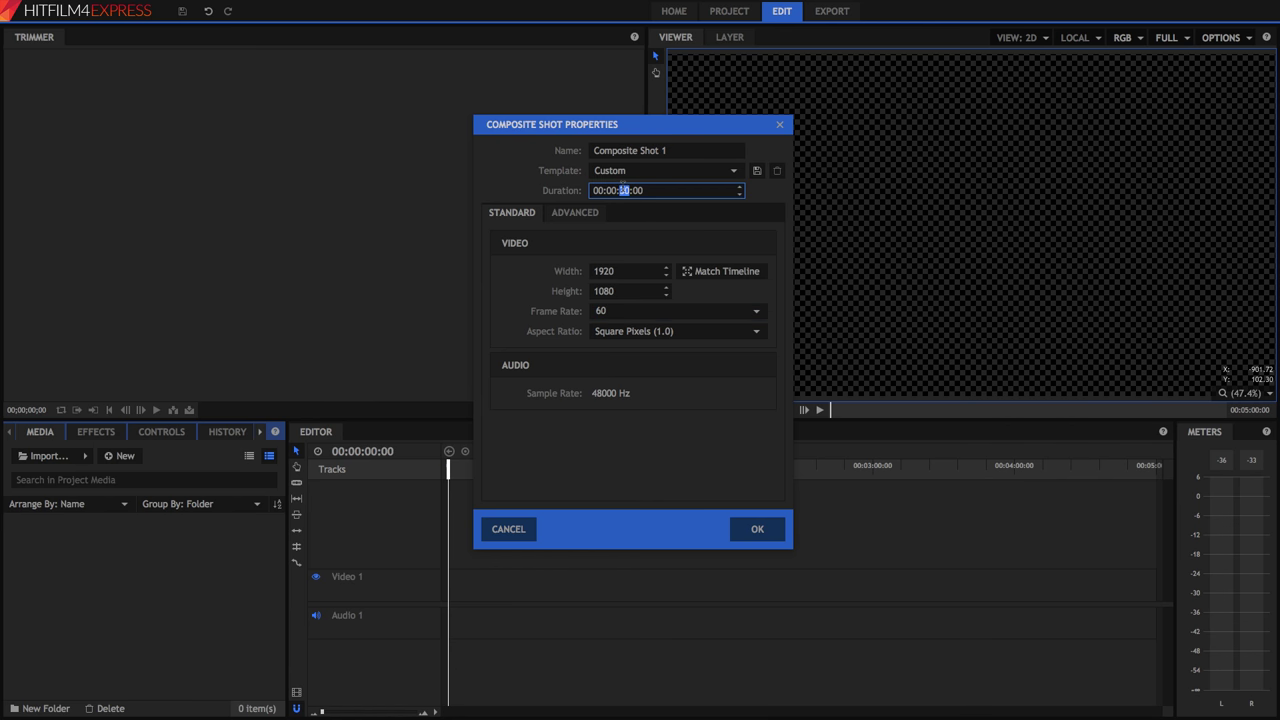
{"action": "type", "text": "05"}
{"action": "double_click", "coordinate": [638, 190]}
{"action": "left_click", "coordinate": [625, 190]}
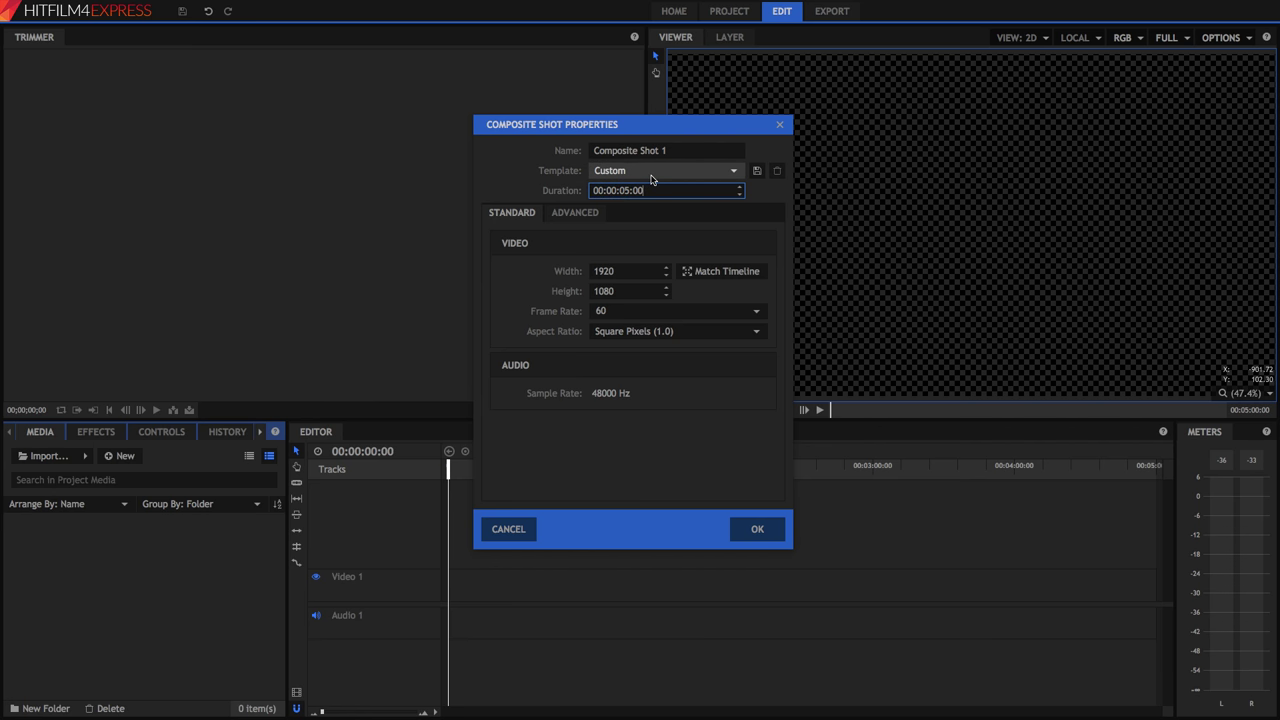
{"action": "left_click", "coordinate": [661, 151]}
Step: Name the shot INTRO, create it, and switch to the Compositing workspace
{"action": "type", "text": "INTRO"}
{"action": "left_click", "coordinate": [757, 530]}
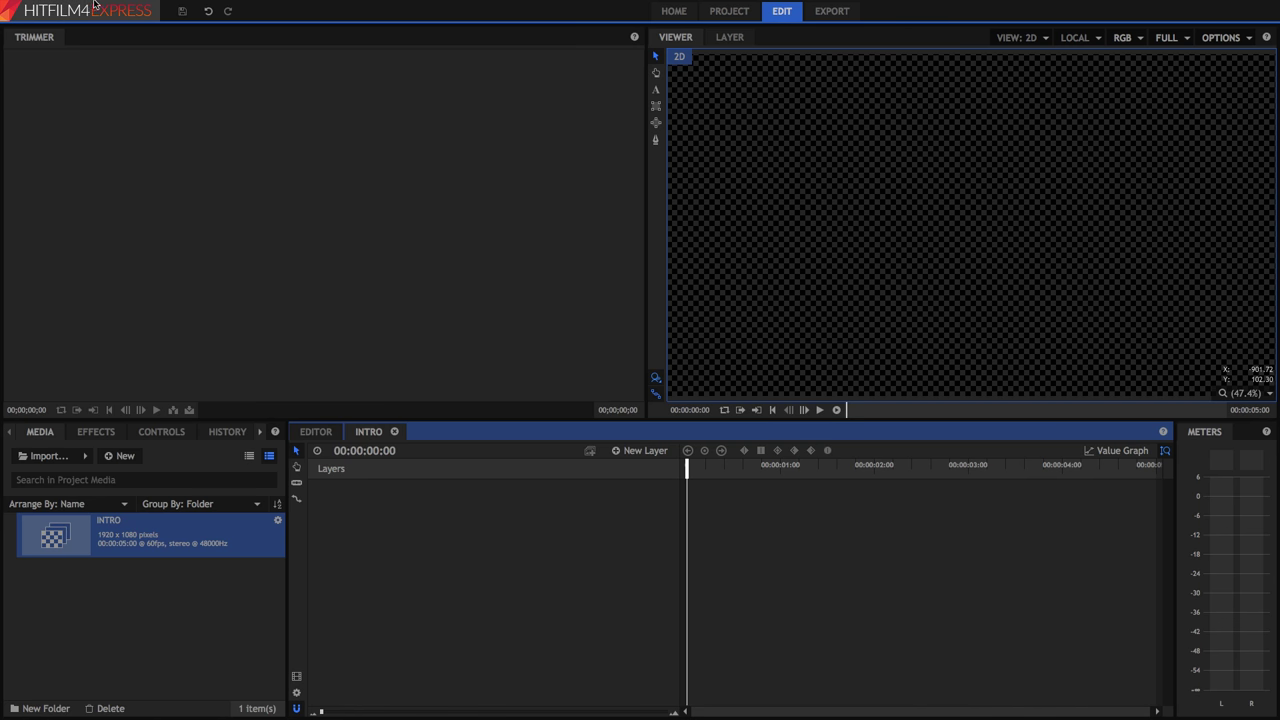
{"action": "left_click", "coordinate": [170, 7]}
{"action": "mouse_move", "coordinate": [188, 94]}
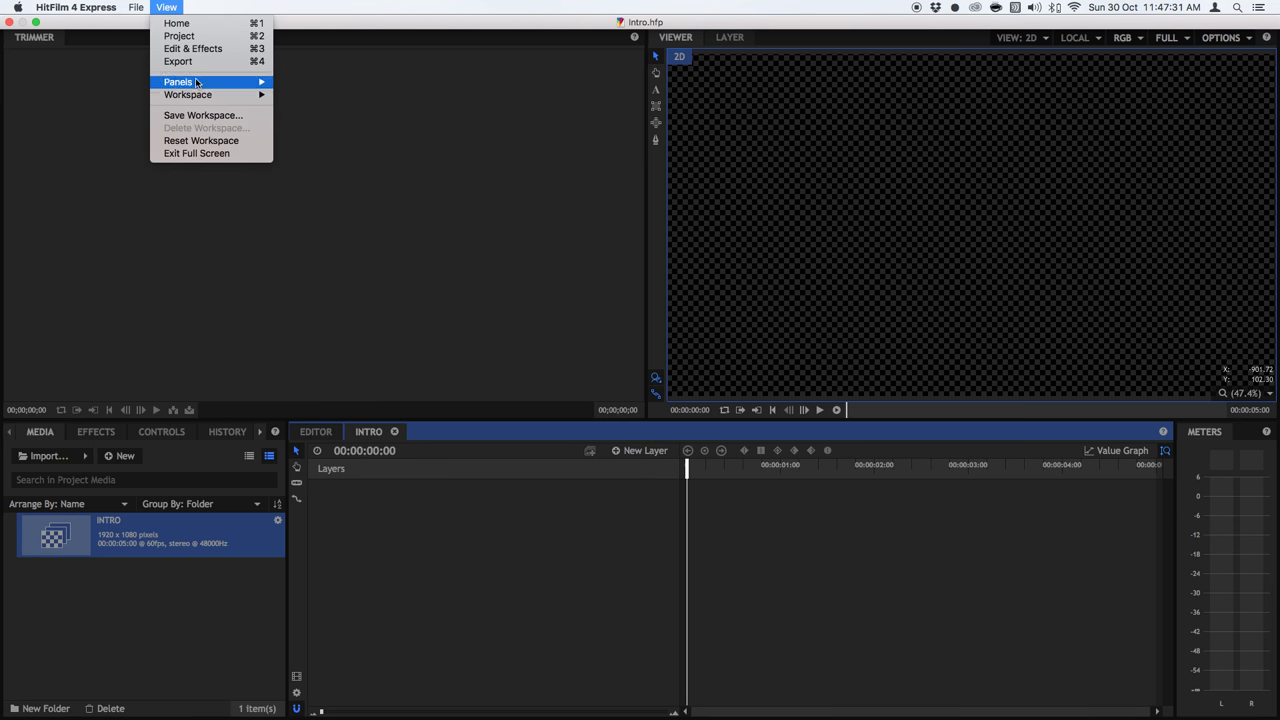
{"action": "left_click", "coordinate": [313, 120]}
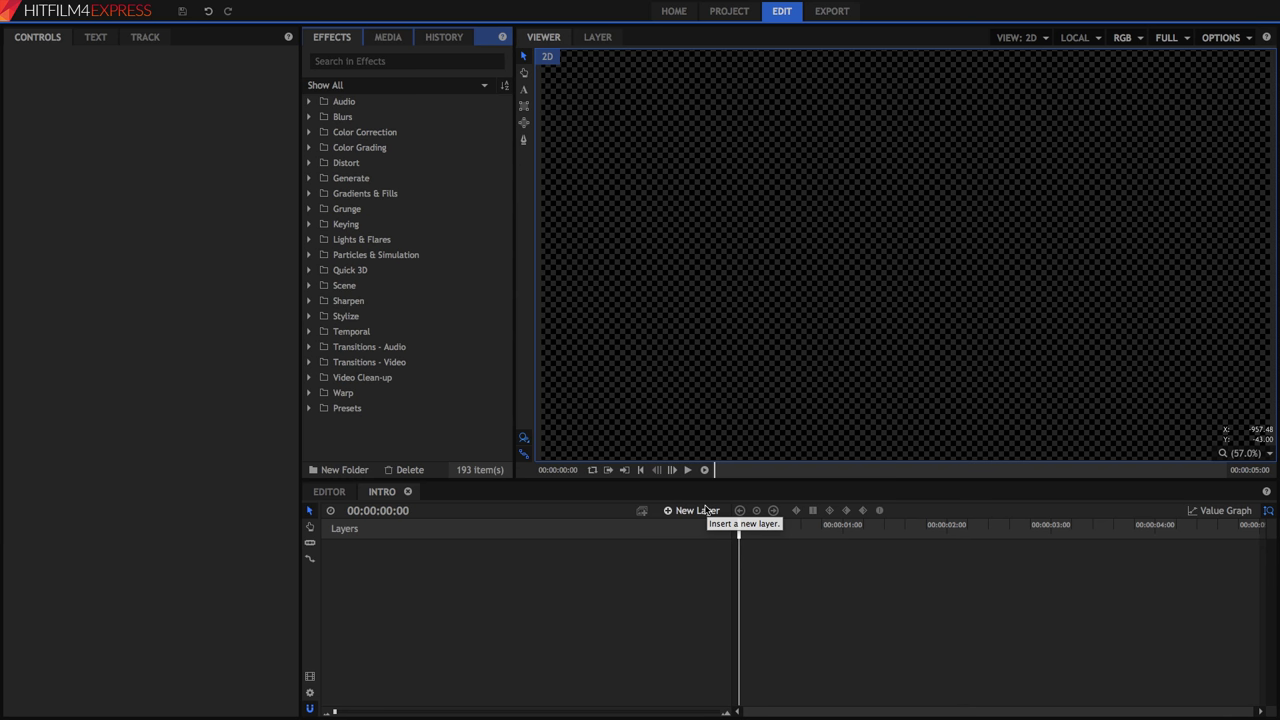
Step: Add a text layer with a 1920×1080 text box
{"action": "left_click", "coordinate": [705, 510]}
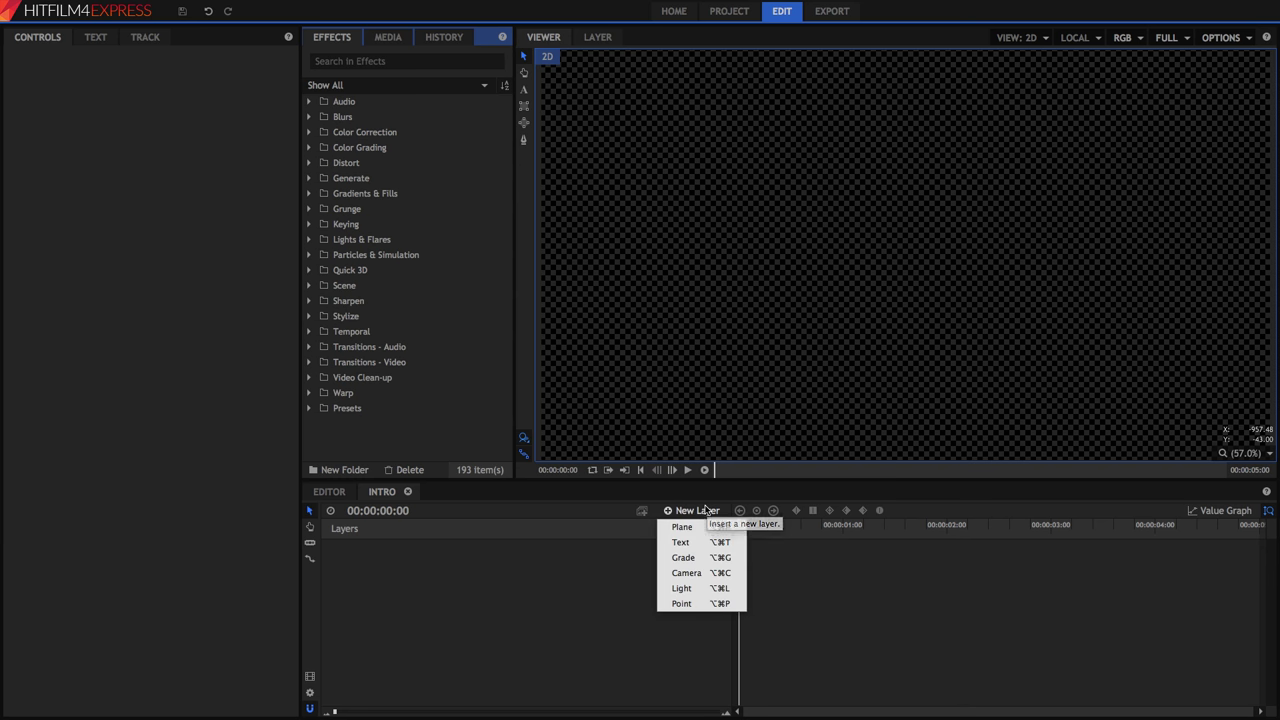
{"action": "left_click", "coordinate": [704, 544]}
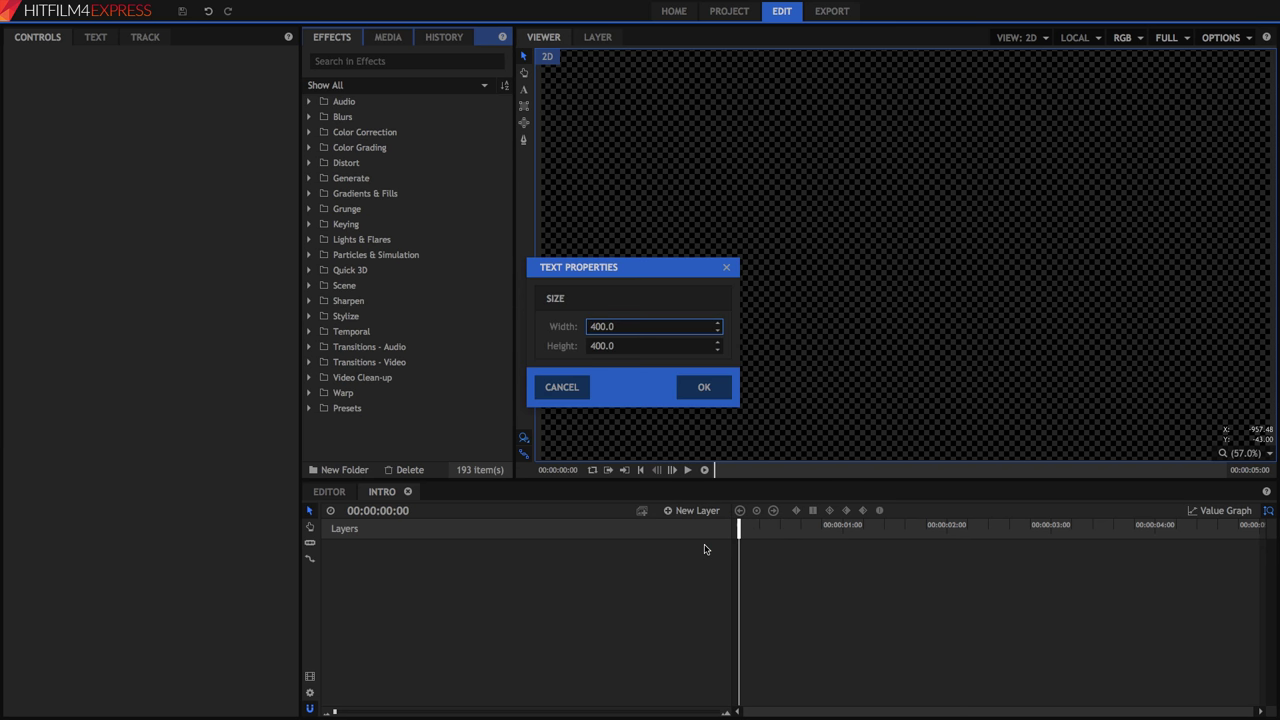
{"action": "left_click_drag", "start_coordinate": [640, 330], "coordinate": [582, 330]}
{"action": "type", "text": "1920"}
{"action": "key", "text": "Tab"}
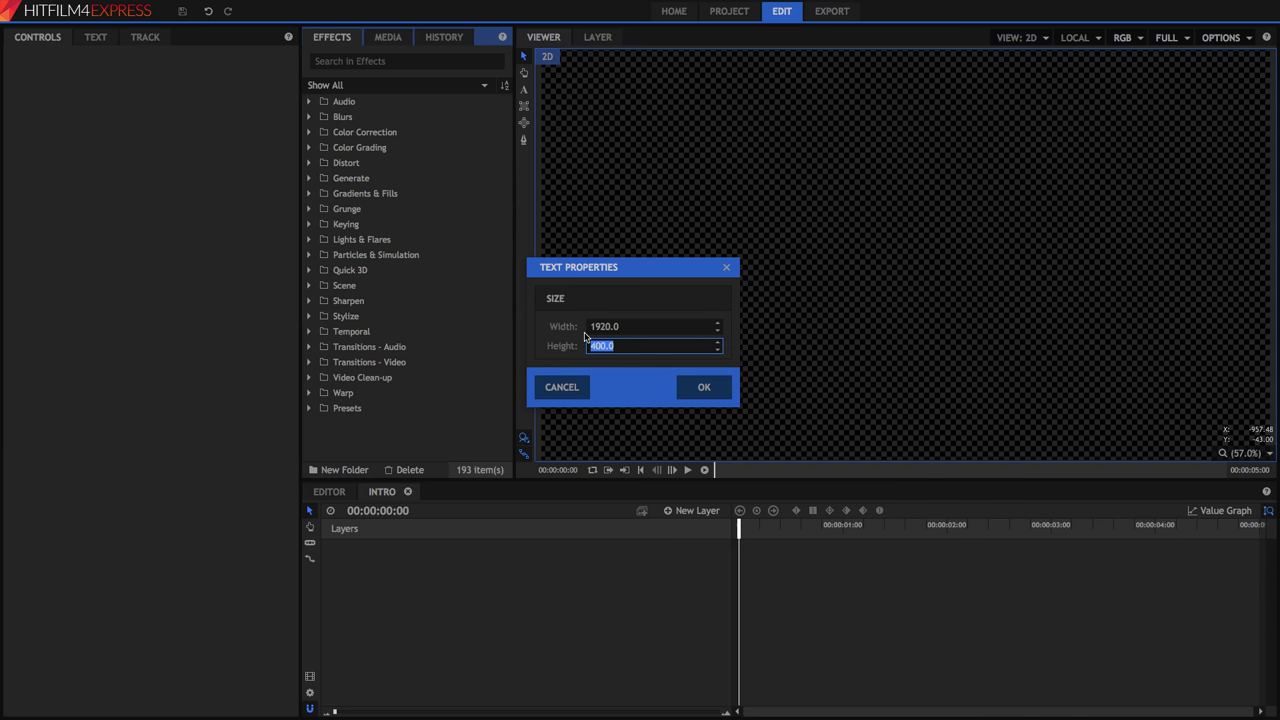
{"action": "type", "text": "1080"}
{"action": "left_click", "coordinate": [703, 389]}
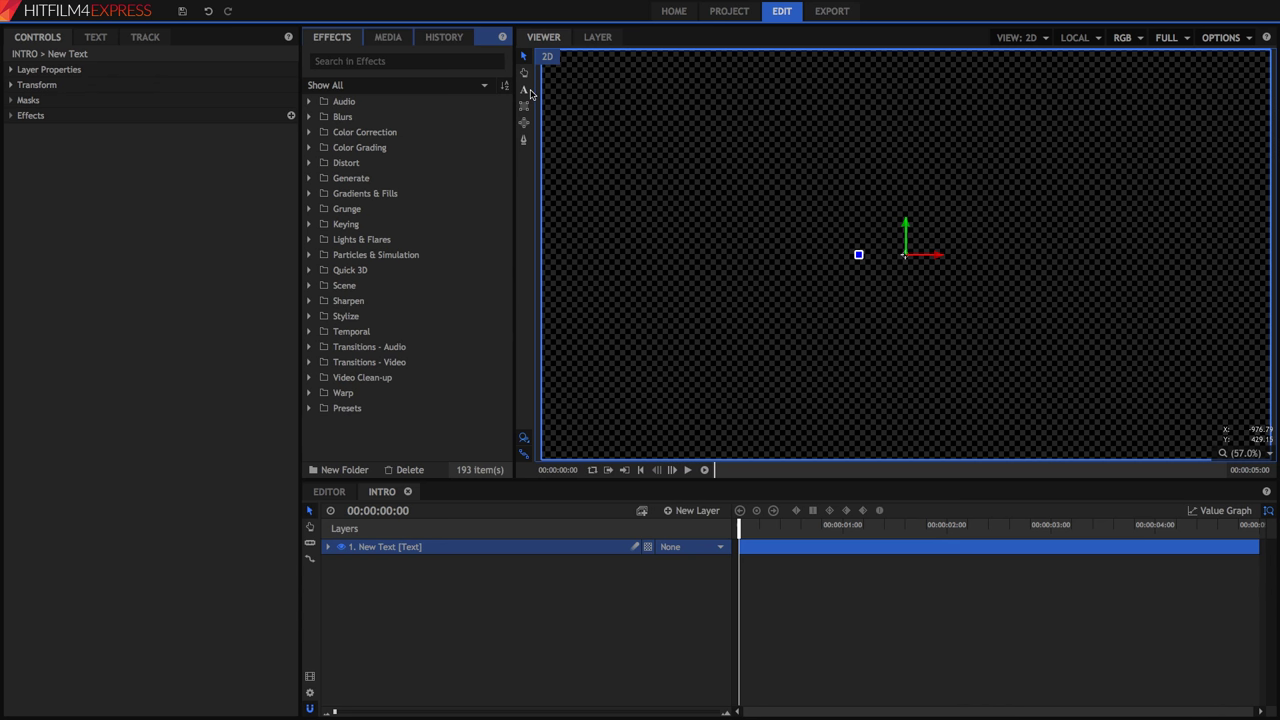
Step: Type SQUISHY in the viewer and select the word
{"action": "left_click", "coordinate": [524, 89]}
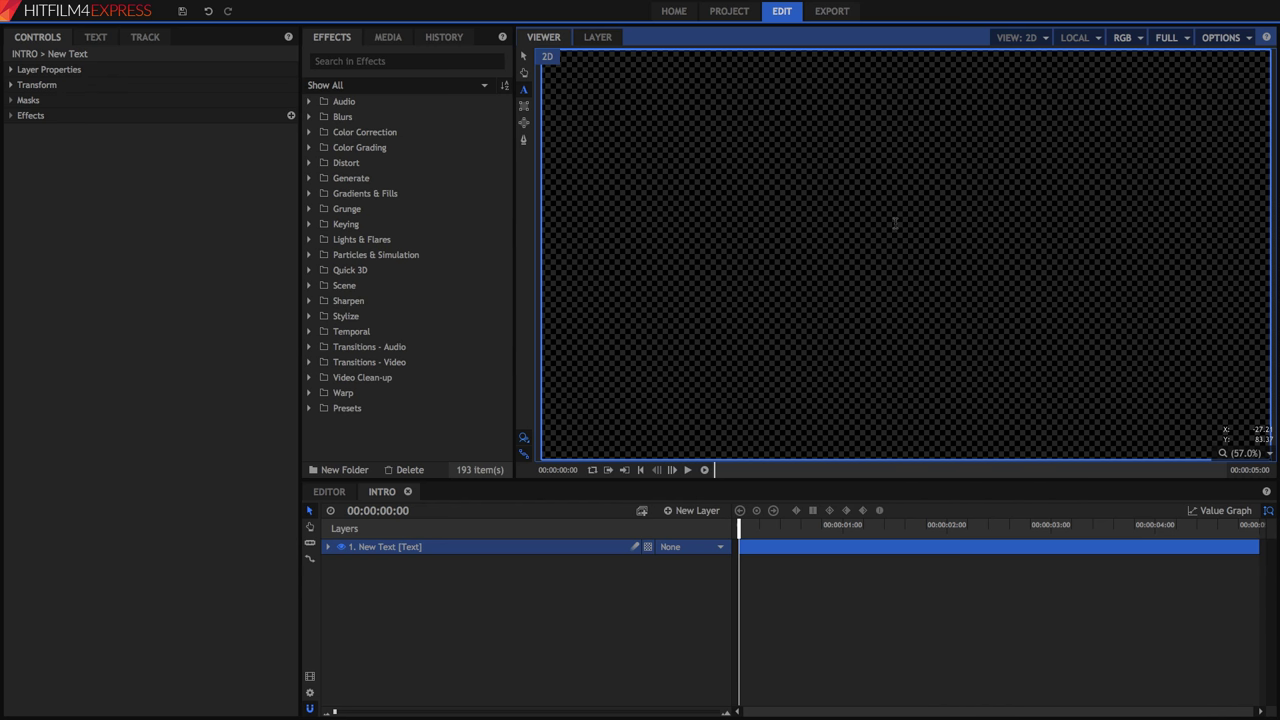
{"action": "type", "text": "SQUISHY"}
{"action": "key", "text": "ctrl+a"}
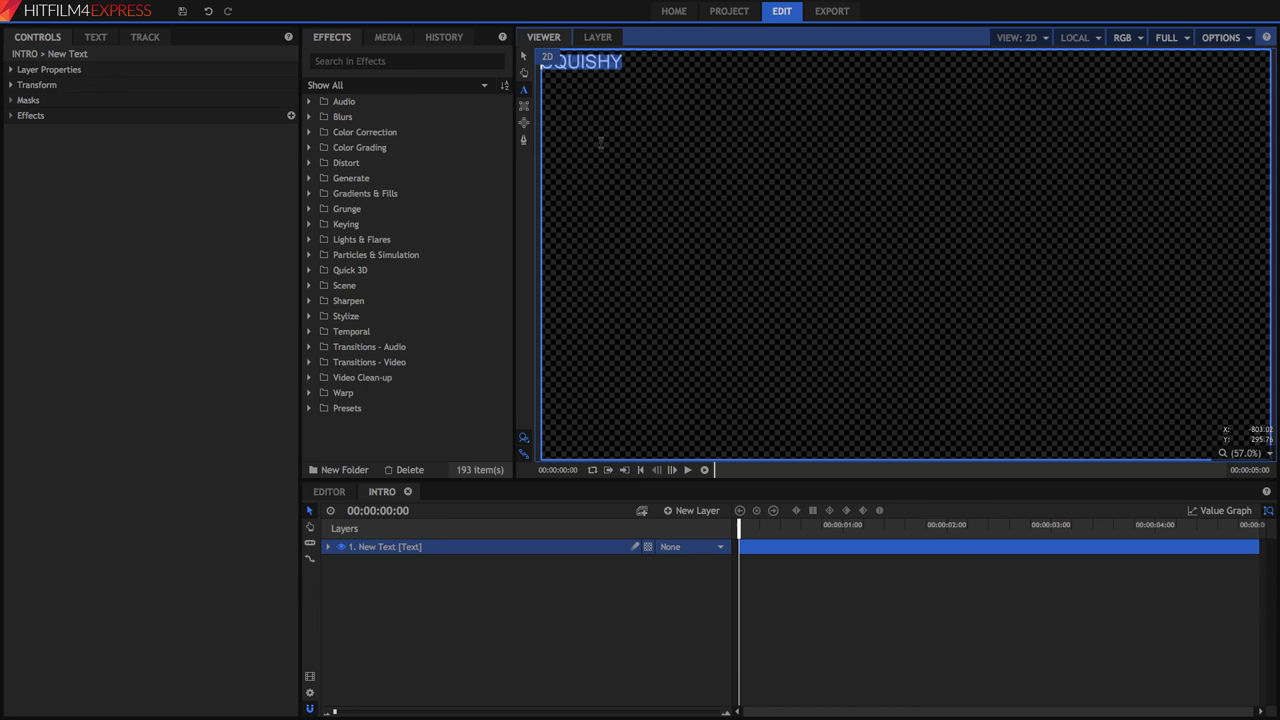
{"action": "left_click", "coordinate": [630, 70]}
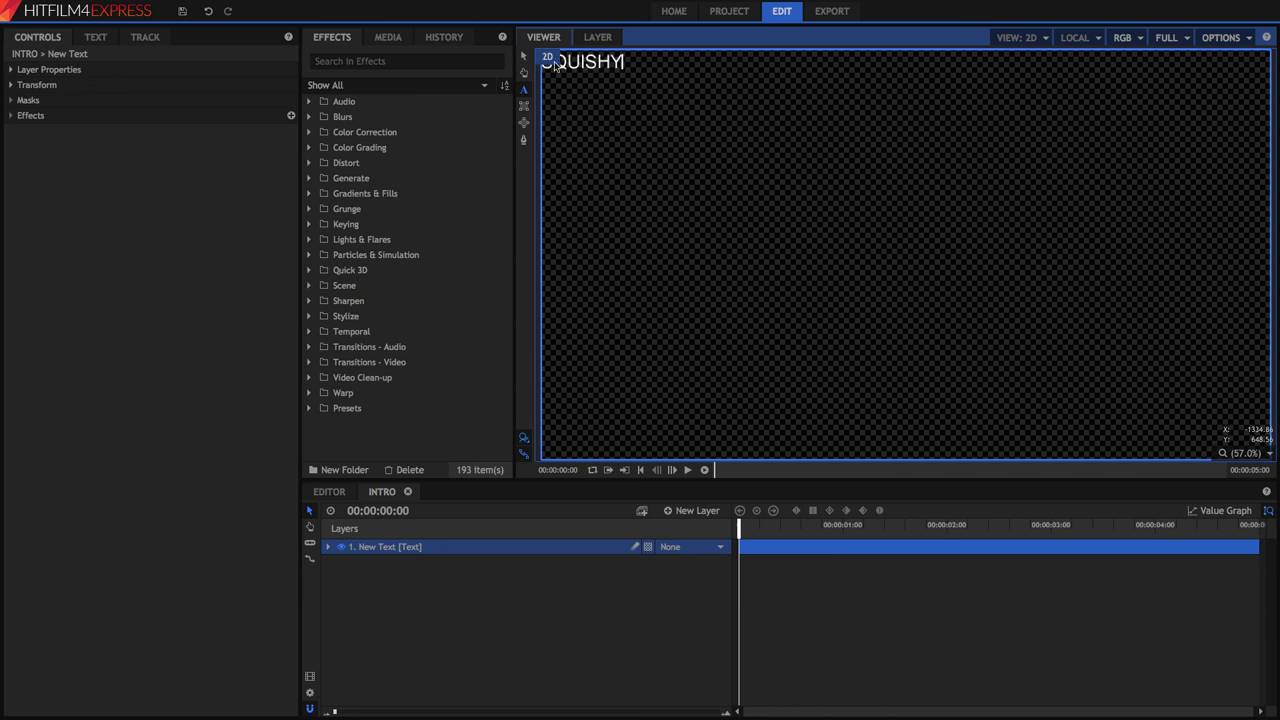
{"action": "double_click", "coordinate": [648, 68]}
Step: Centre-align SQUISHY and set its font to DIN Alternate Bold
{"action": "left_click", "coordinate": [96, 37]}
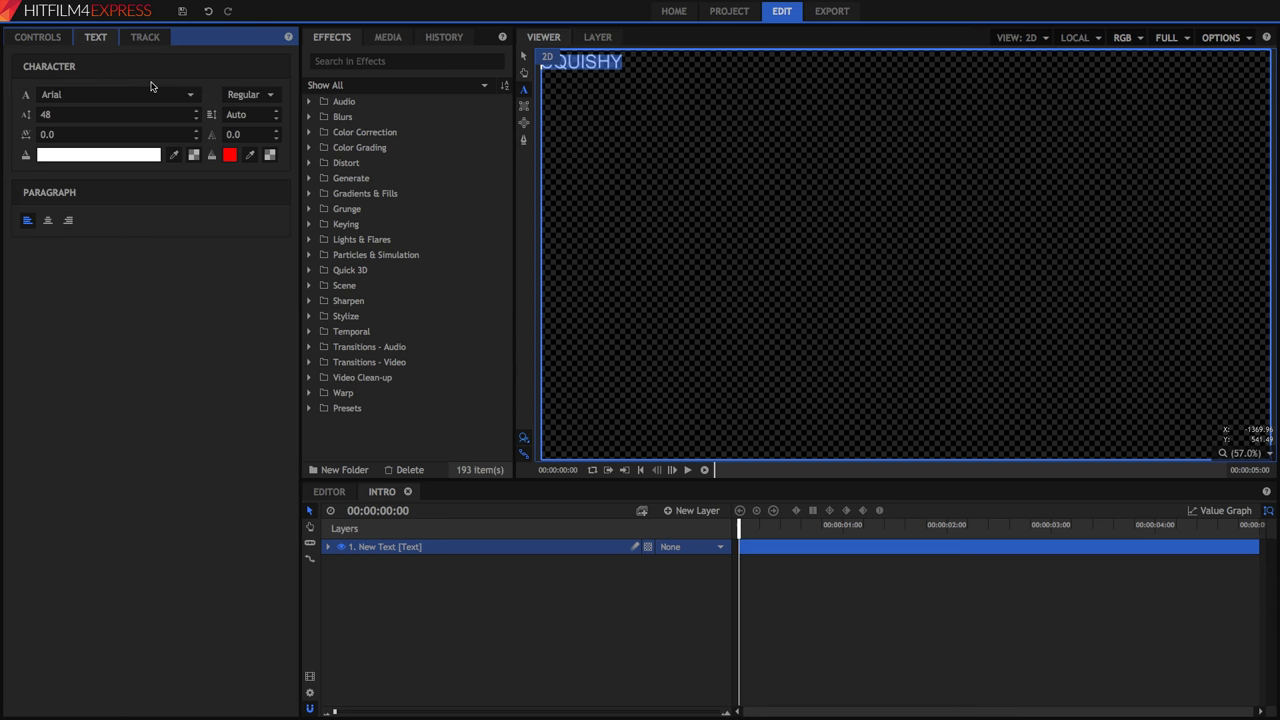
{"action": "left_click", "coordinate": [47, 220]}
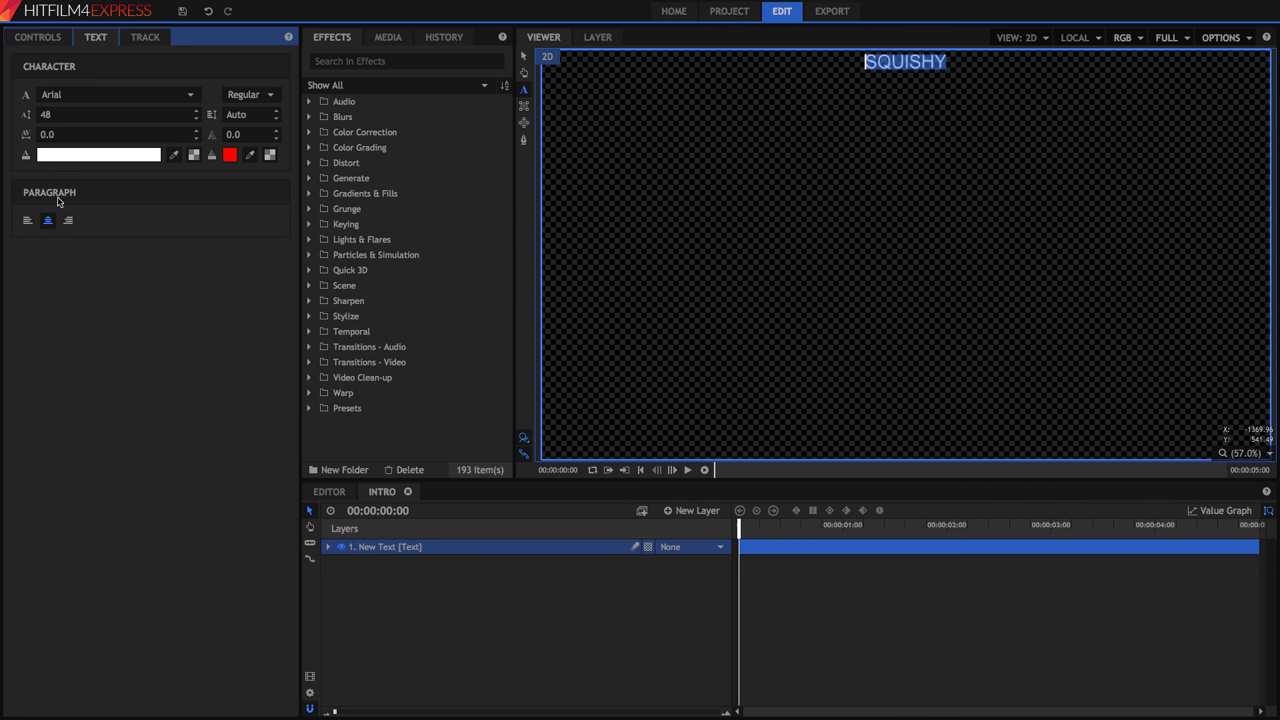
{"action": "left_click", "coordinate": [103, 98]}
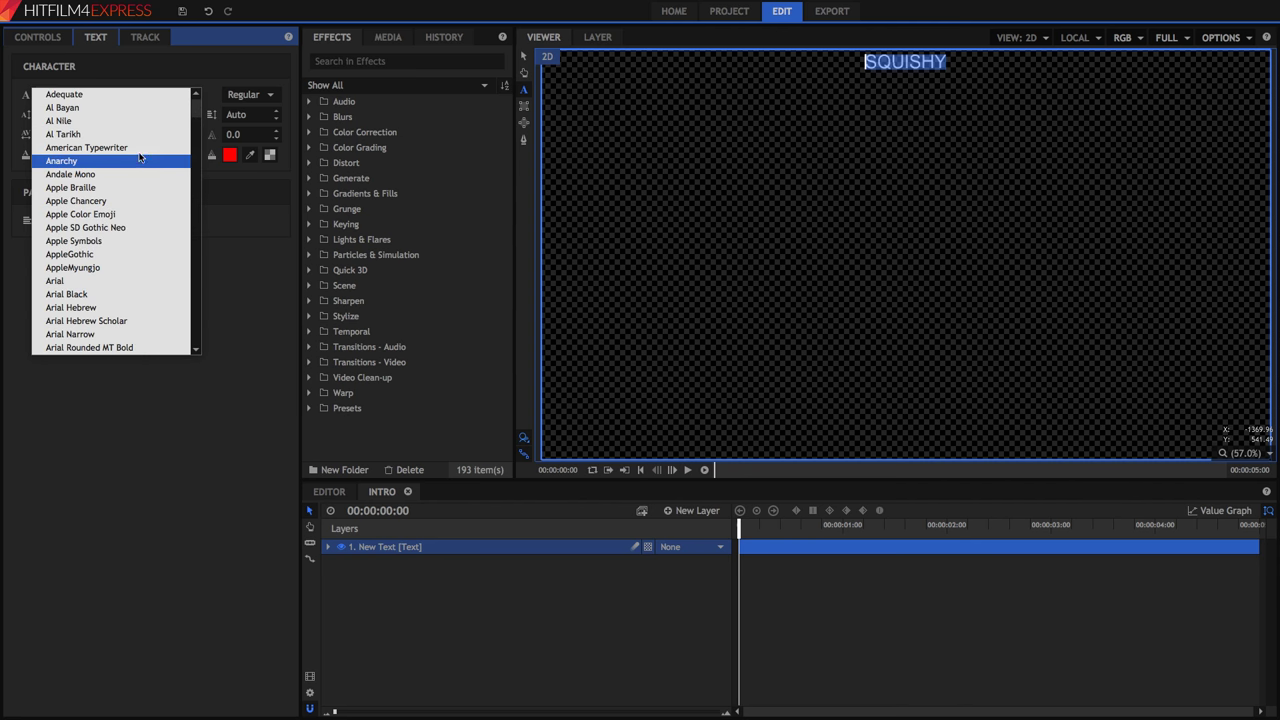
{"action": "left_click_drag", "start_coordinate": [200, 112], "coordinate": [201, 314]}
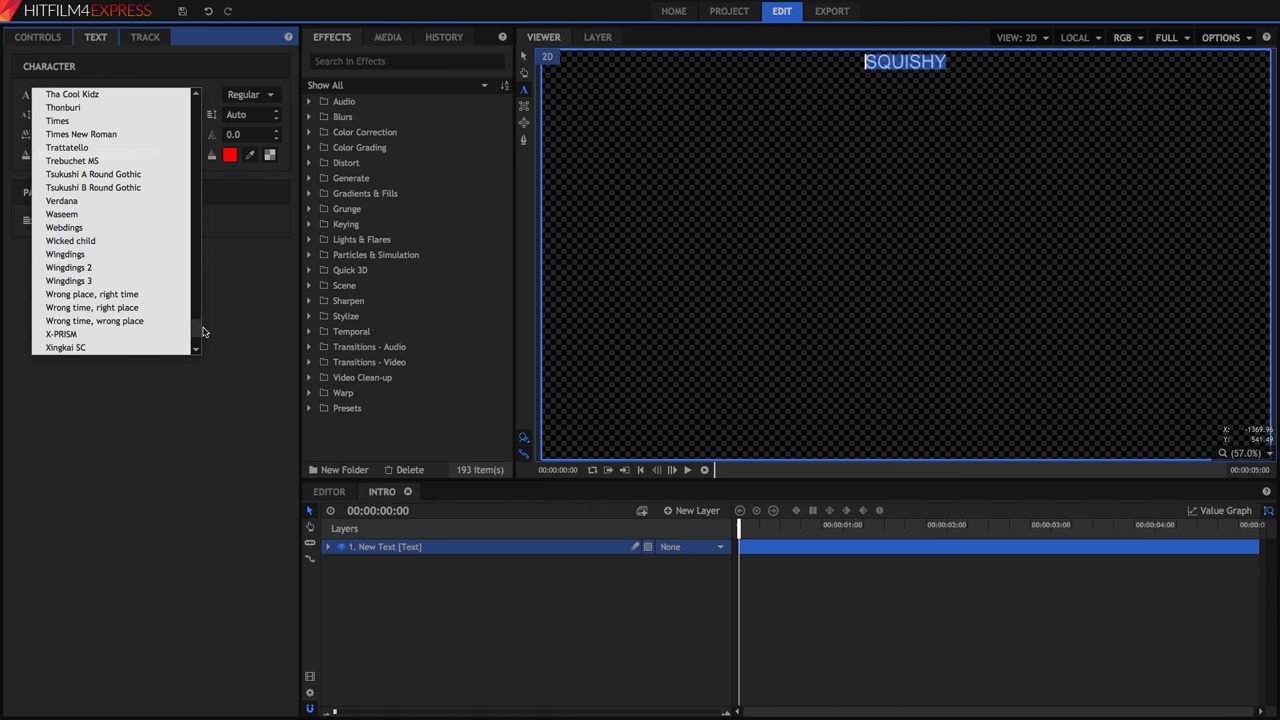
{"action": "left_click_drag", "start_coordinate": [197, 331], "coordinate": [197, 96]}
{"action": "left_click", "coordinate": [195, 94]}
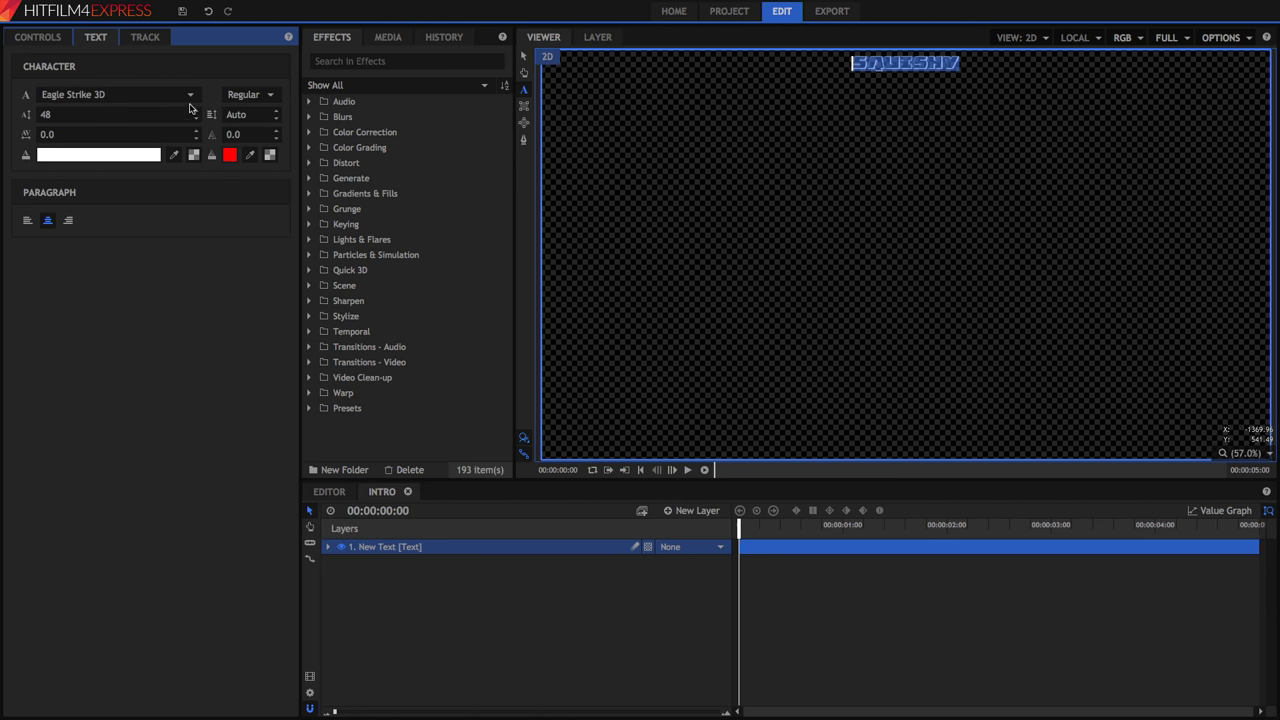
{"action": "left_click", "coordinate": [189, 100]}
{"action": "key", "text": "Down"}
{"action": "key", "text": "Down"}
{"action": "key", "text": "Down"}
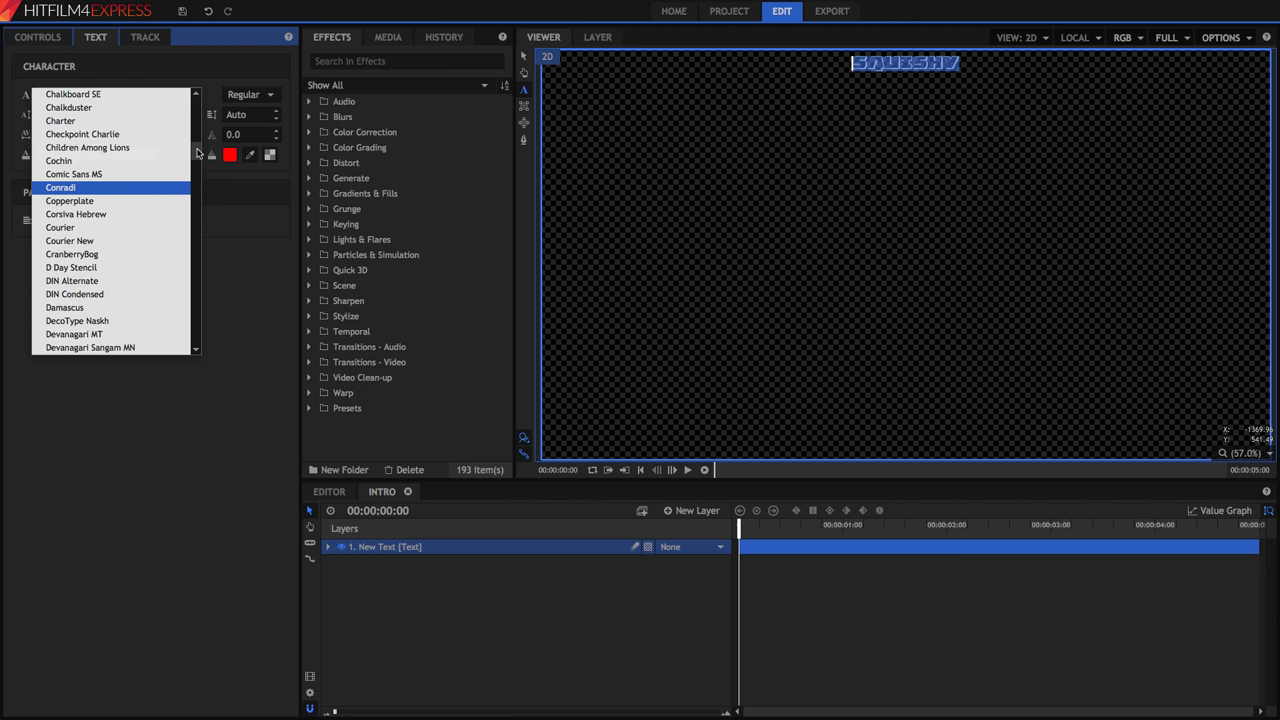
{"action": "left_click", "coordinate": [137, 280]}
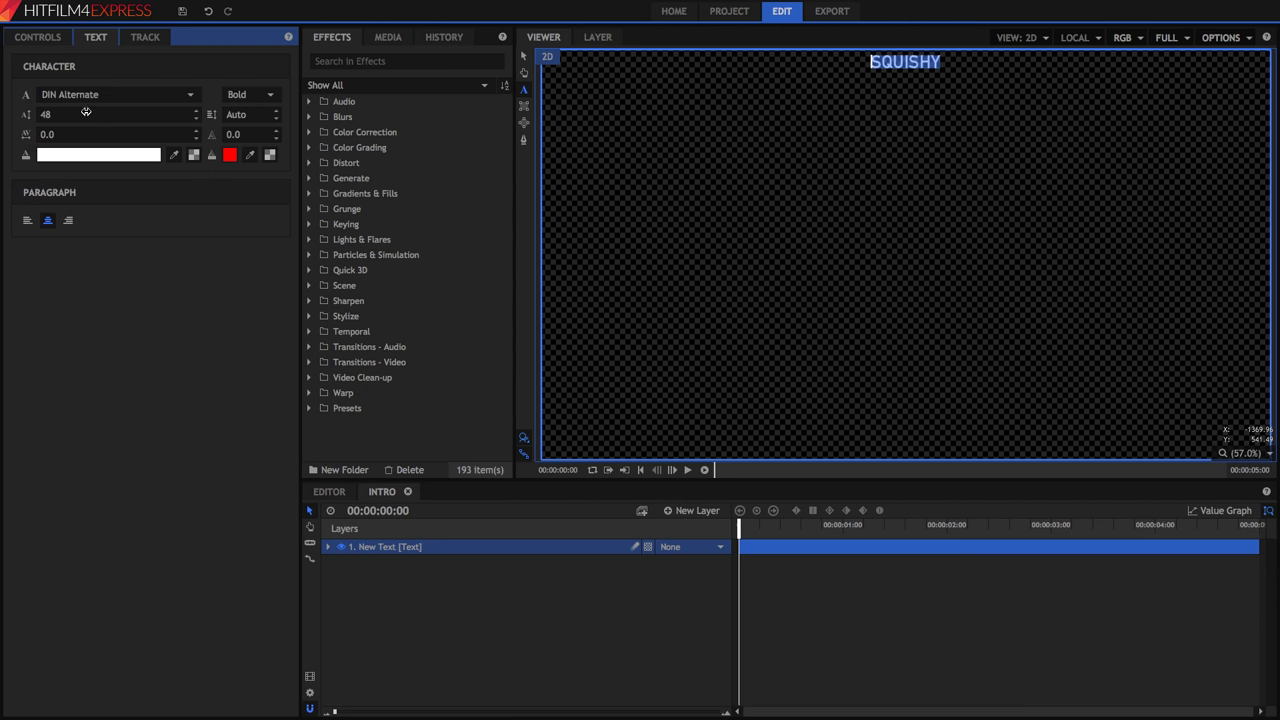
Step: Set size 200, keep Bold, and raise leading to about 620 to lower SQUISHY
{"action": "left_click", "coordinate": [120, 117]}
{"action": "type", "text": "200"}
{"action": "key", "text": "Return"}
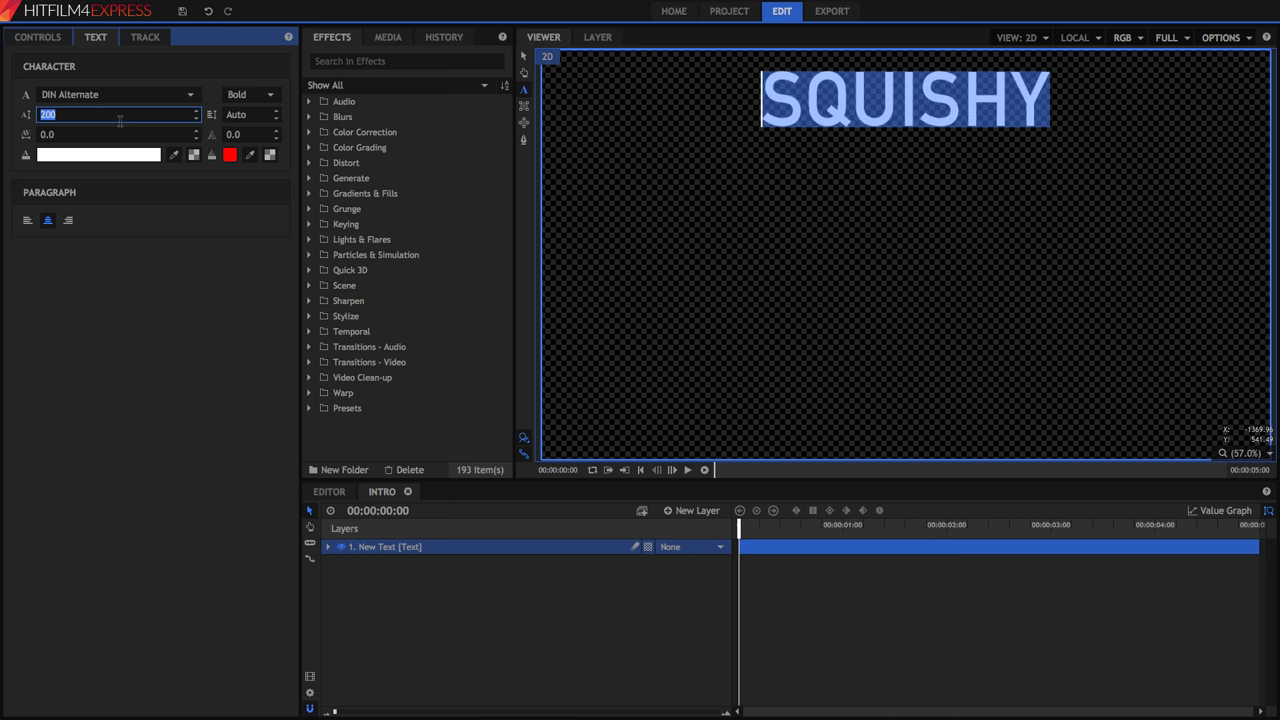
{"action": "left_click", "coordinate": [240, 95]}
{"action": "left_click", "coordinate": [240, 95]}
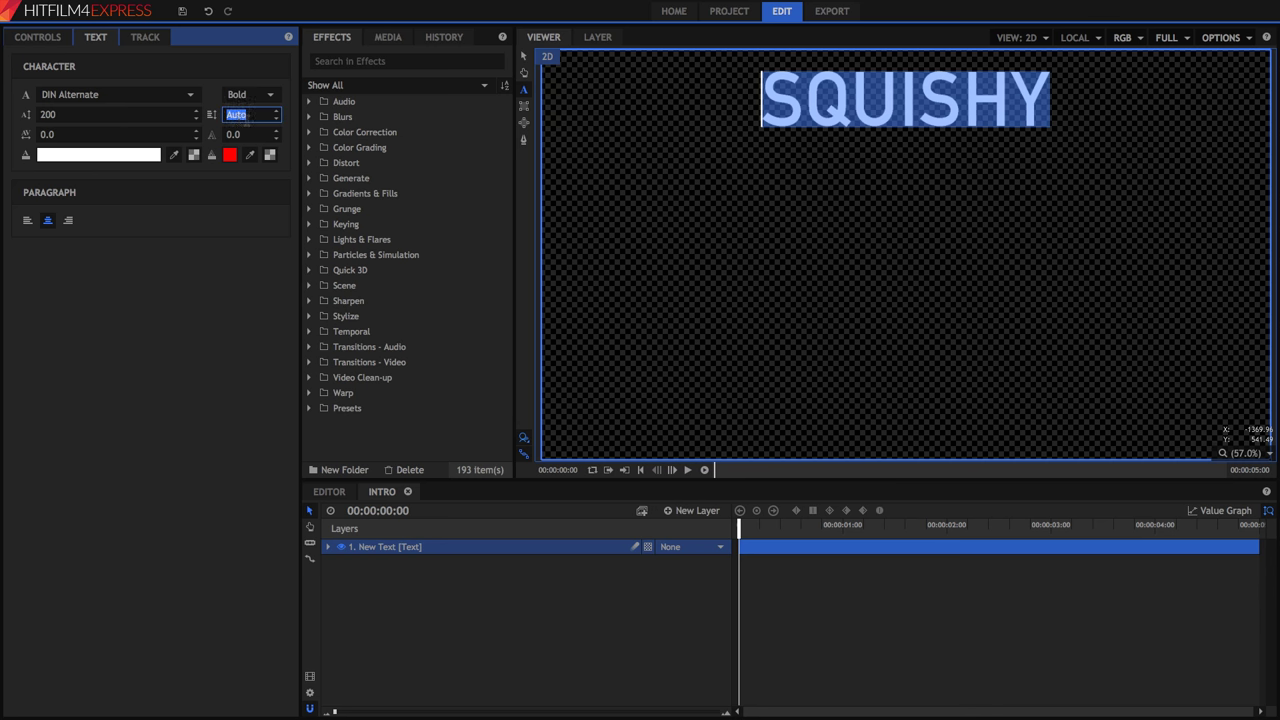
{"action": "mouse_move", "coordinate": [243, 118]}
{"action": "left_mouse_down"}
{"action": "mouse_move", "coordinate": [320, 118]}
{"action": "mouse_move", "coordinate": [511, 62]}
{"action": "left_mouse_up"}
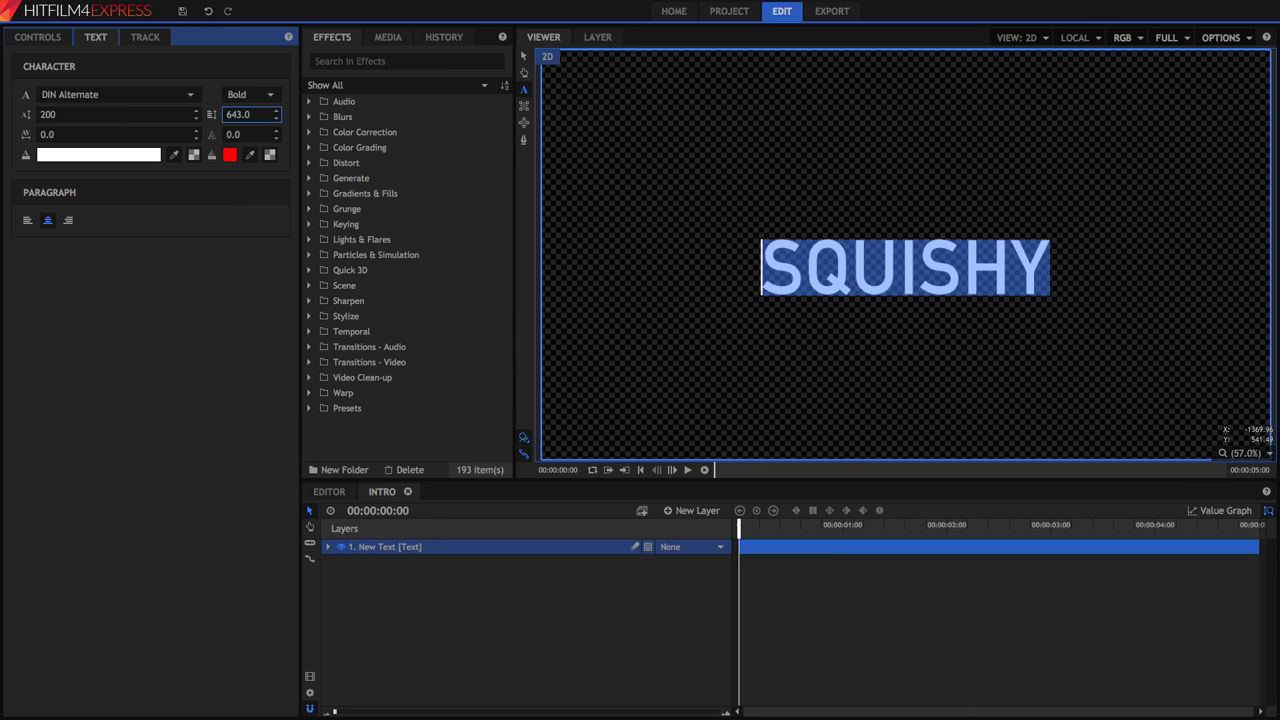
{"action": "type", "text": "621"}
{"action": "left_click", "coordinate": [523, 57]}
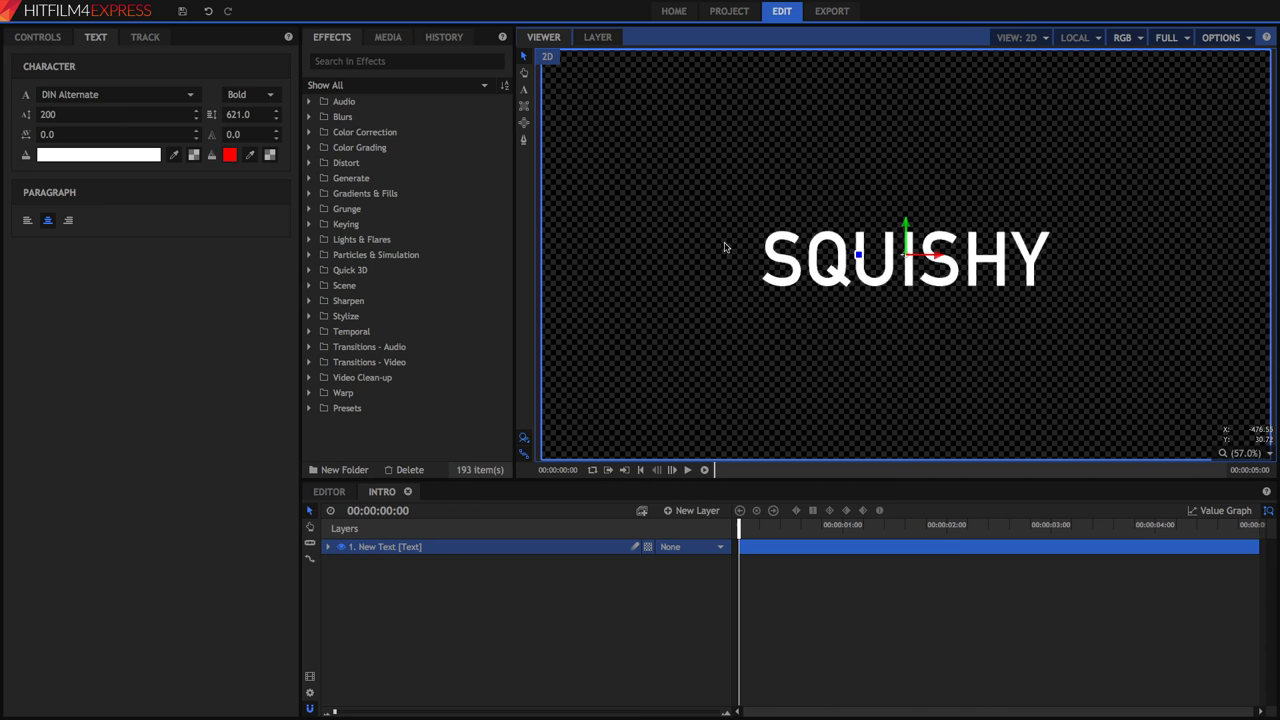
Step: Preview the shot, then add a full-frame plane layer coloured tan
{"action": "left_click", "coordinate": [688, 470]}
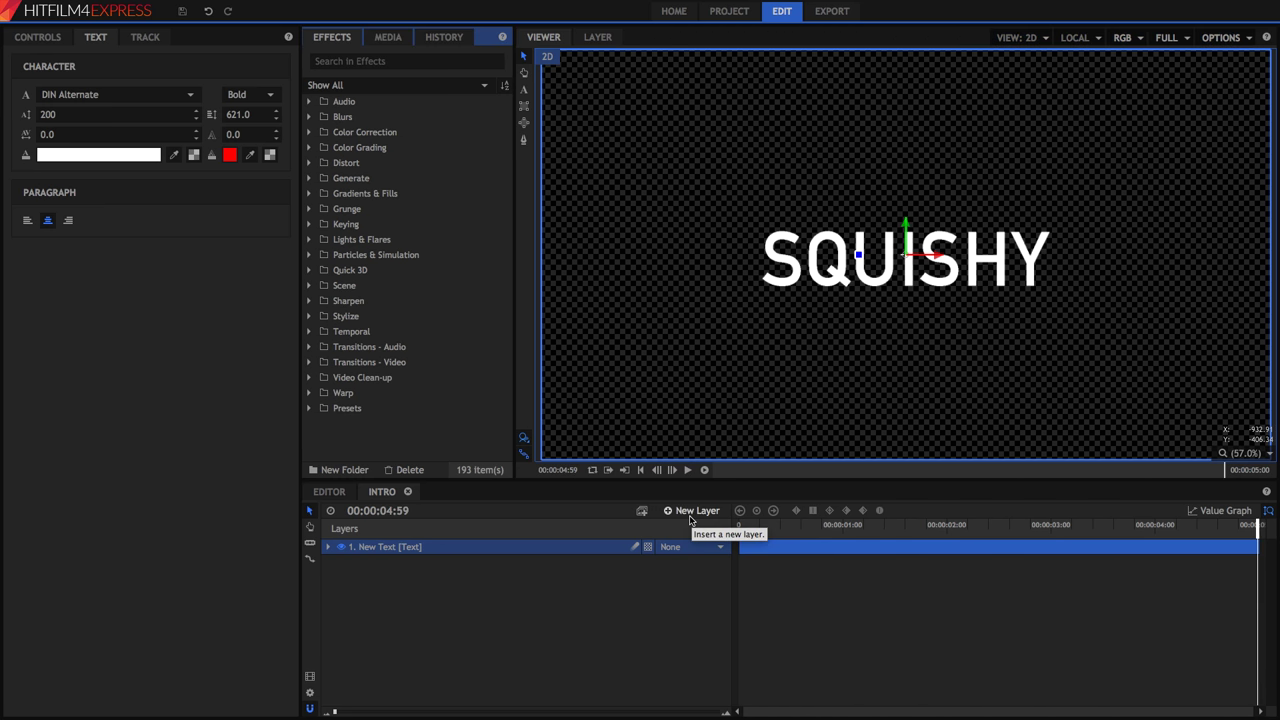
{"action": "left_click", "coordinate": [690, 515]}
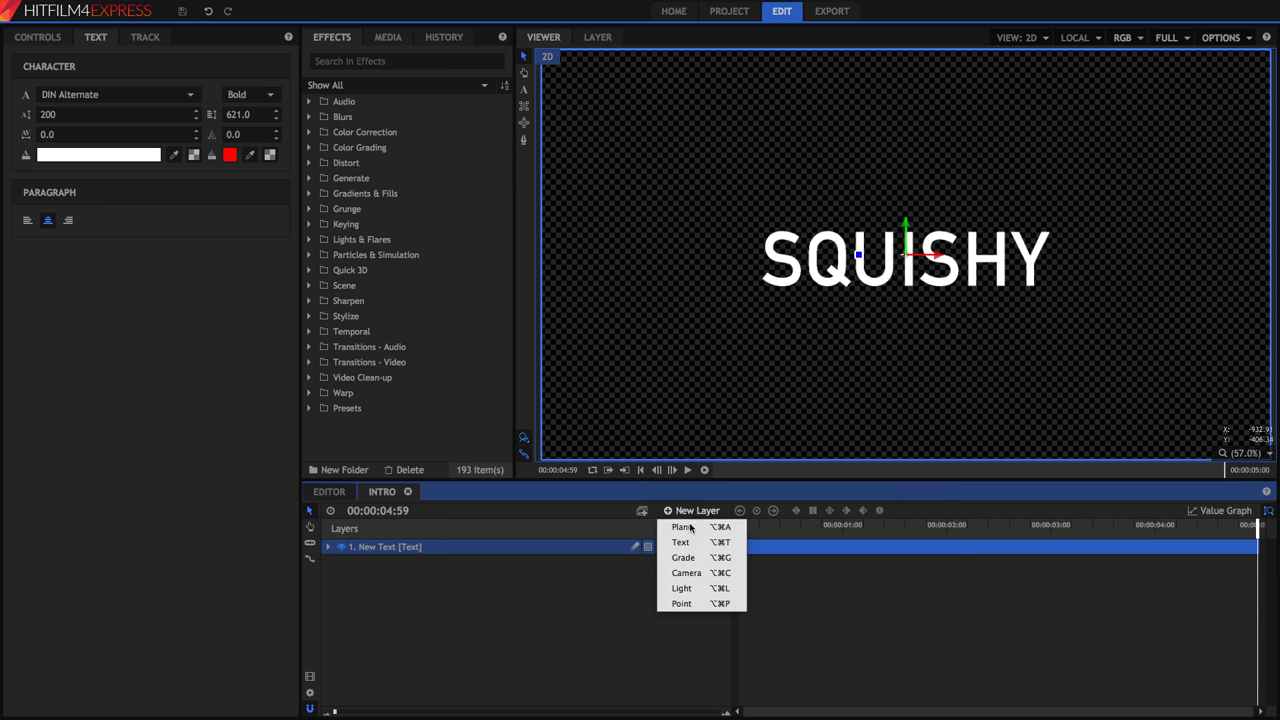
{"action": "left_click", "coordinate": [690, 527]}
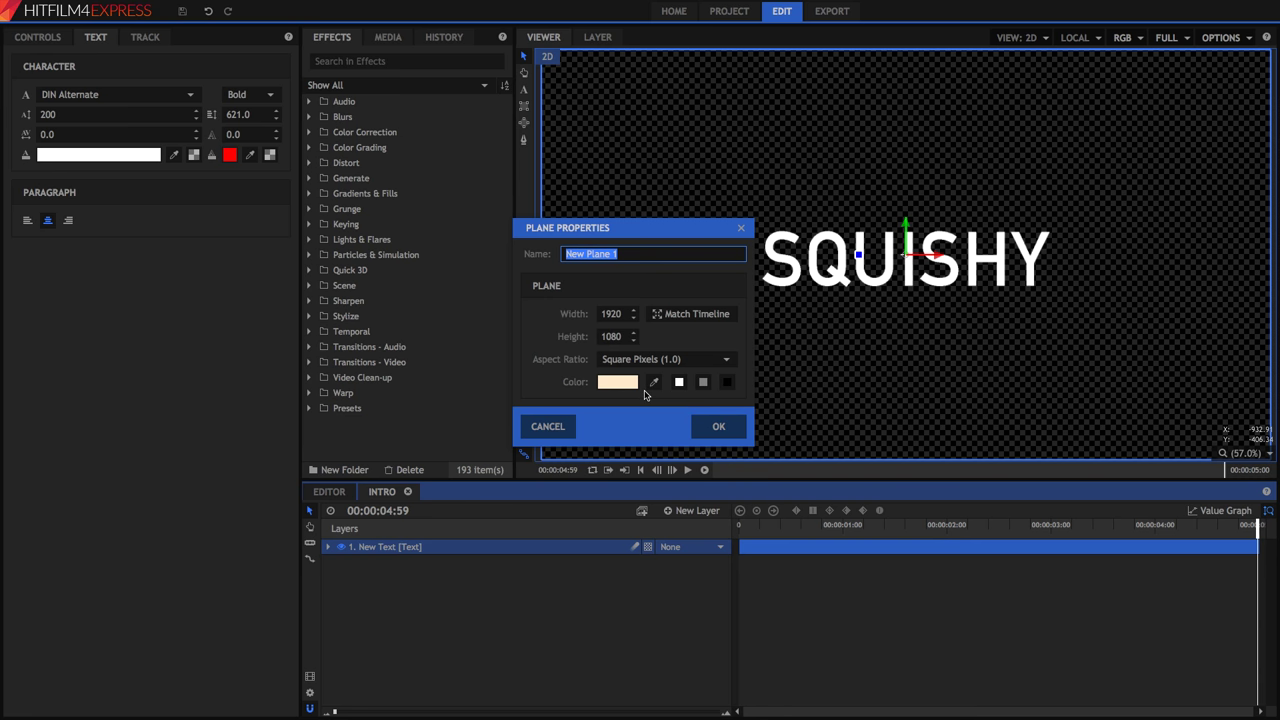
{"action": "left_click", "coordinate": [626, 386]}
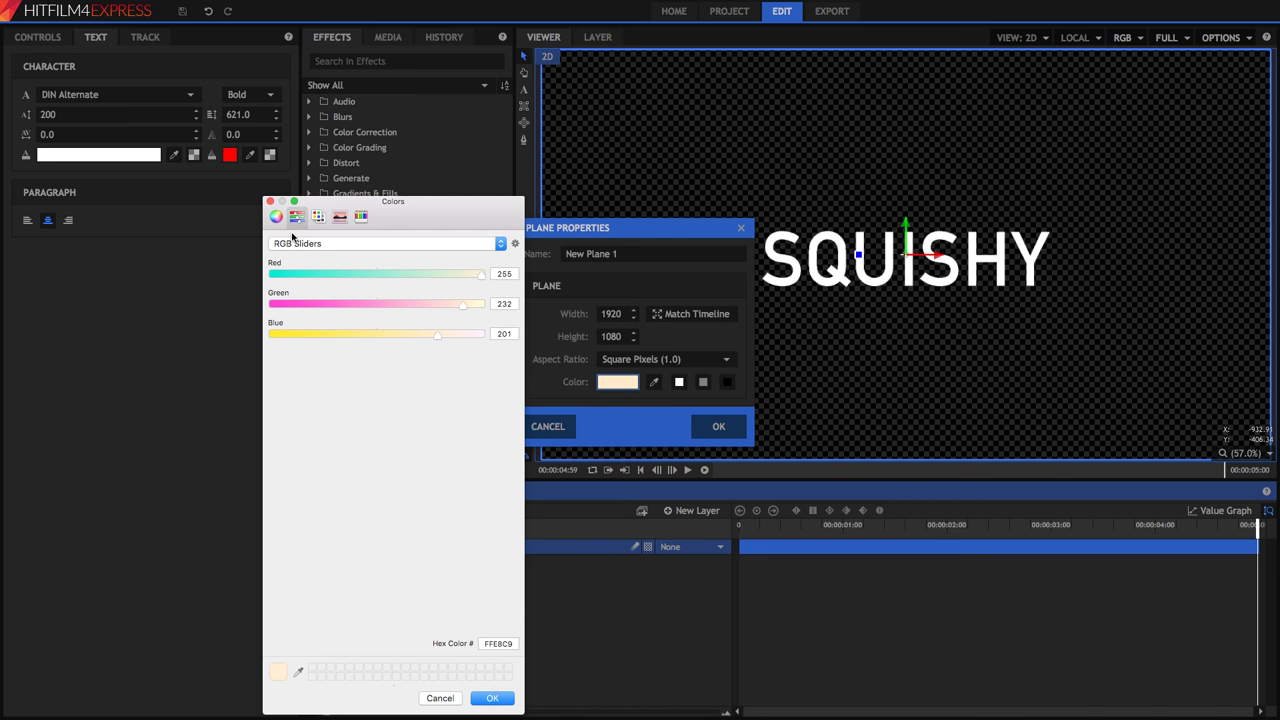
{"action": "left_click", "coordinate": [276, 216]}
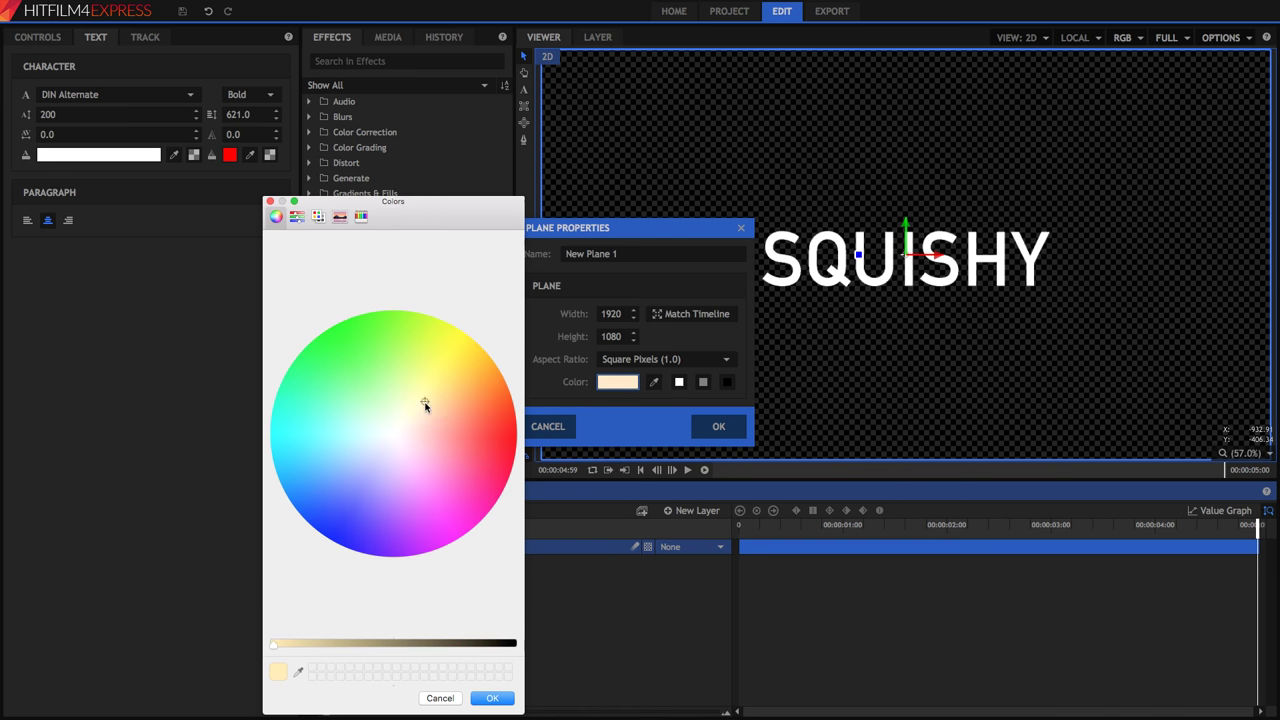
{"action": "left_click_drag", "start_coordinate": [440, 646], "coordinate": [357, 643]}
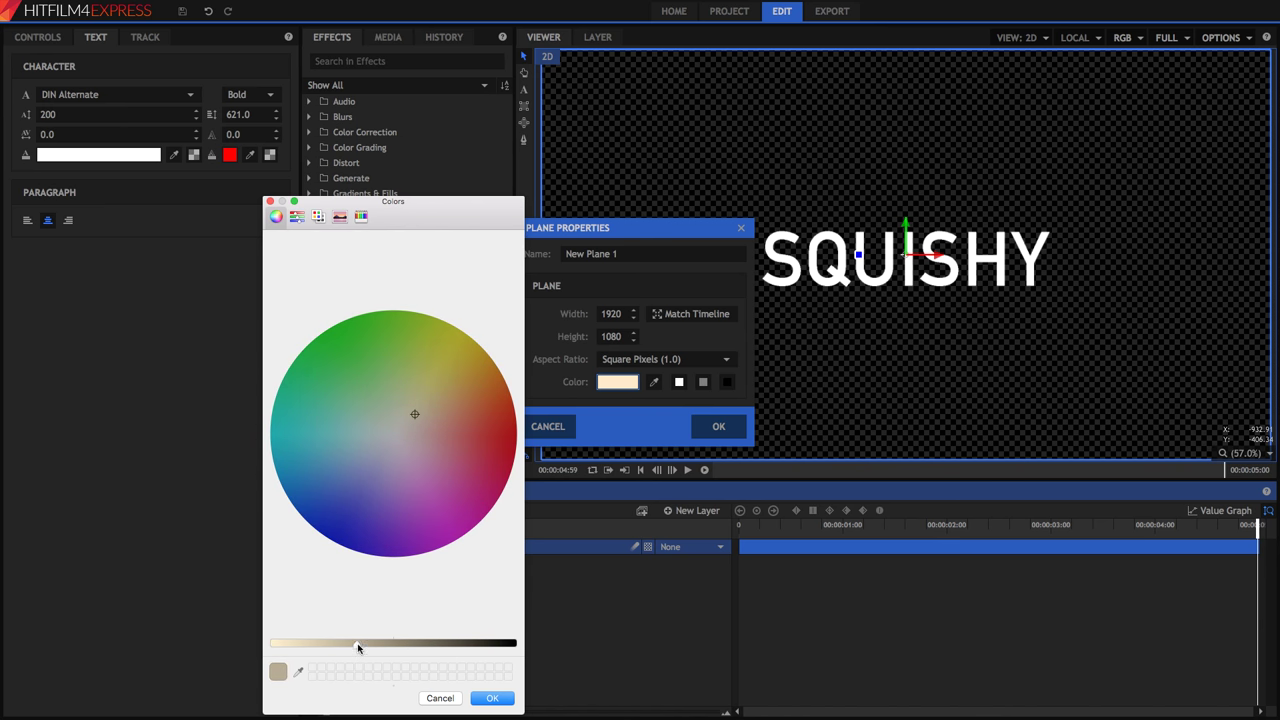
{"action": "left_click_drag", "start_coordinate": [430, 414], "coordinate": [430, 404]}
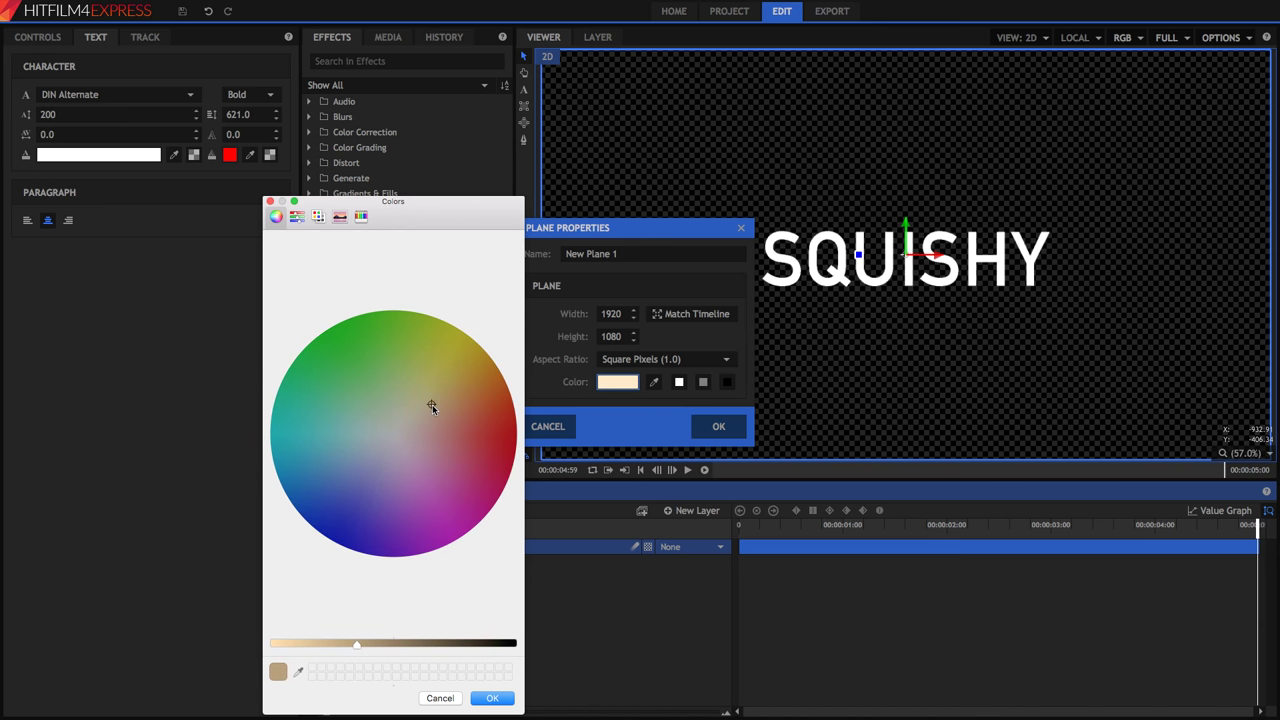
{"action": "left_click", "coordinate": [506, 704]}
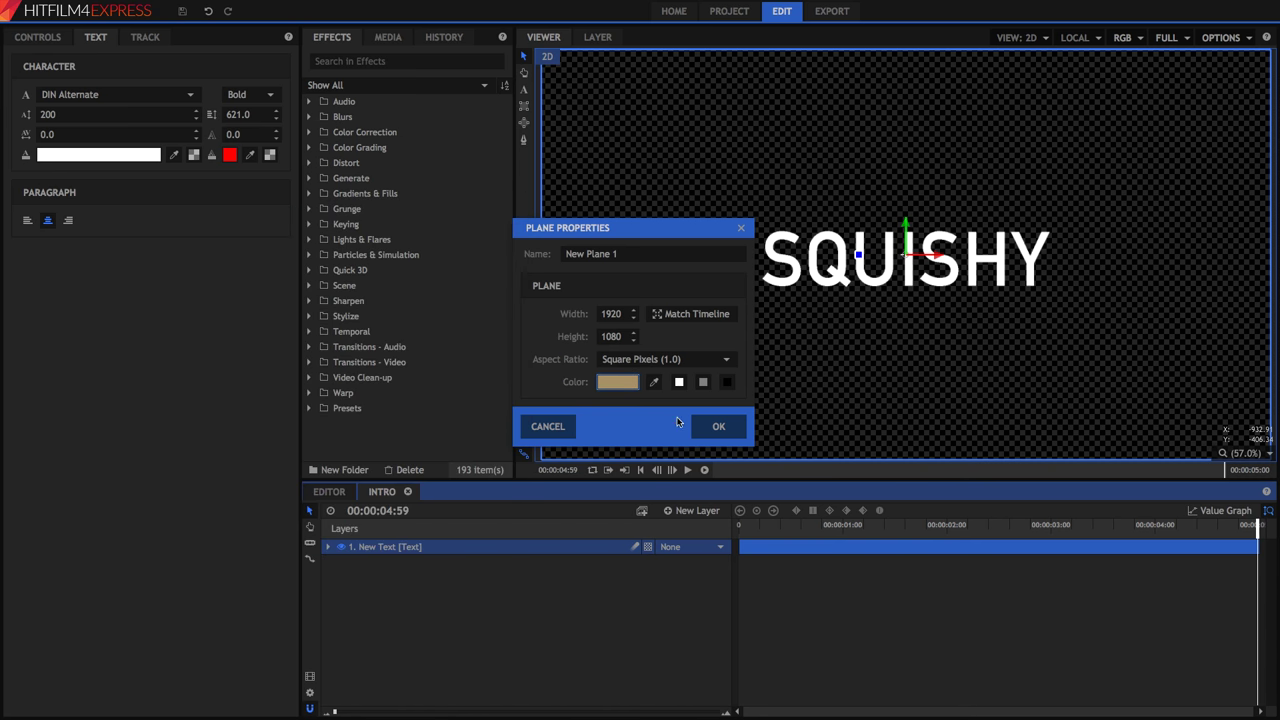
{"action": "left_click", "coordinate": [733, 426]}
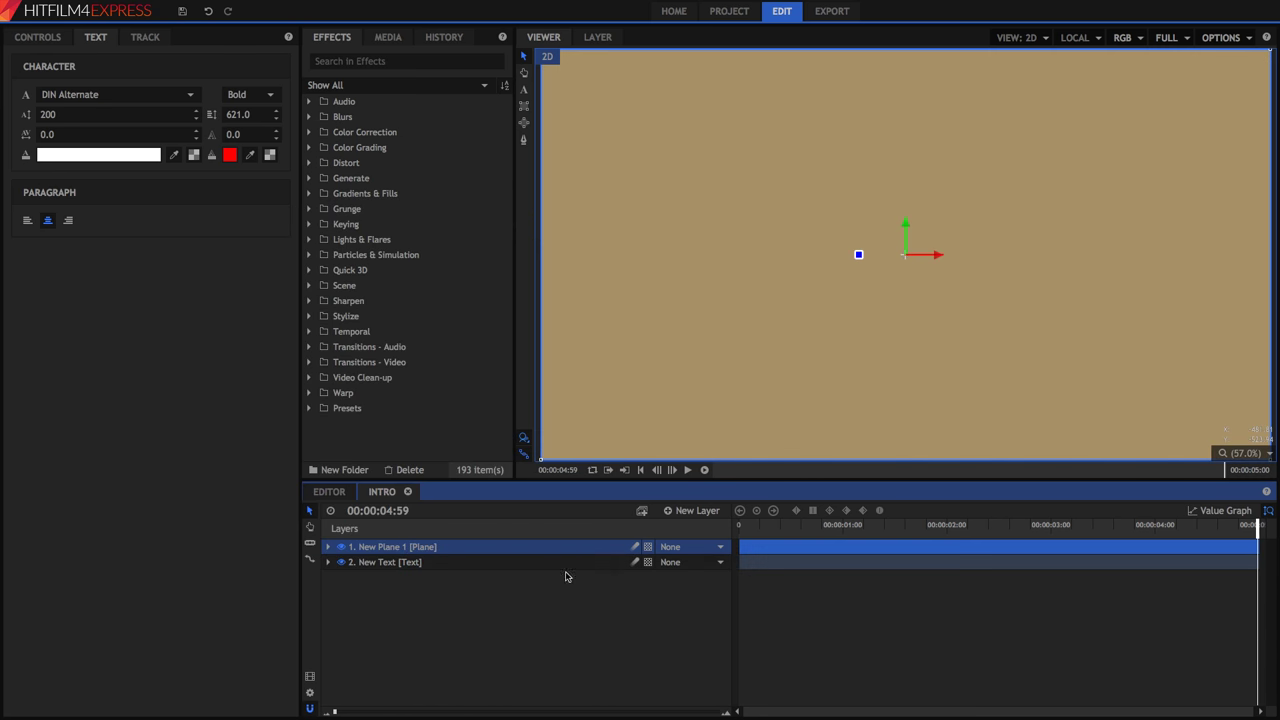
Step: Move the tan plane below the SQUISHY layer and rewind the playhead to 0
{"action": "left_click_drag", "start_coordinate": [530, 552], "coordinate": [531, 578]}
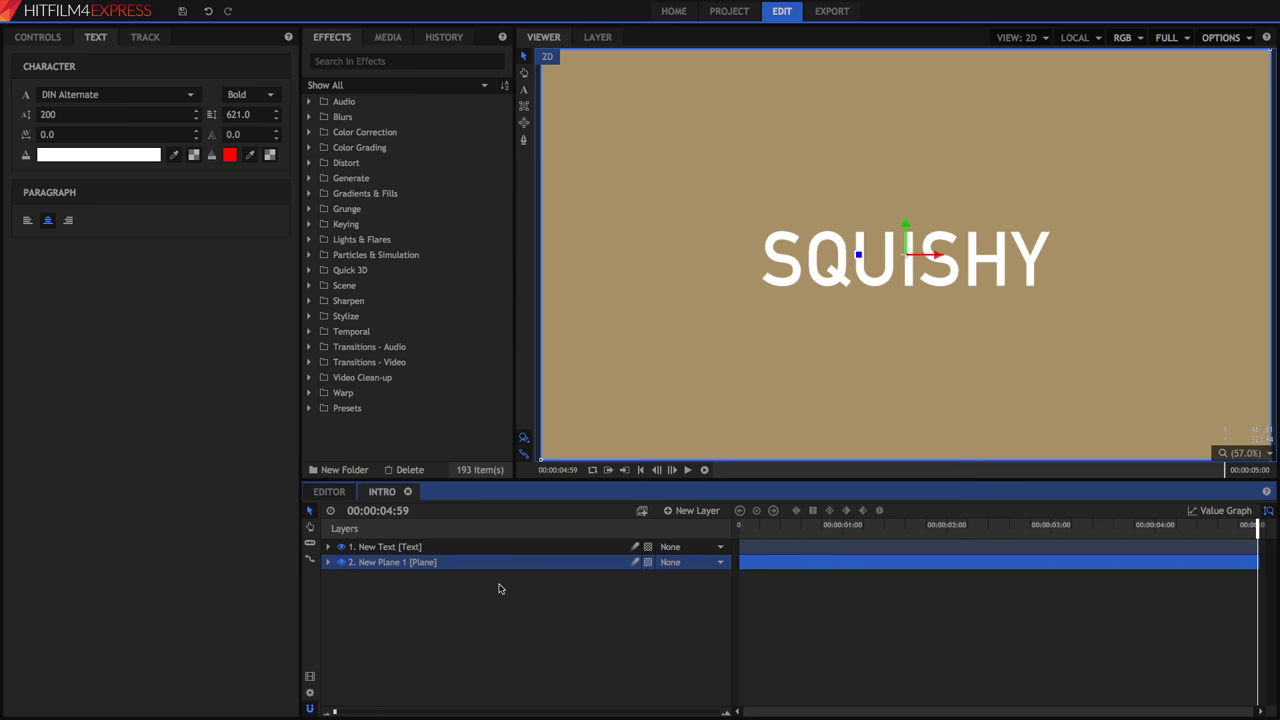
{"action": "left_click_drag", "start_coordinate": [857, 600], "coordinate": [810, 600]}
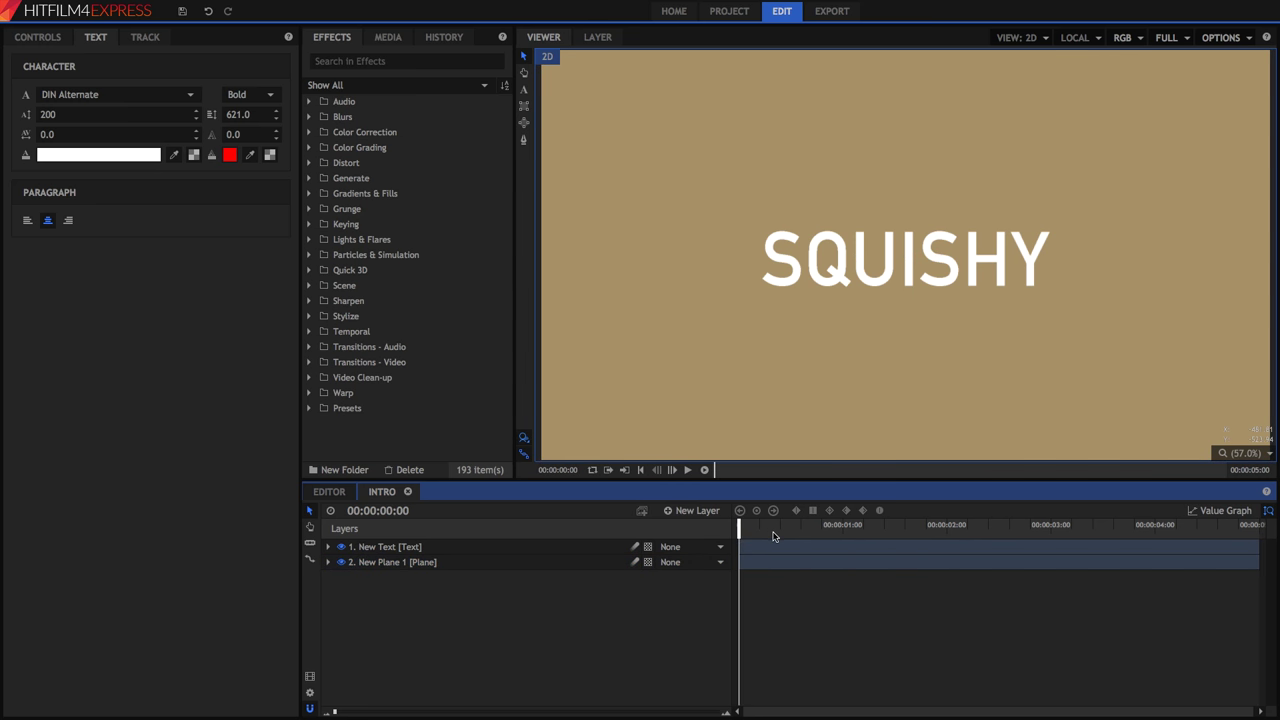
{"action": "left_click_drag", "start_coordinate": [927, 511], "coordinate": [663, 545]}
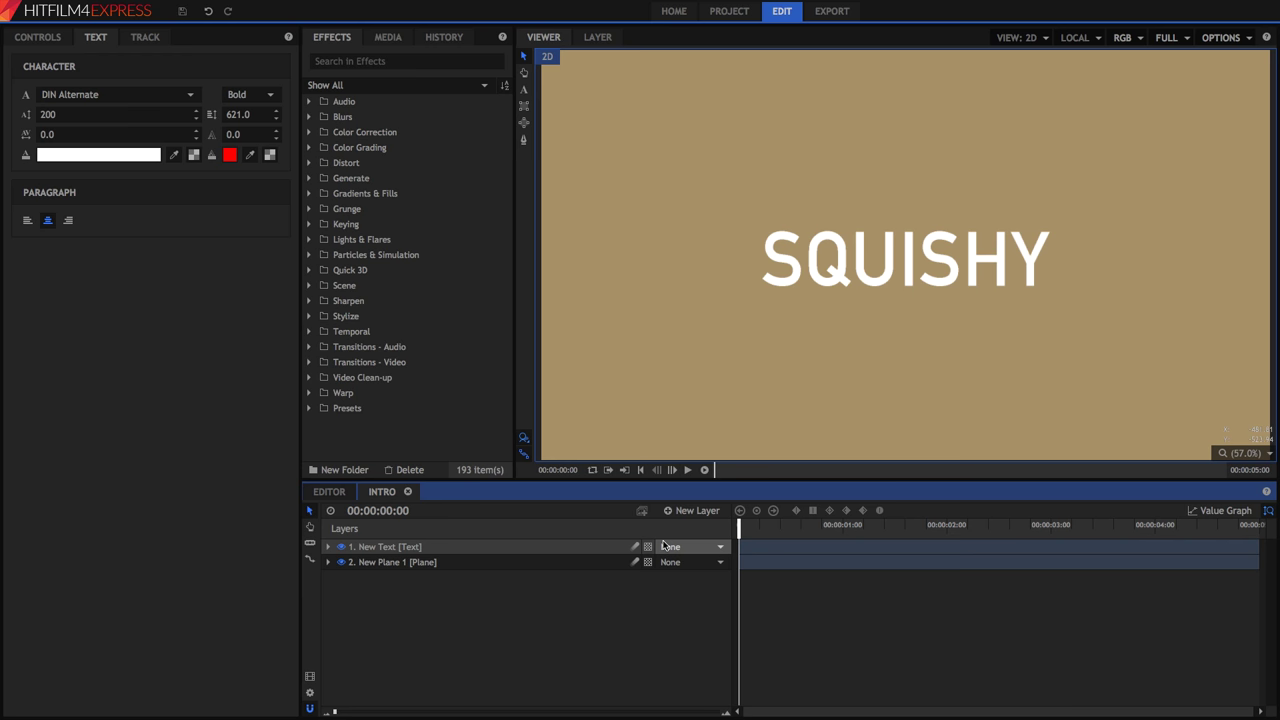
Step: Drag Don_t_Stop.mp3 from Media into the timeline, preview it, and rewind to the start
{"action": "left_click", "coordinate": [388, 37]}
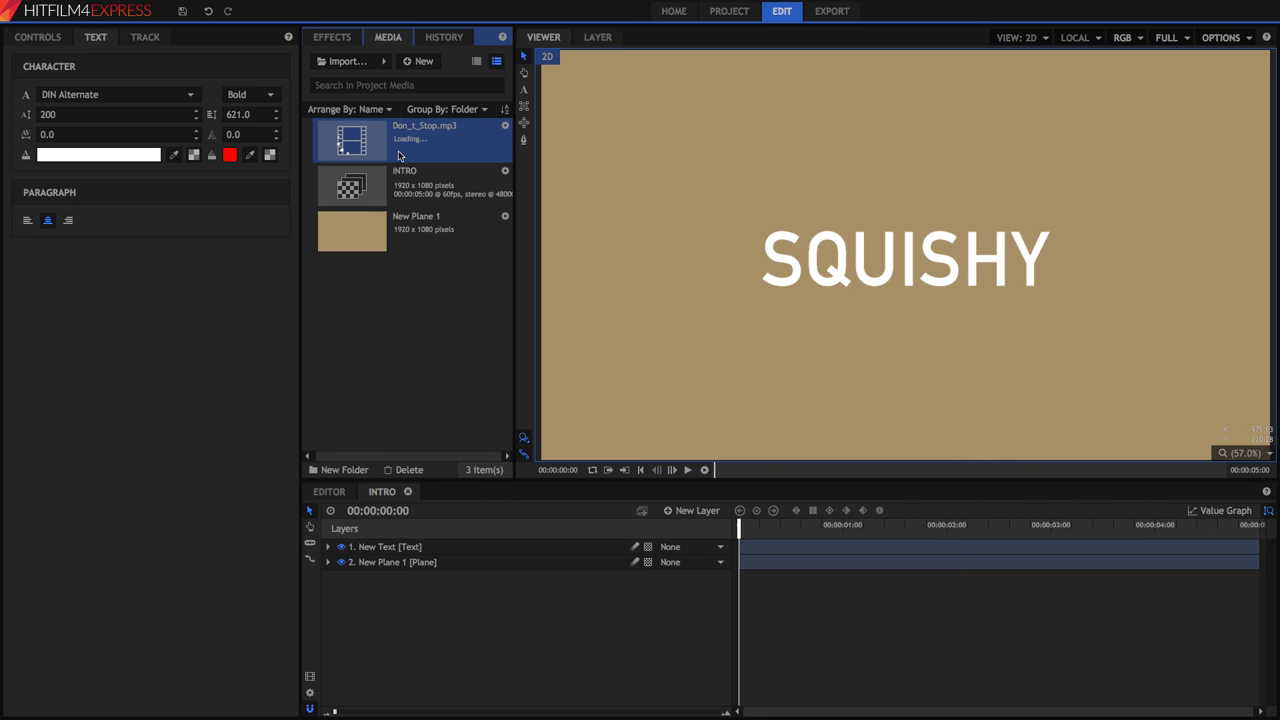
{"action": "left_click_drag", "start_coordinate": [390, 138], "coordinate": [437, 578]}
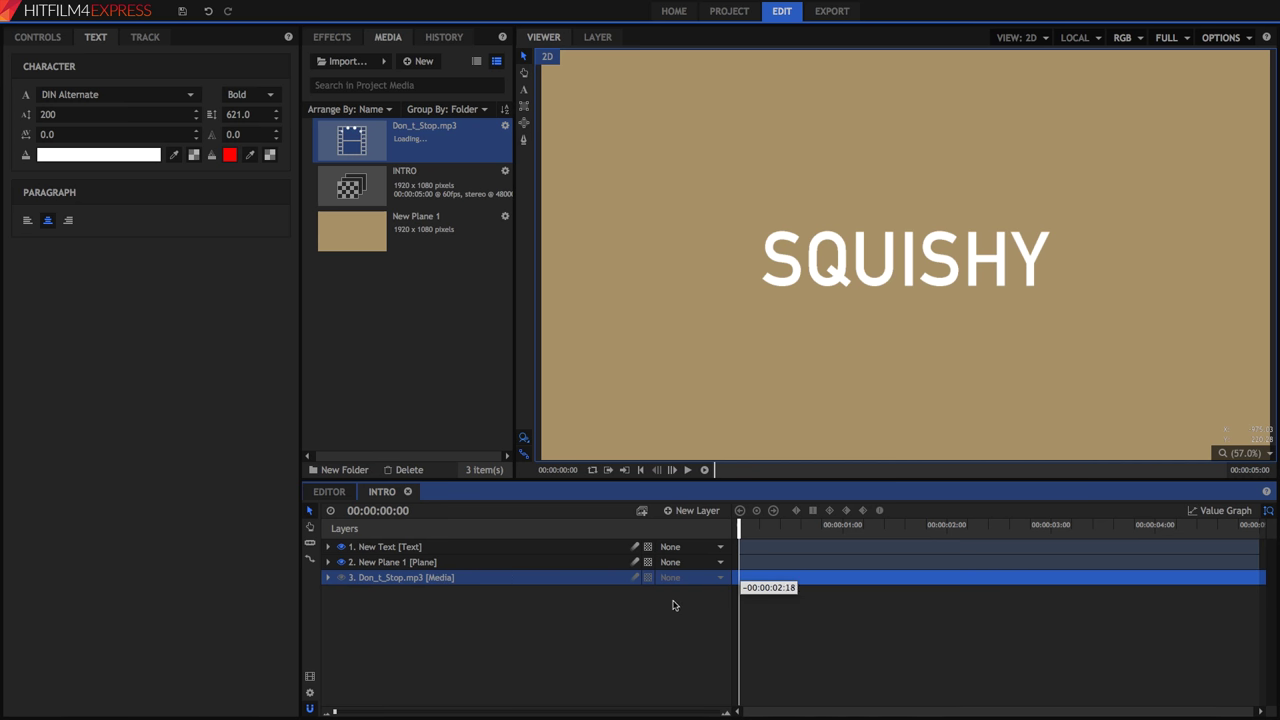
{"action": "key", "text": "XF86AudioRaiseVolume"}
{"action": "left_click", "coordinate": [687, 470]}
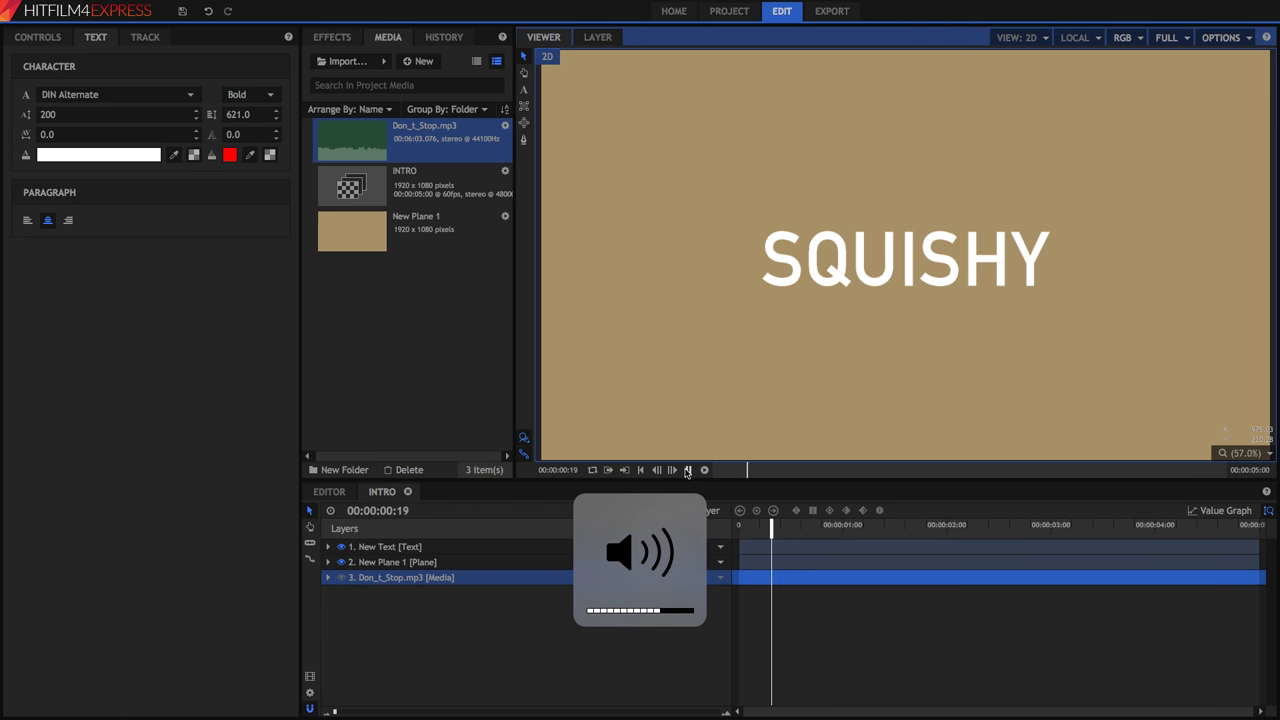
{"action": "key", "text": "XF86AudioLowerVolume"}
{"action": "key", "text": "XF86AudioLowerVolume"}
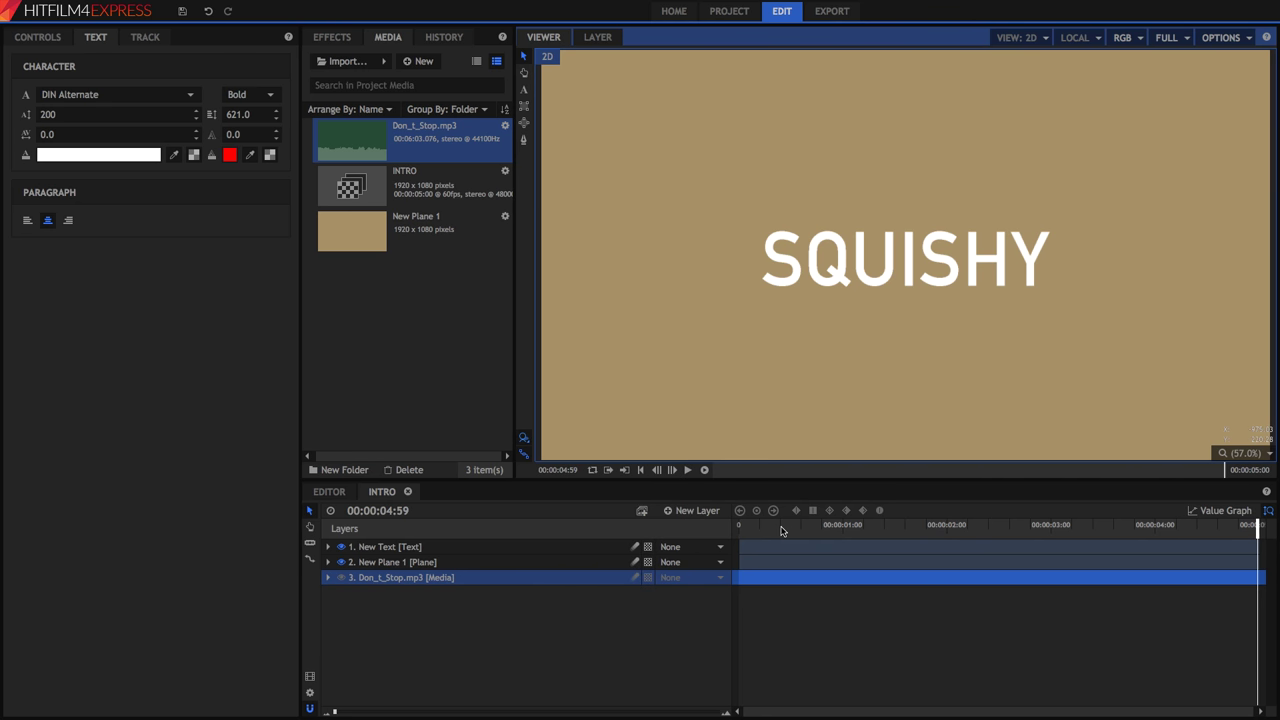
{"action": "left_click_drag", "start_coordinate": [782, 530], "coordinate": [702, 524]}
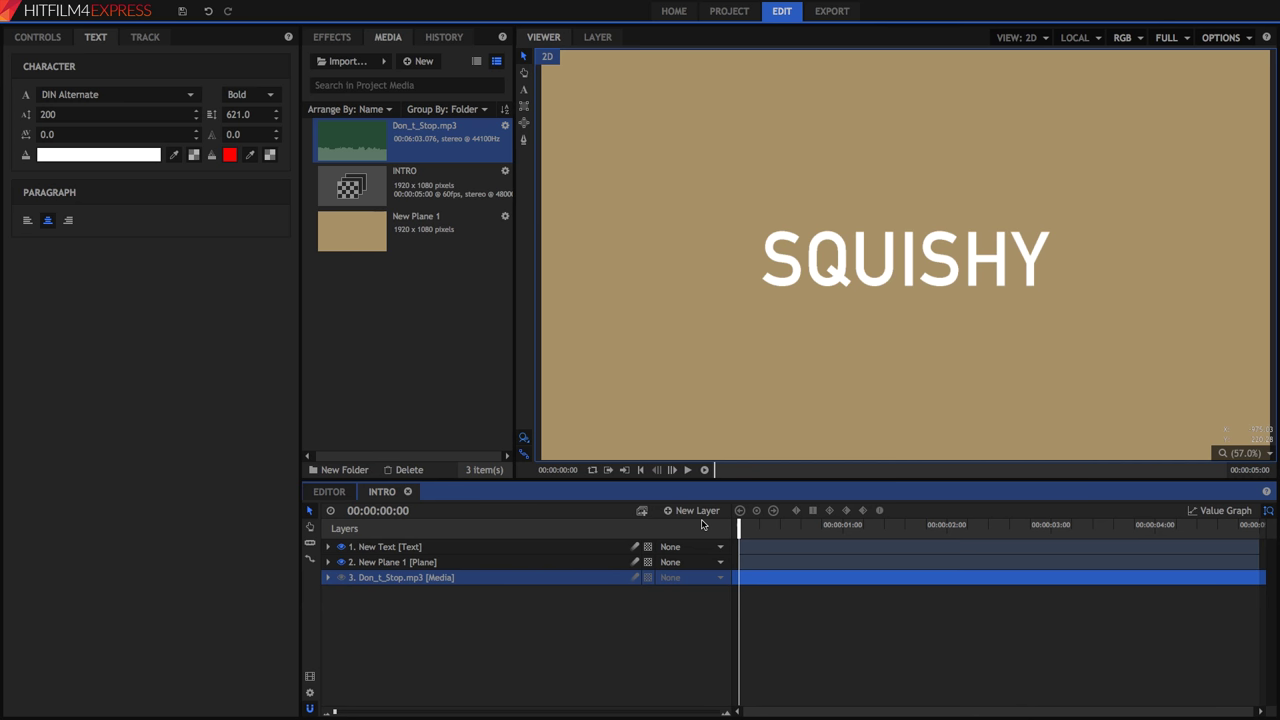
Step: In the Effects panel, expand the Blurs, Color Correction, Distort and Generate folders
{"action": "left_click", "coordinate": [560, 546]}
{"action": "left_click", "coordinate": [332, 37]}
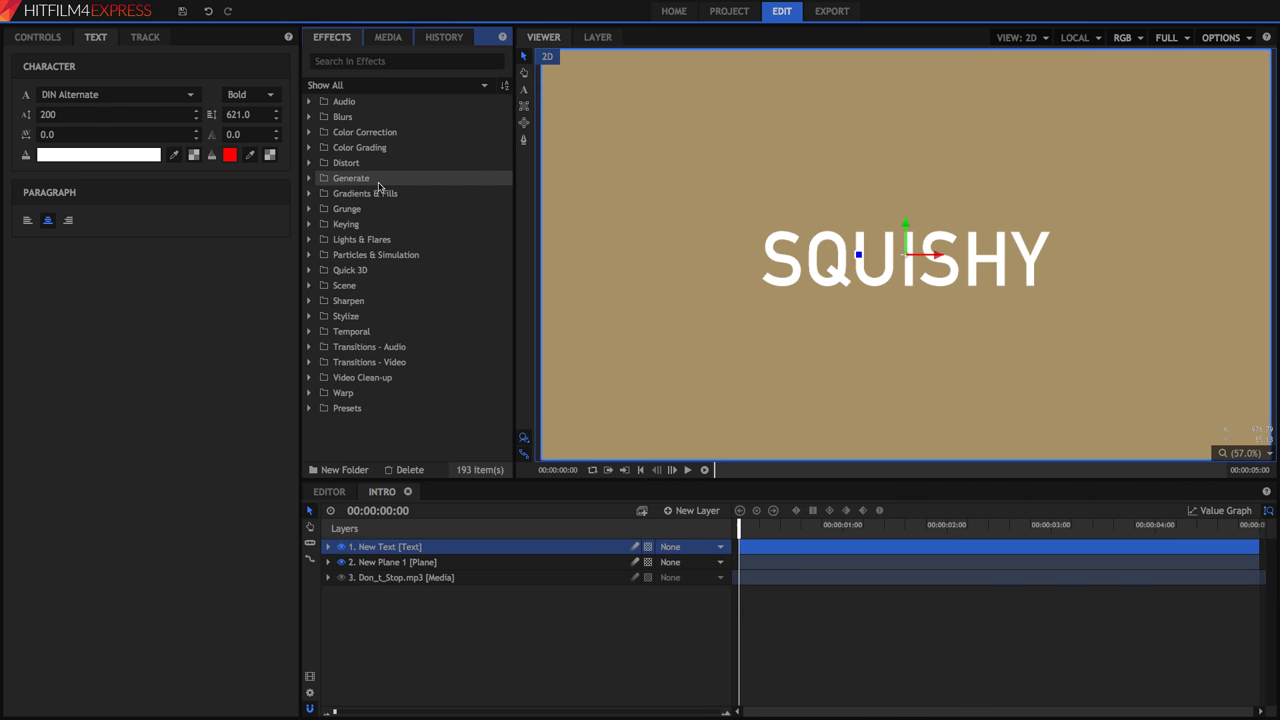
{"action": "left_click", "coordinate": [309, 117]}
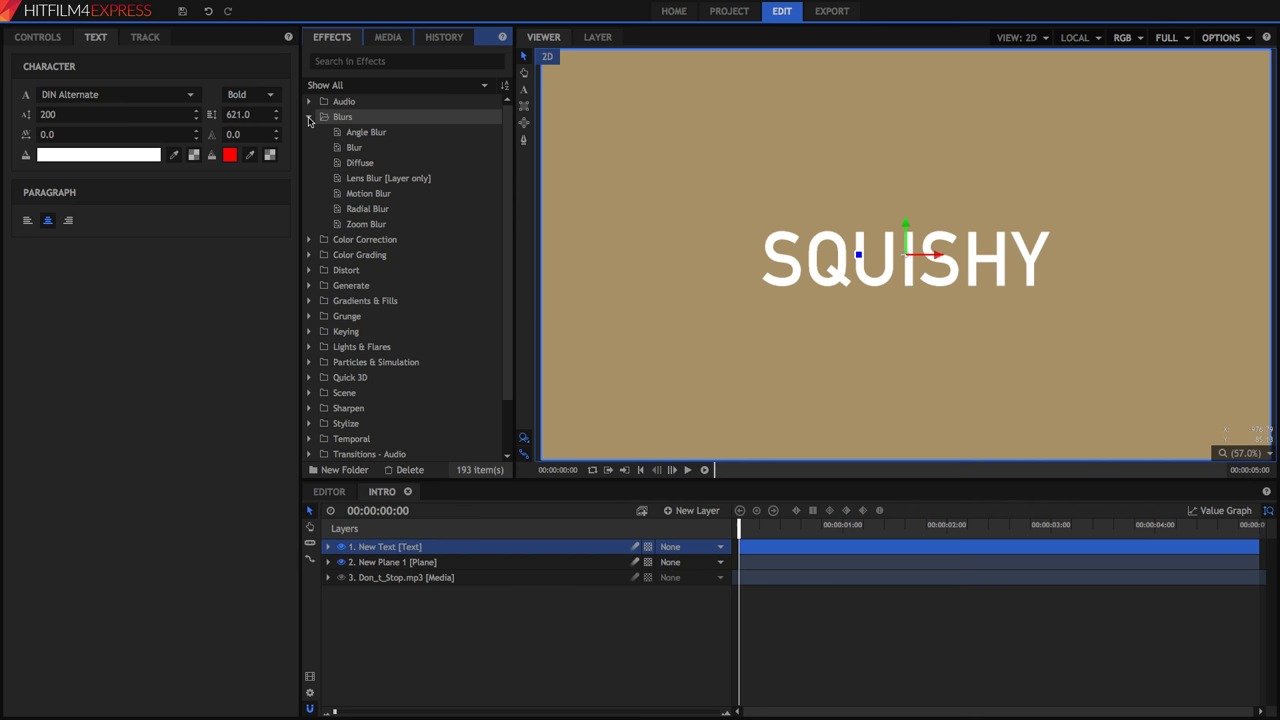
{"action": "left_click", "coordinate": [322, 239]}
{"action": "scroll", "coordinate": [324, 248], "scroll_direction": "down", "scroll_amount": 3}
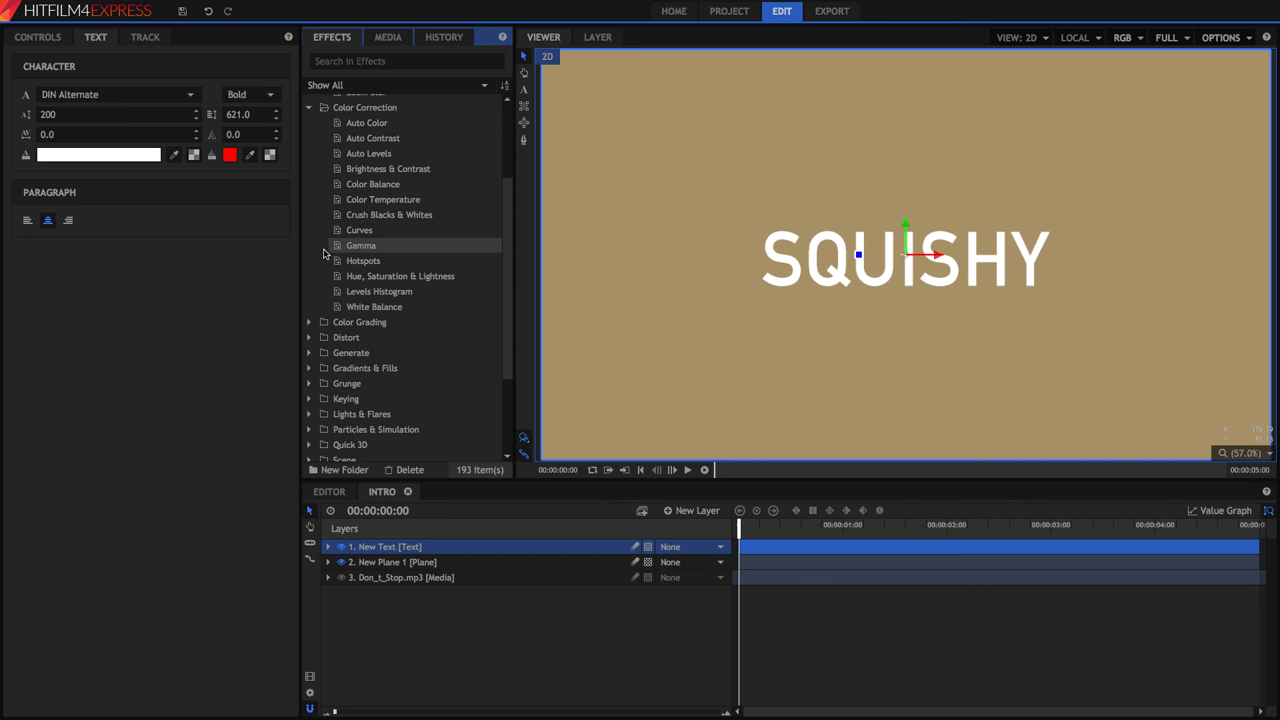
{"action": "left_click", "coordinate": [322, 337]}
{"action": "scroll", "coordinate": [333, 335], "scroll_direction": "down", "scroll_amount": 4}
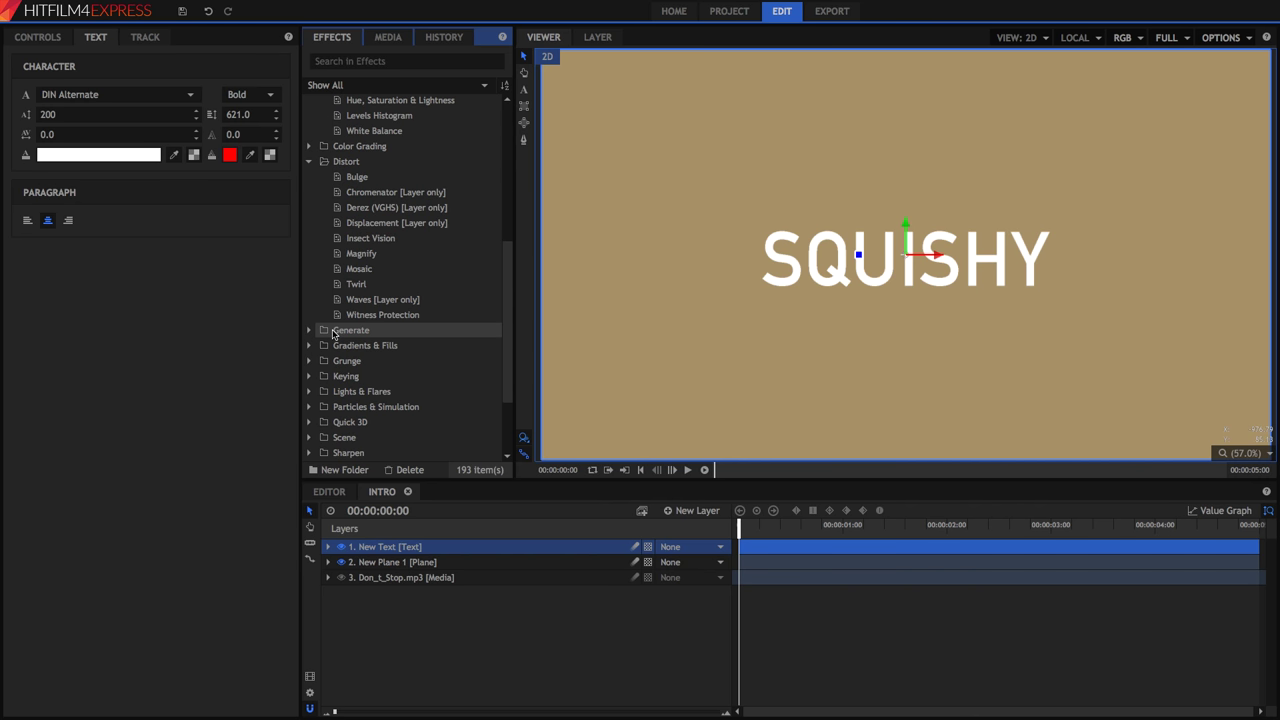
{"action": "left_click", "coordinate": [320, 331]}
{"action": "scroll", "coordinate": [350, 260], "scroll_direction": "down", "scroll_amount": 5}
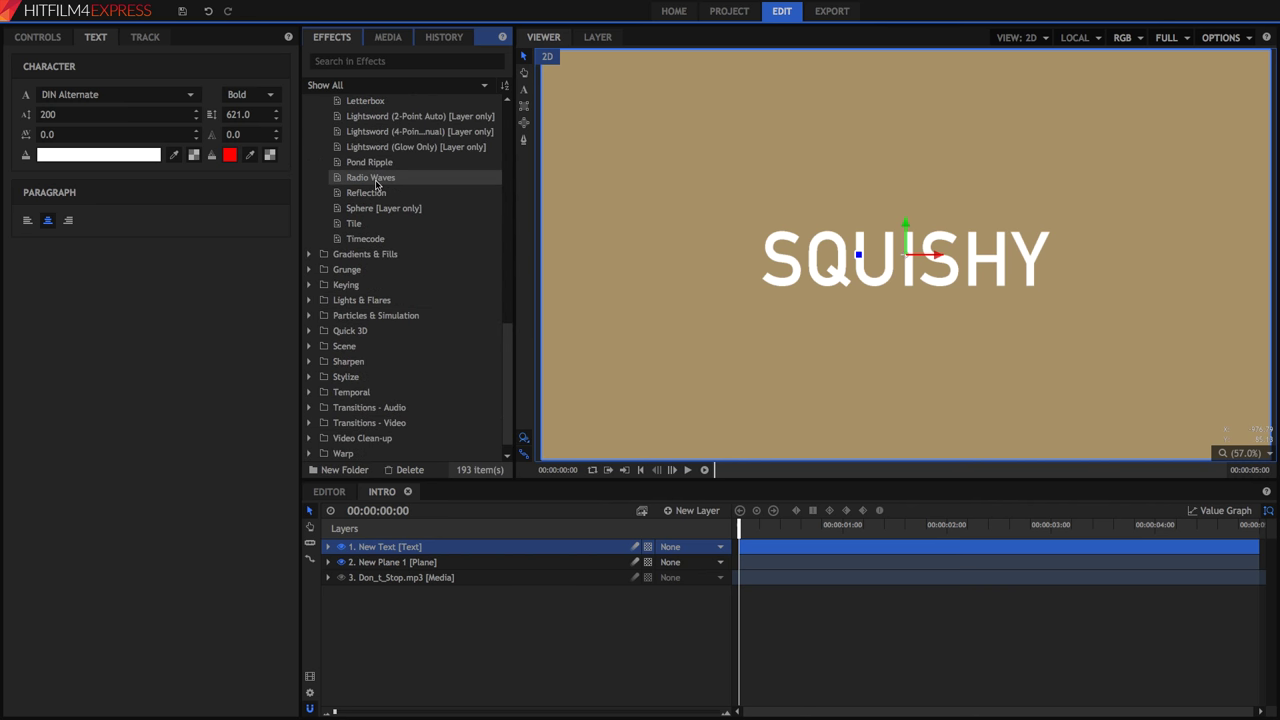
{"action": "left_click", "coordinate": [690, 511]}
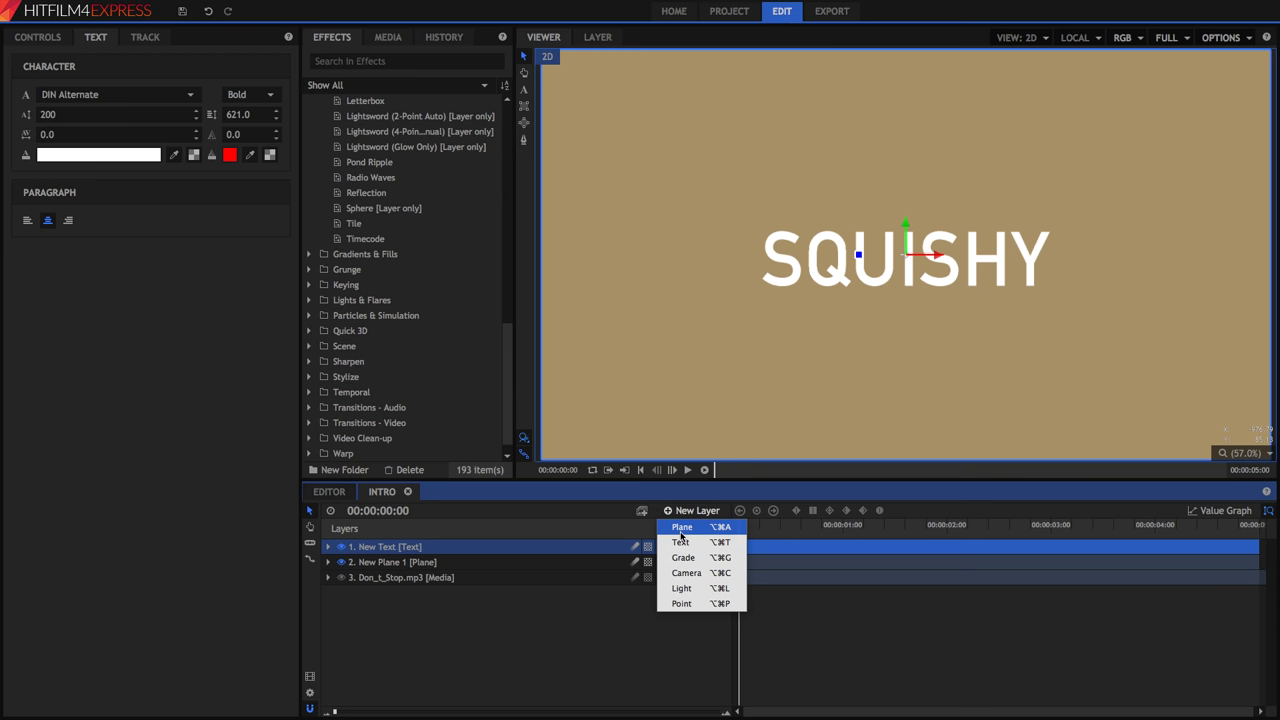
Step: Add a black plane layer on top and apply Radio Waves to it
{"action": "left_click", "coordinate": [681, 530]}
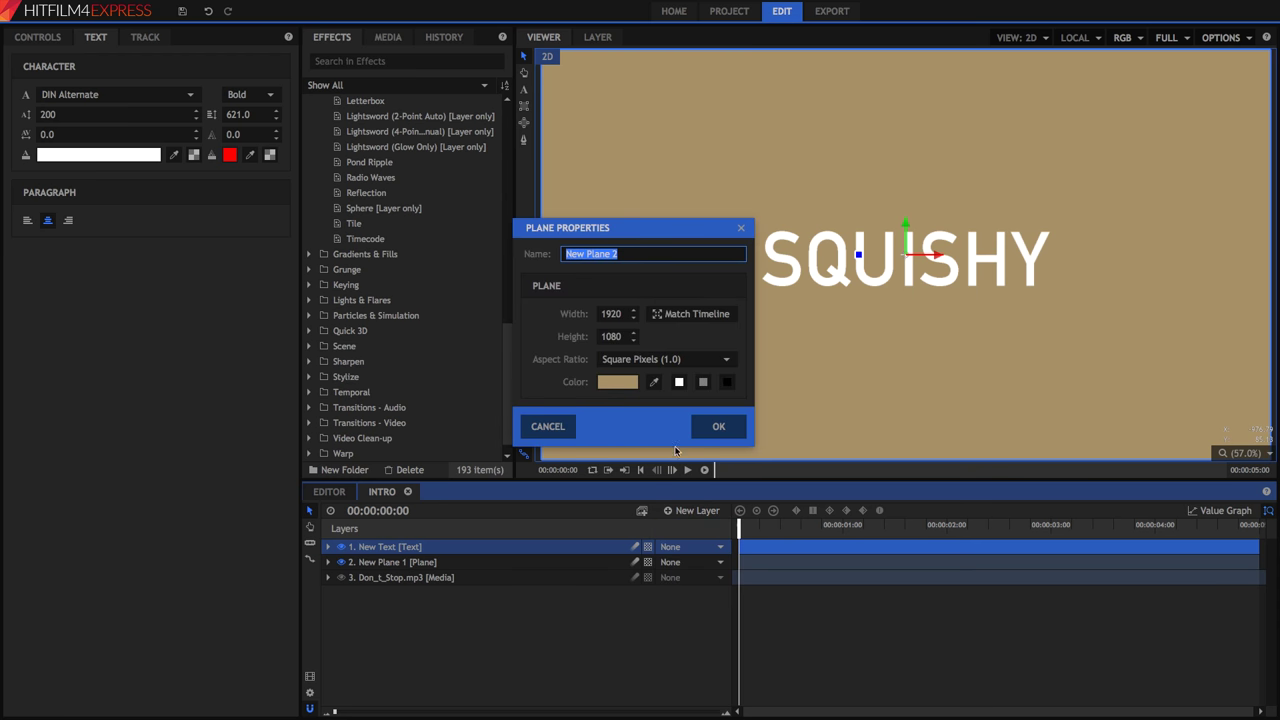
{"action": "left_click", "coordinate": [727, 428]}
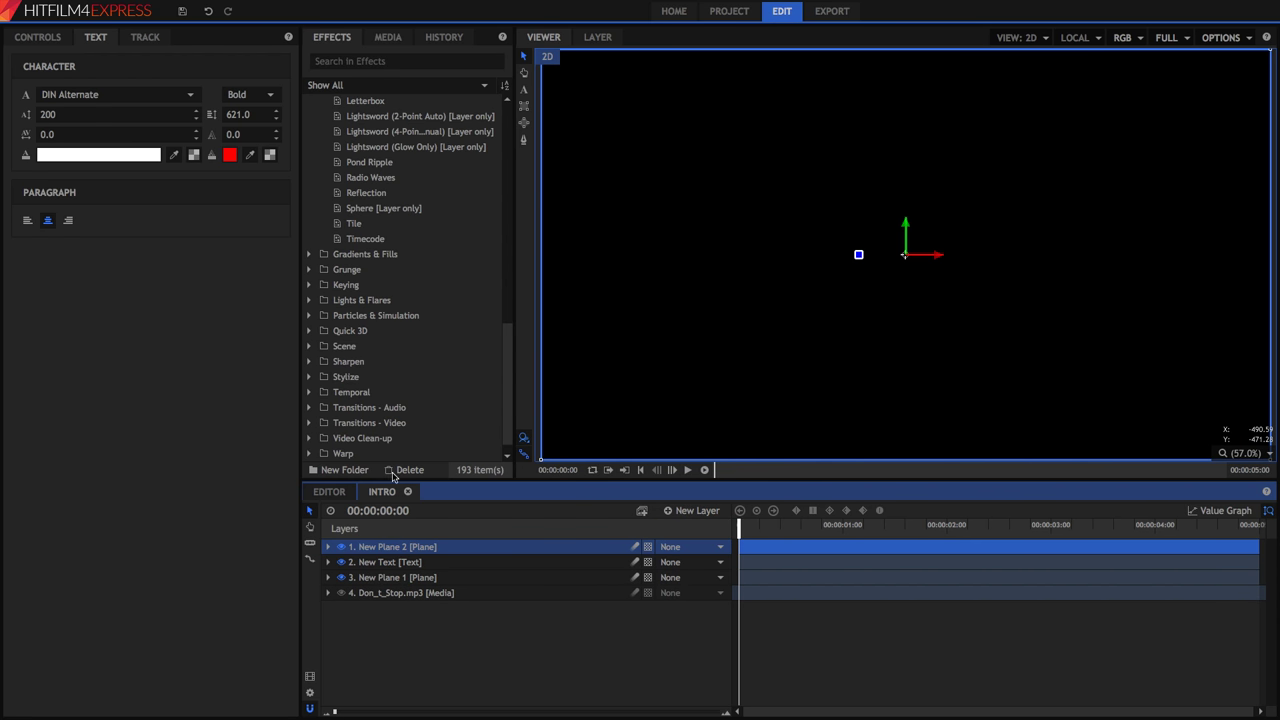
{"action": "left_click_drag", "start_coordinate": [372, 177], "coordinate": [401, 552]}
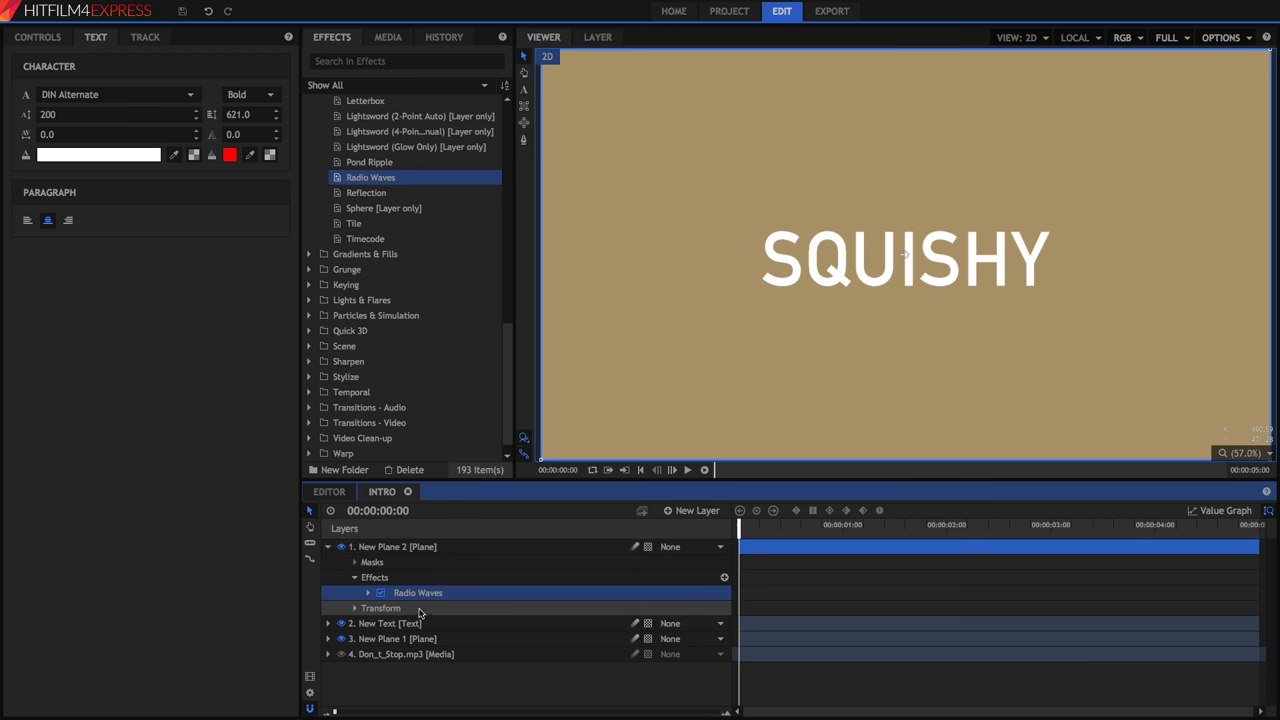
{"action": "left_click", "coordinate": [368, 593]}
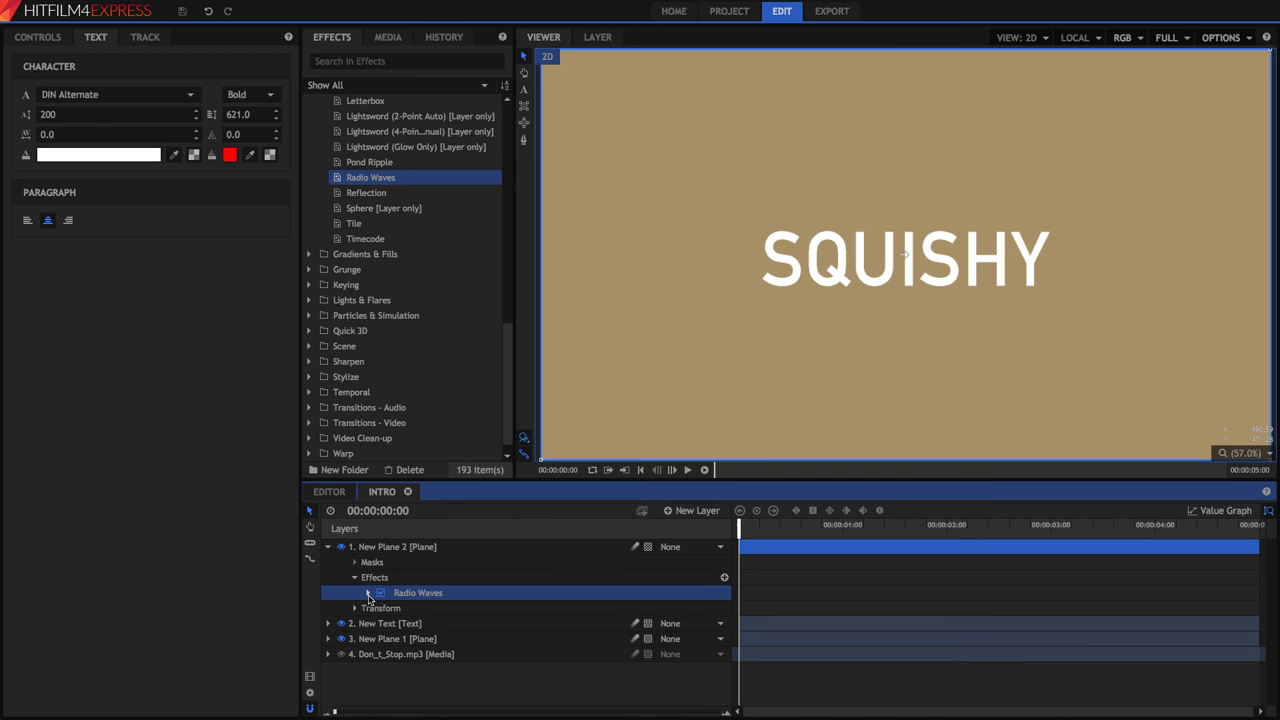
Step: Open the Radio Waves controls, preview, and settle on a circular wave shape
{"action": "left_click", "coordinate": [37, 37]}
{"action": "left_click", "coordinate": [23, 116]}
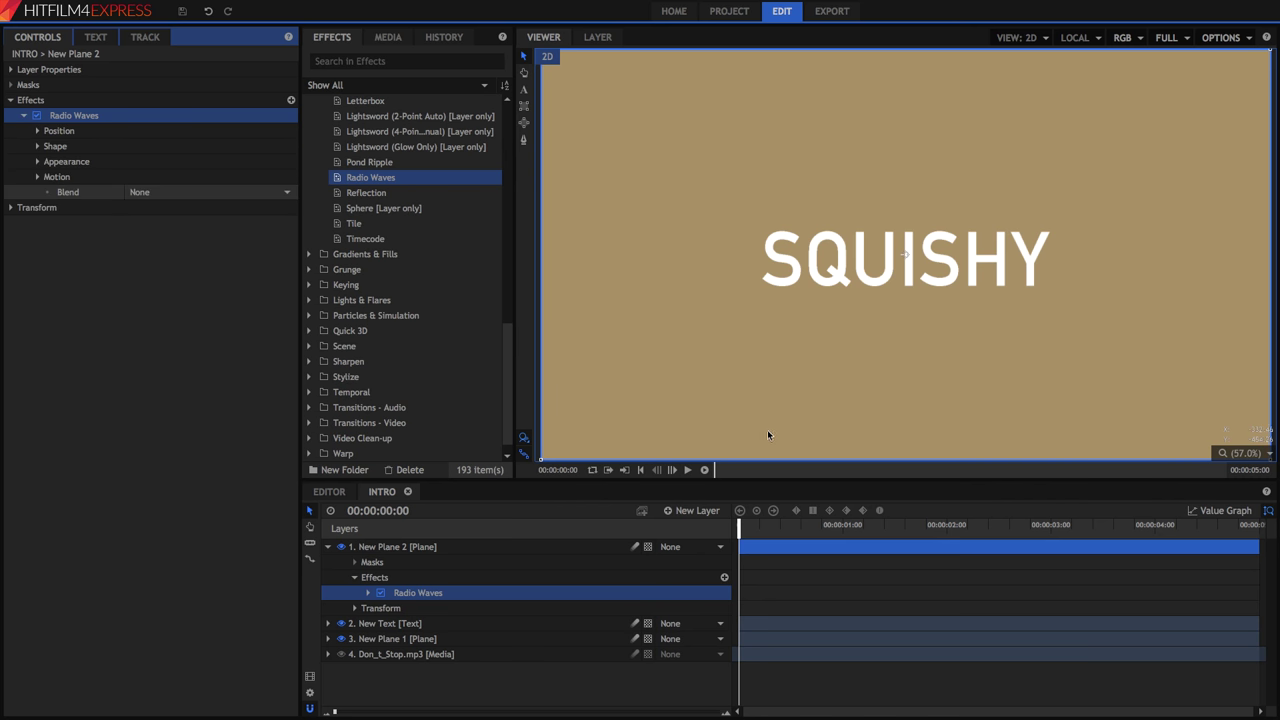
{"action": "left_click", "coordinate": [688, 470]}
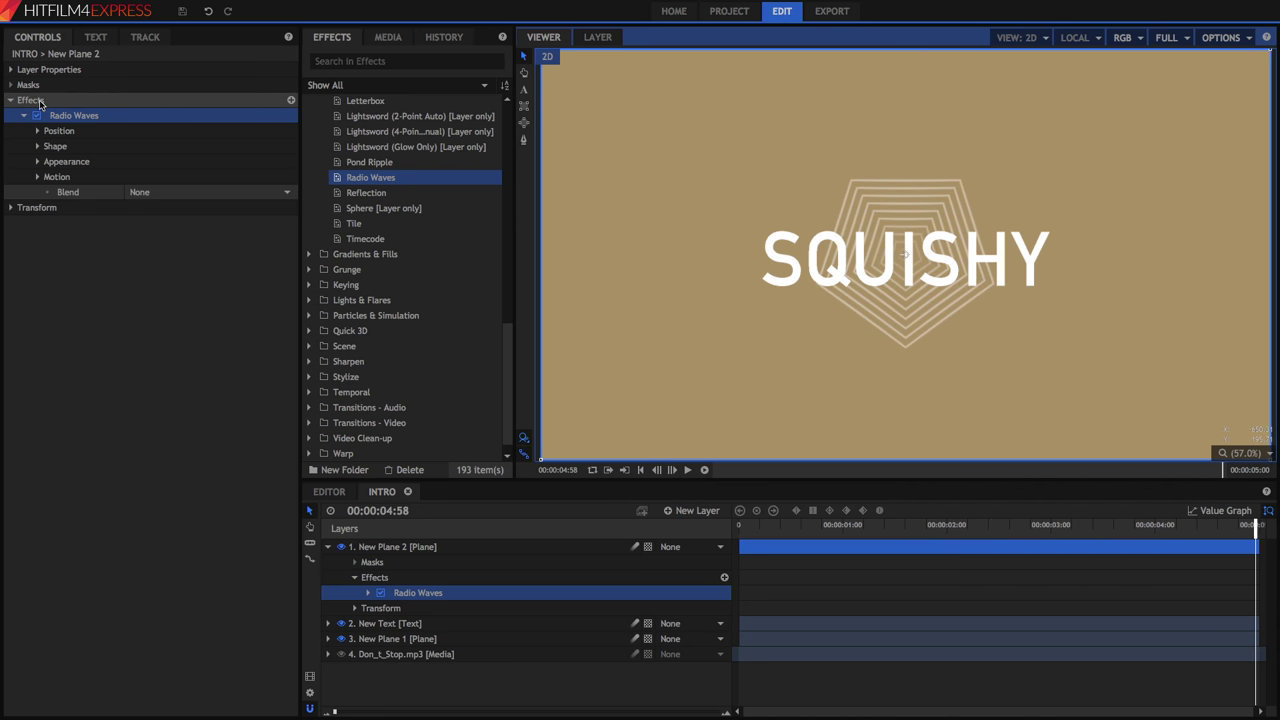
{"action": "left_click", "coordinate": [37, 147]}
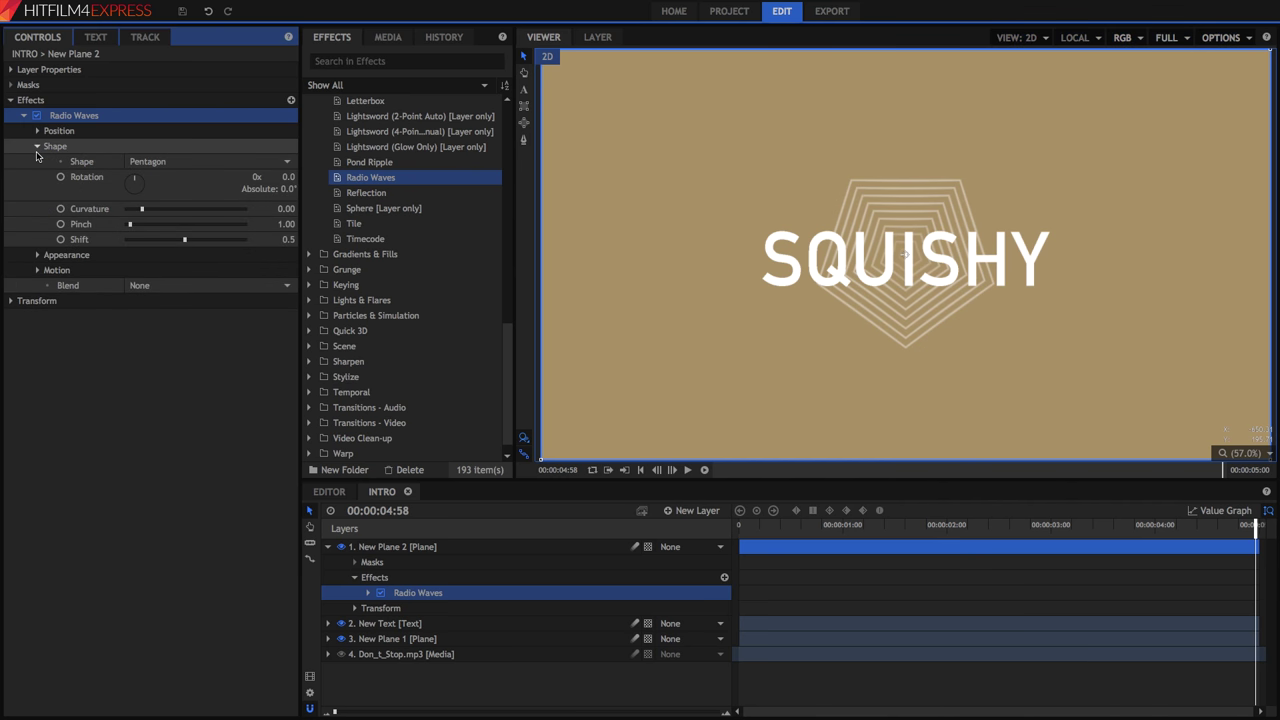
{"action": "left_click", "coordinate": [152, 166]}
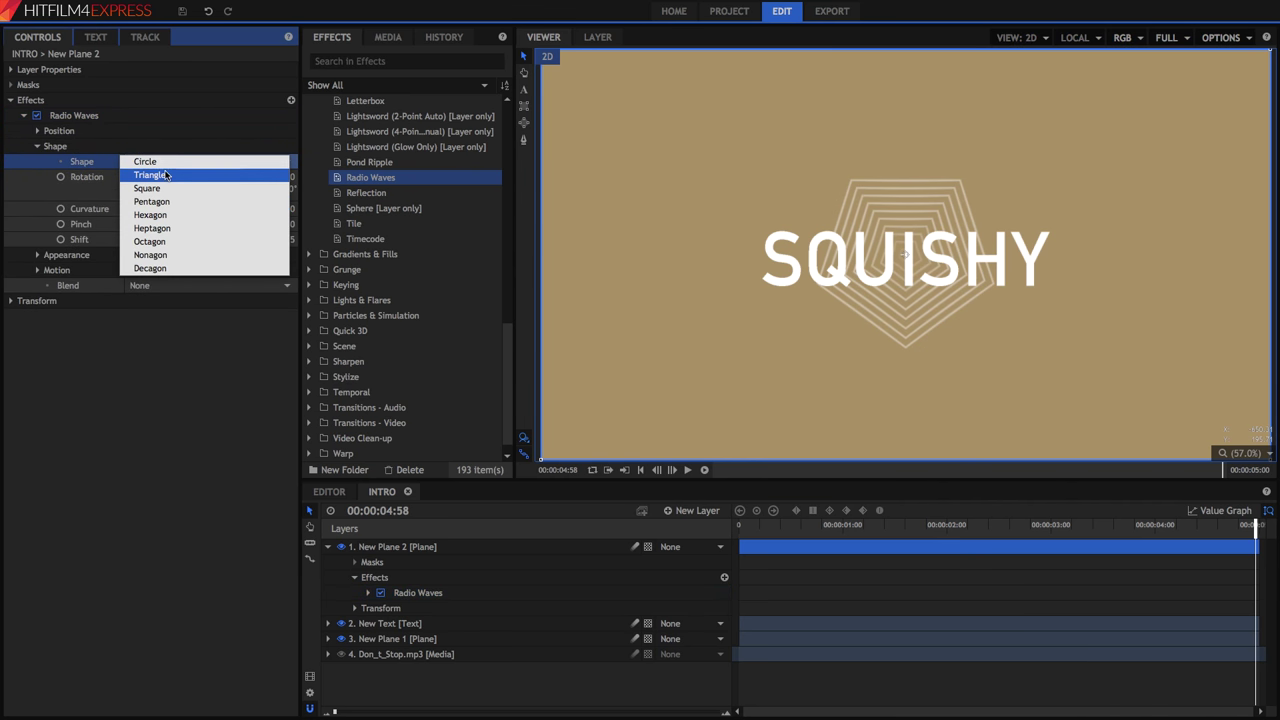
{"action": "left_click", "coordinate": [182, 267]}
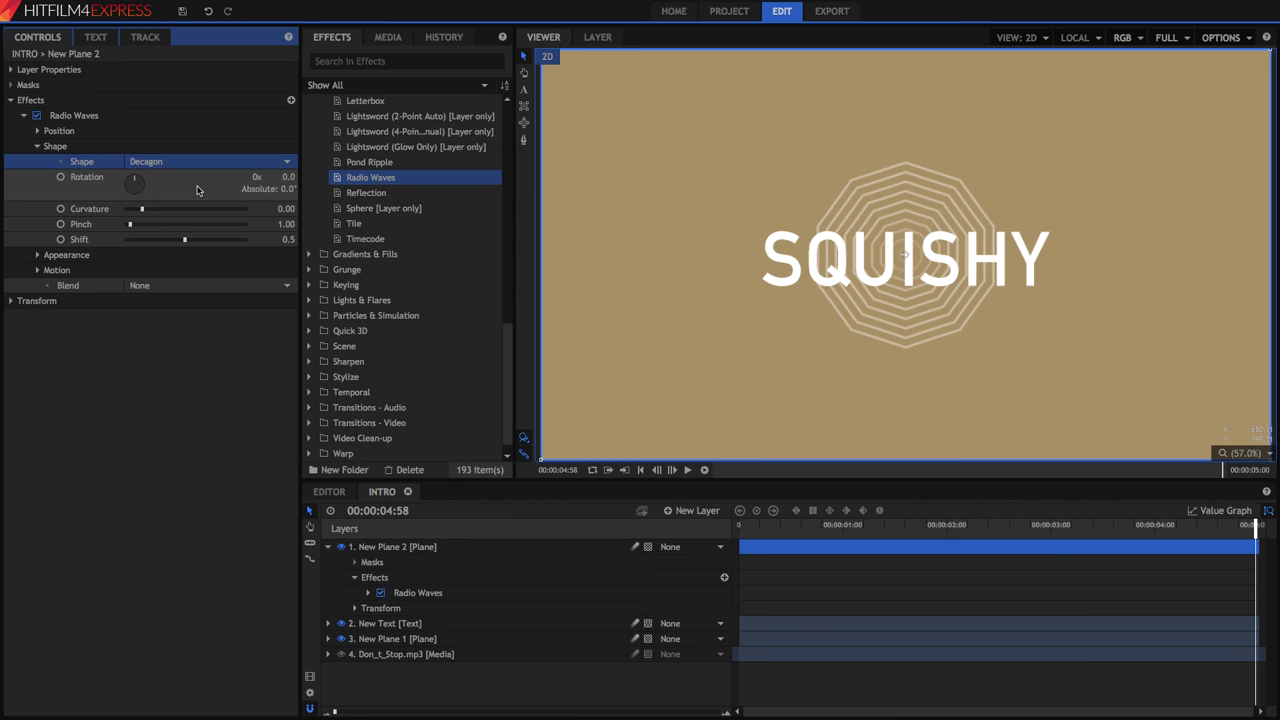
{"action": "left_click", "coordinate": [193, 161]}
{"action": "left_click", "coordinate": [193, 175]}
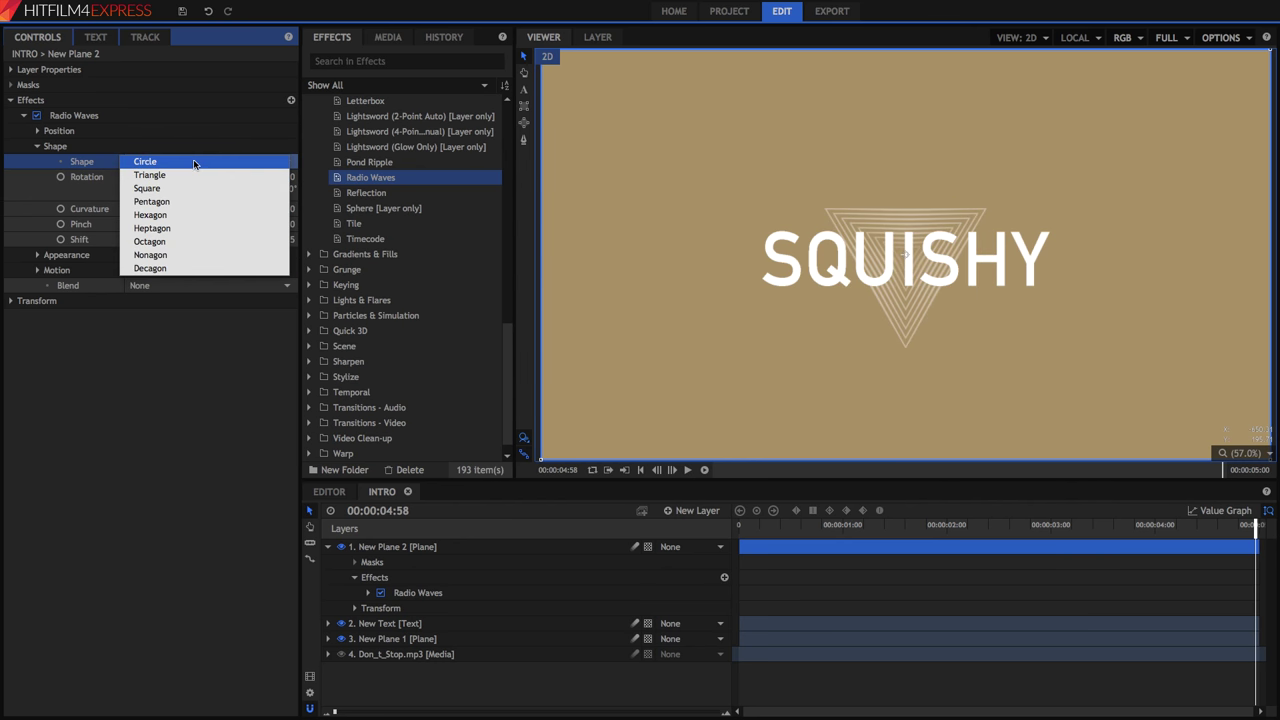
{"action": "left_click", "coordinate": [194, 162]}
{"action": "left_click", "coordinate": [190, 162]}
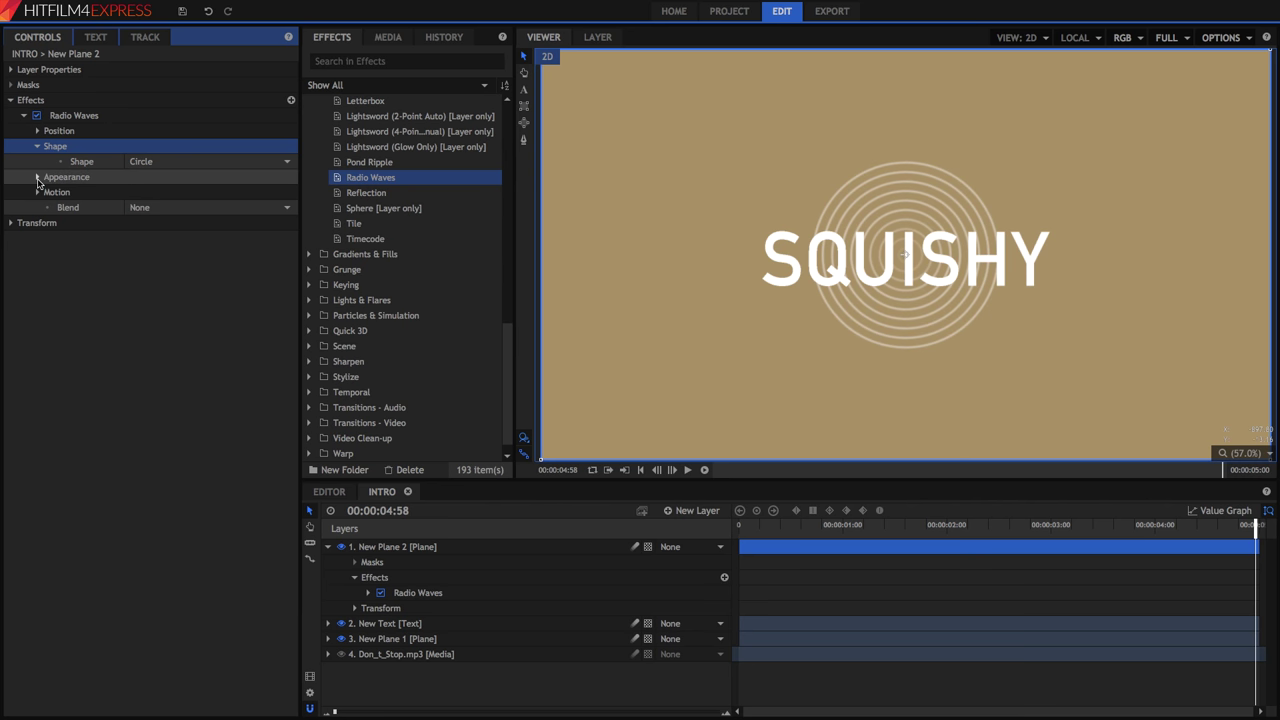
Step: Set Radio Waves expansion to 270 and frequency to 4, previewing the rings
{"action": "left_click", "coordinate": [40, 177]}
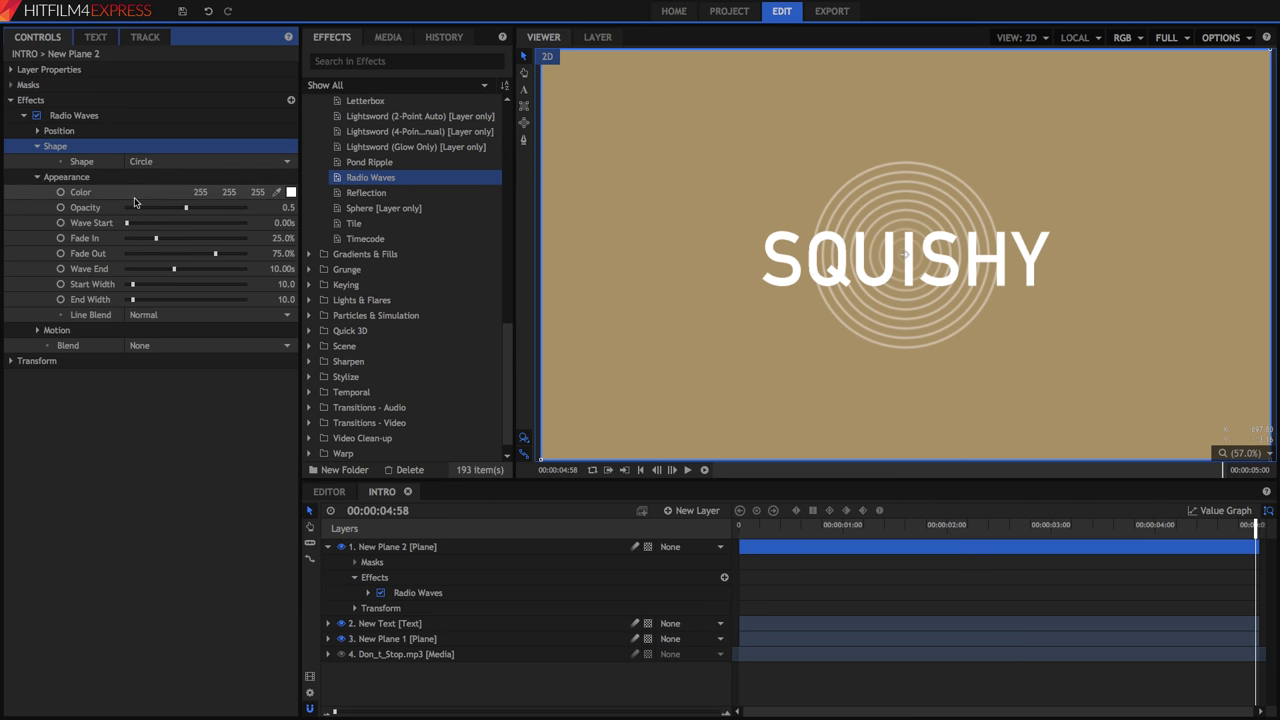
{"action": "left_click", "coordinate": [48, 184]}
{"action": "left_click", "coordinate": [37, 192]}
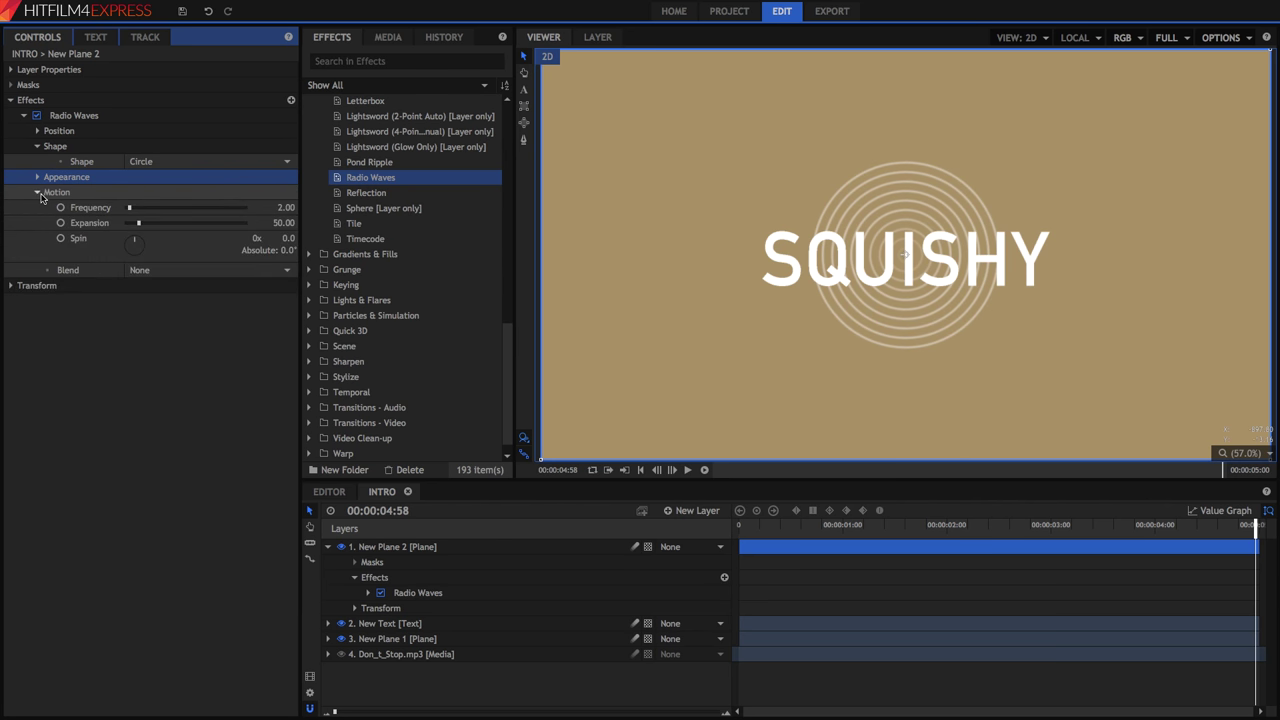
{"action": "left_click", "coordinate": [128, 208]}
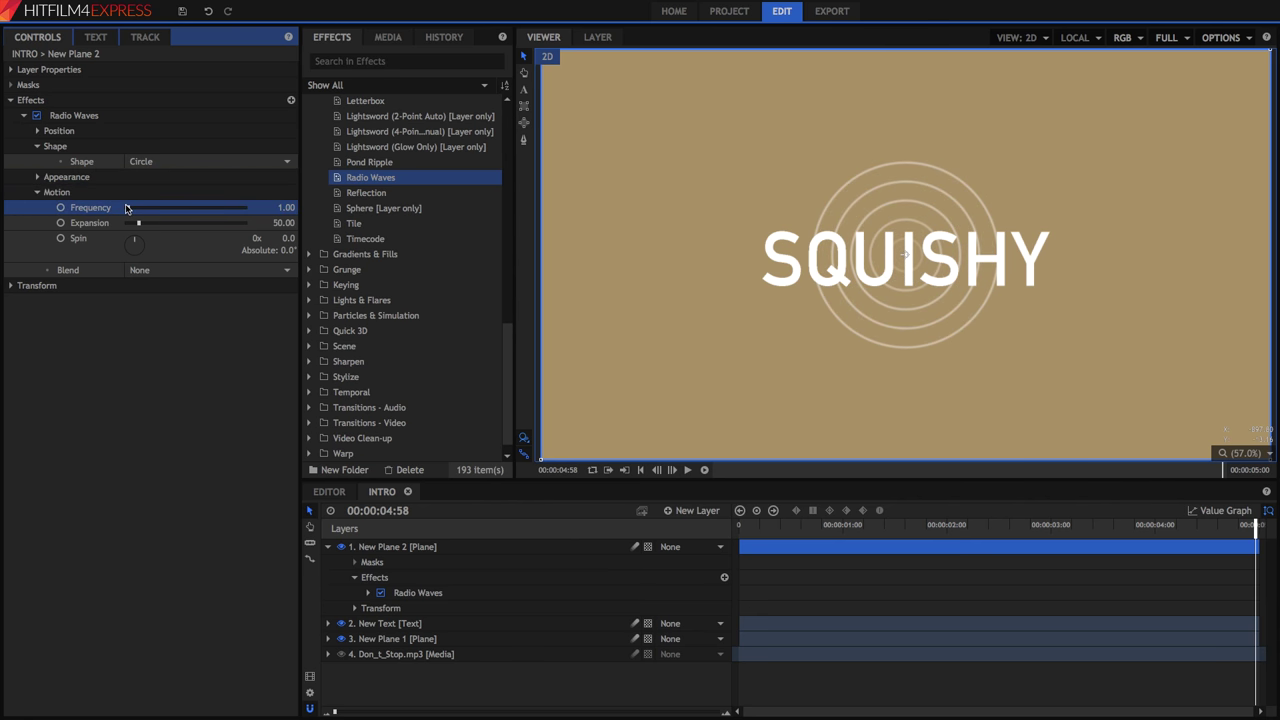
{"action": "left_click_drag", "start_coordinate": [134, 228], "coordinate": [190, 223]}
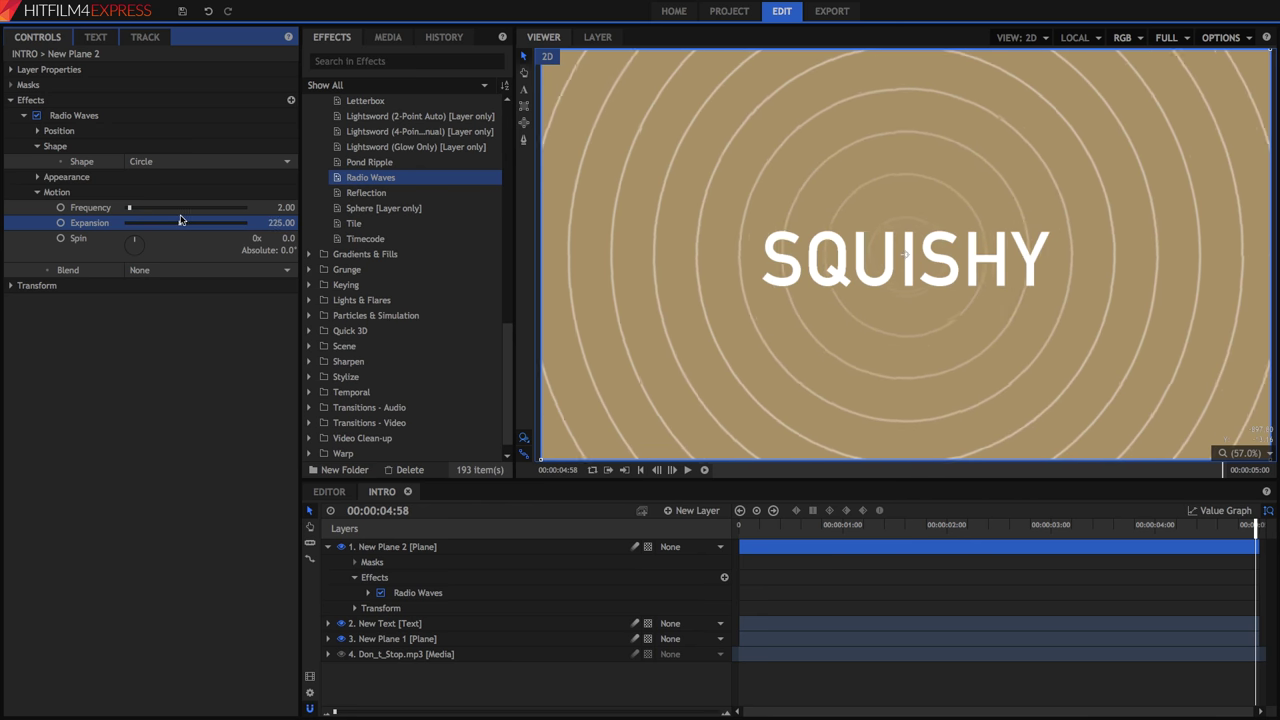
{"action": "key", "text": "Home"}
{"action": "key", "text": "space"}
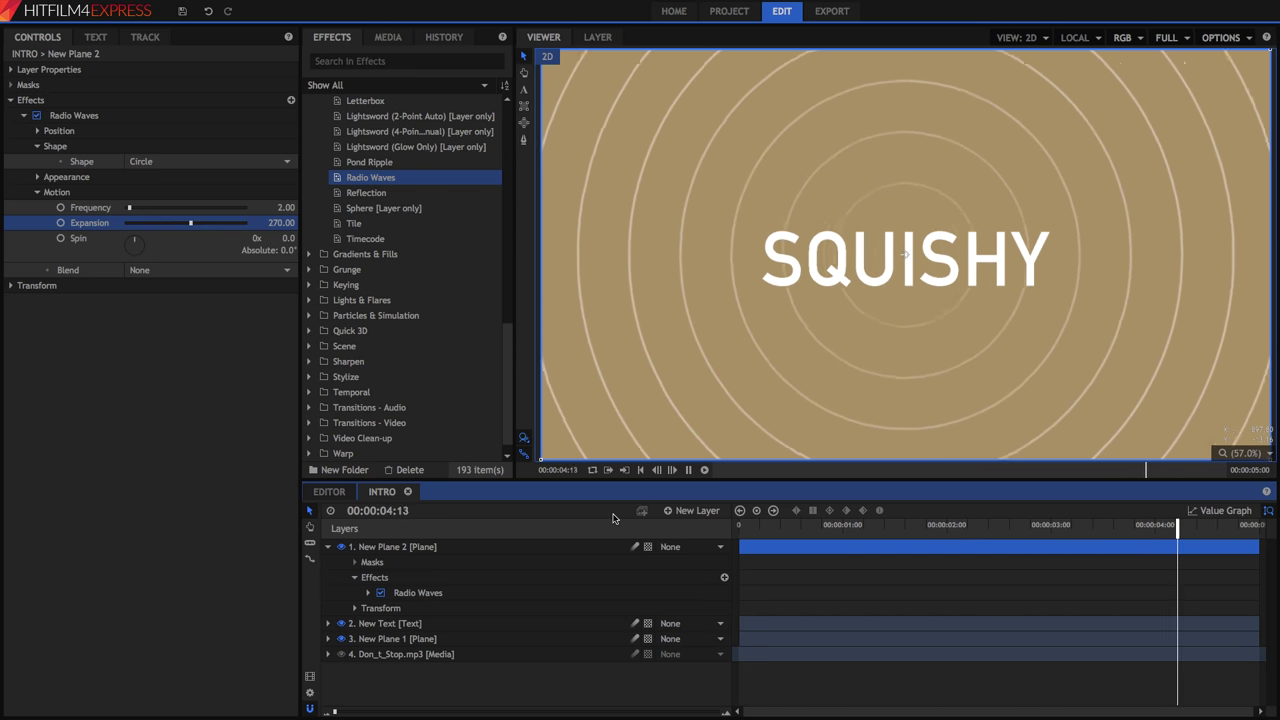
{"action": "left_click_drag", "start_coordinate": [129, 208], "coordinate": [130, 211]}
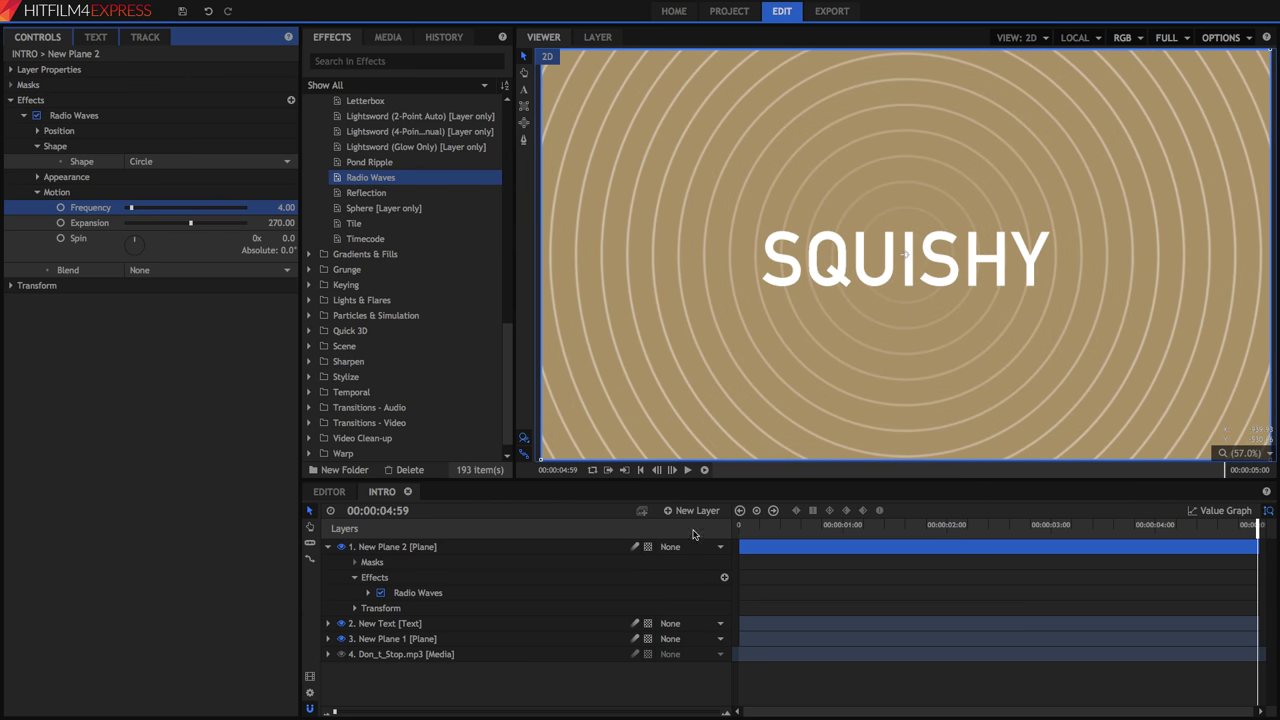
{"action": "key", "text": "space"}
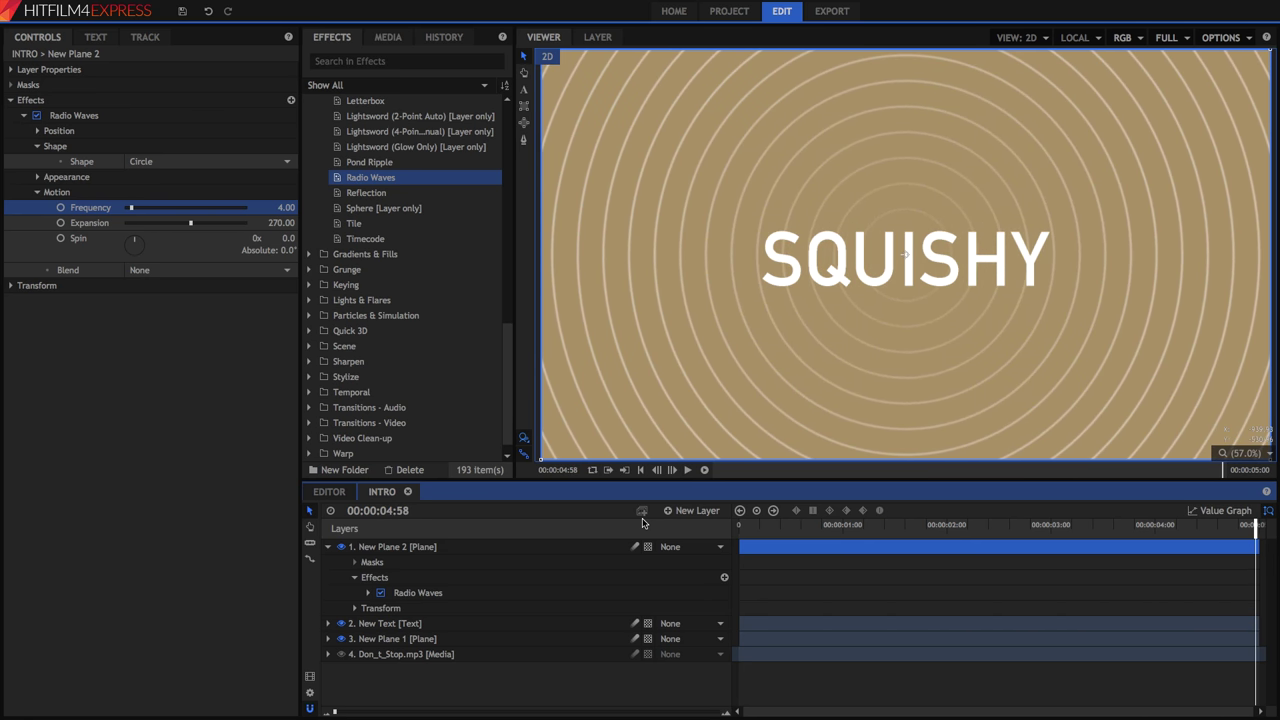
Step: Set the rings' Fade In and Fade Out to 0% and opacity to 0.6
{"action": "left_click", "coordinate": [898, 530]}
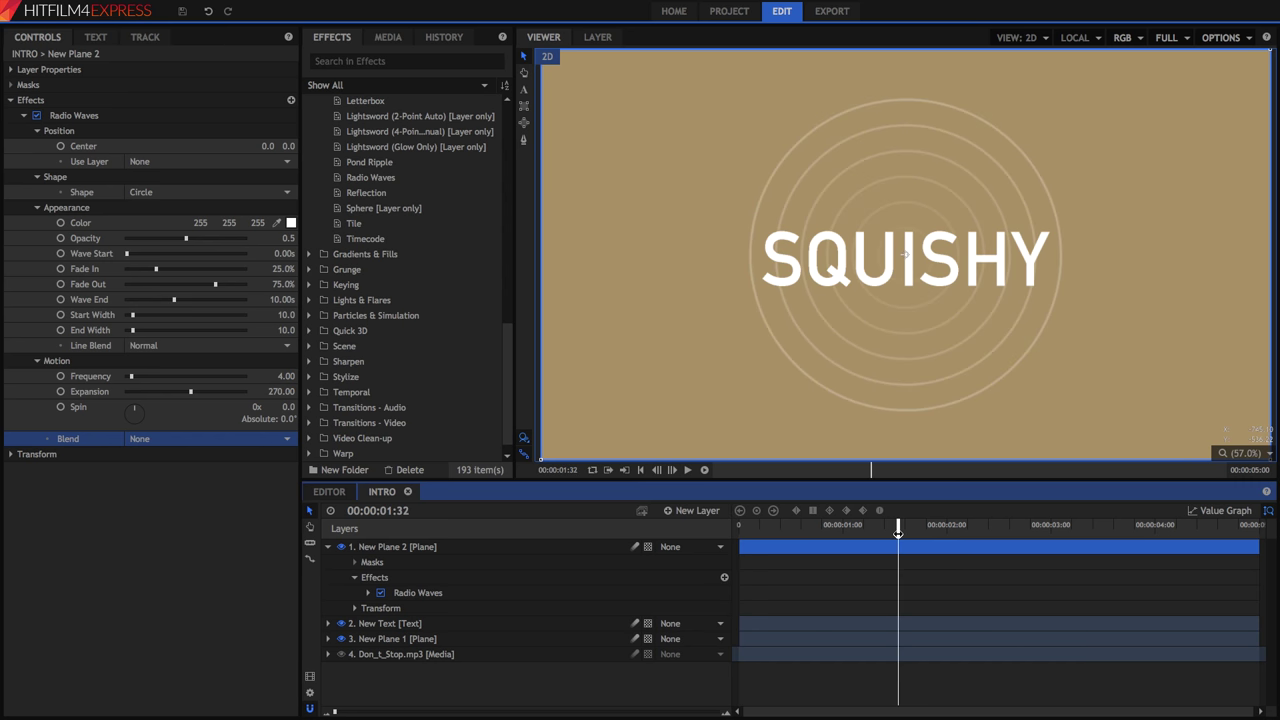
{"action": "mouse_move", "coordinate": [132, 331]}
{"action": "left_mouse_down"}
{"action": "mouse_move", "coordinate": [276, 328]}
{"action": "mouse_move", "coordinate": [132, 331]}
{"action": "left_mouse_up"}
{"action": "left_click_drag", "start_coordinate": [215, 284], "coordinate": [246, 284]}
{"action": "left_click_drag", "start_coordinate": [156, 269], "coordinate": [126, 269]}
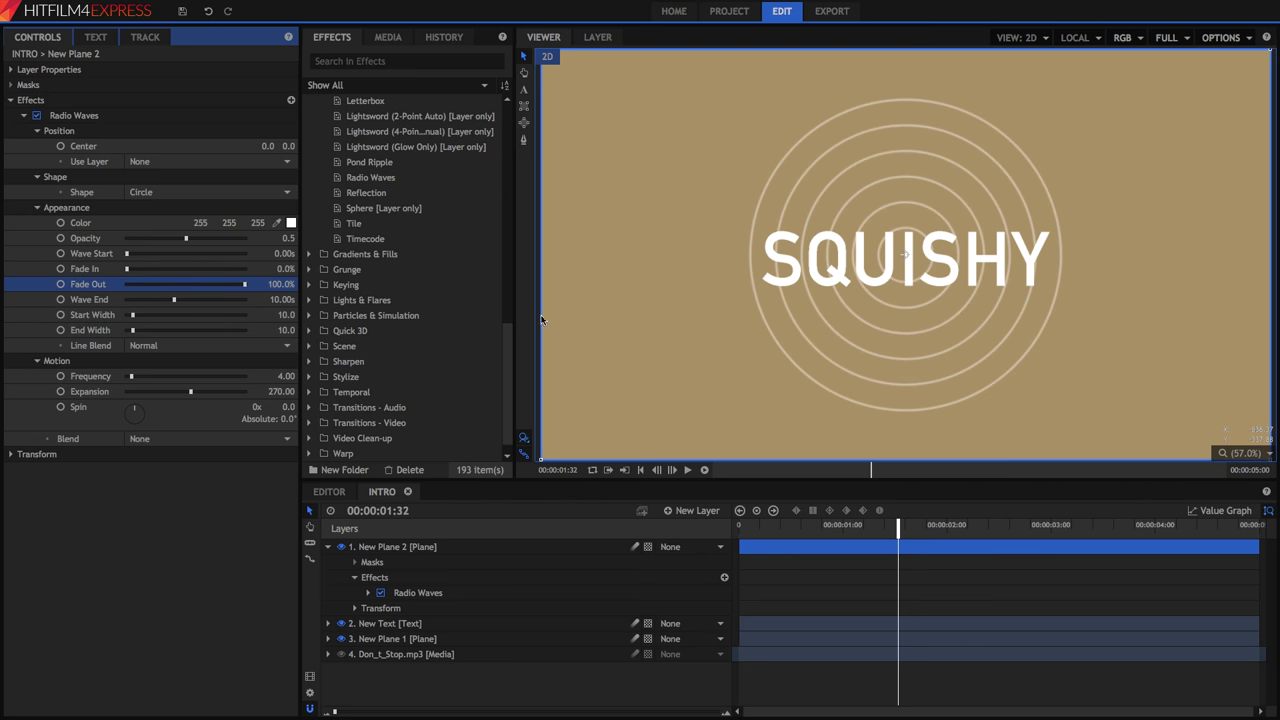
{"action": "left_click", "coordinate": [960, 469]}
{"action": "left_click_drag", "start_coordinate": [244, 284], "coordinate": [126, 284]}
{"action": "left_click_drag", "start_coordinate": [186, 238], "coordinate": [197, 240]}
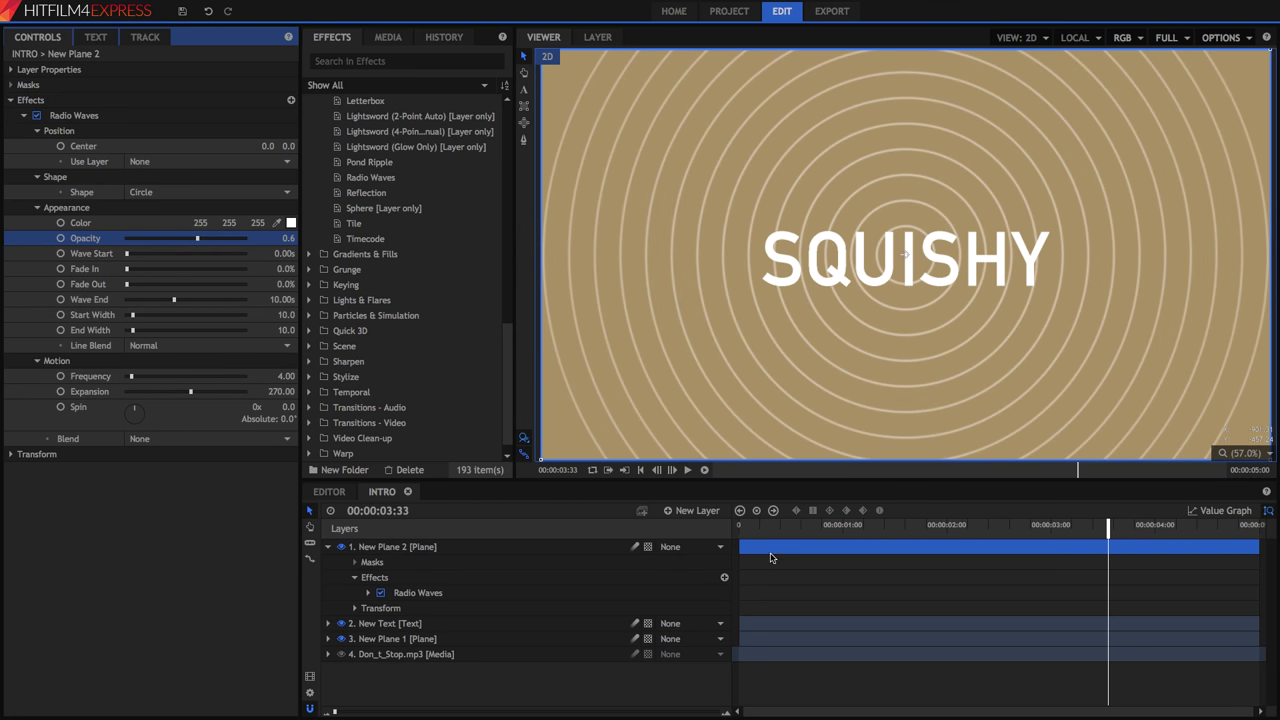
Step: Keep Line Blend at Normal and play the animation from near the start
{"action": "left_click", "coordinate": [752, 524]}
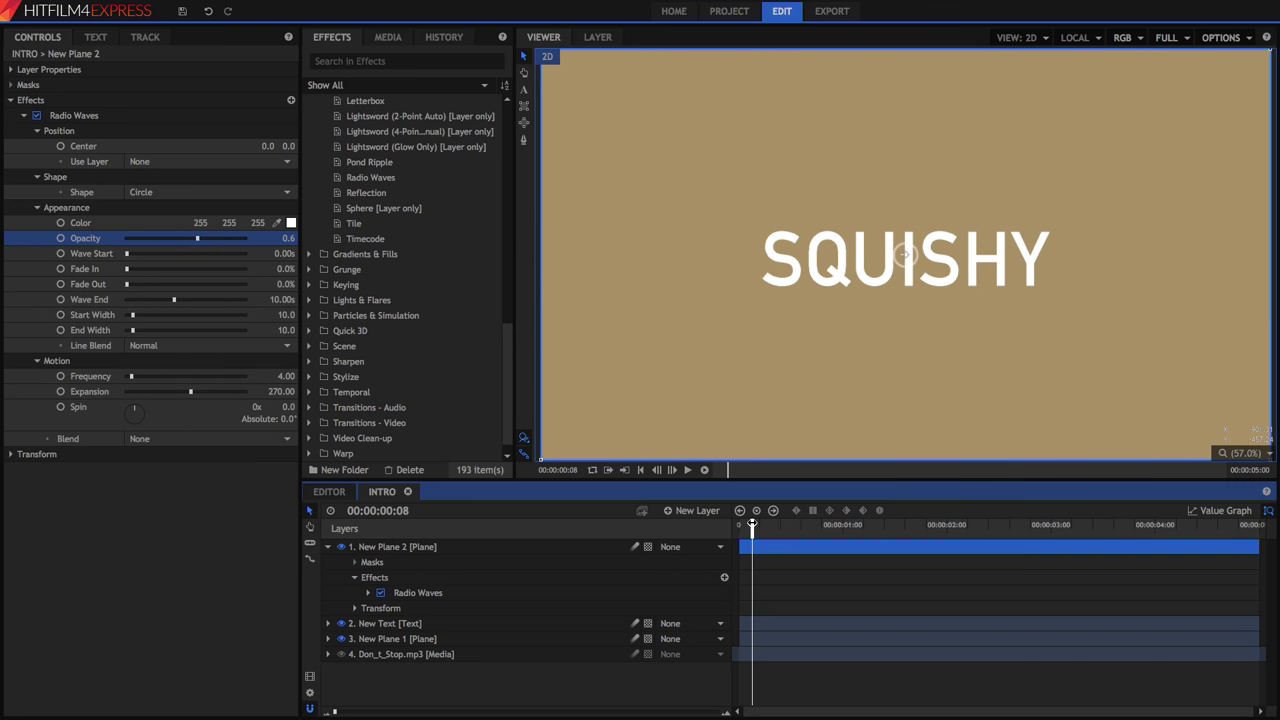
{"action": "left_click", "coordinate": [183, 345]}
{"action": "left_click", "coordinate": [181, 345]}
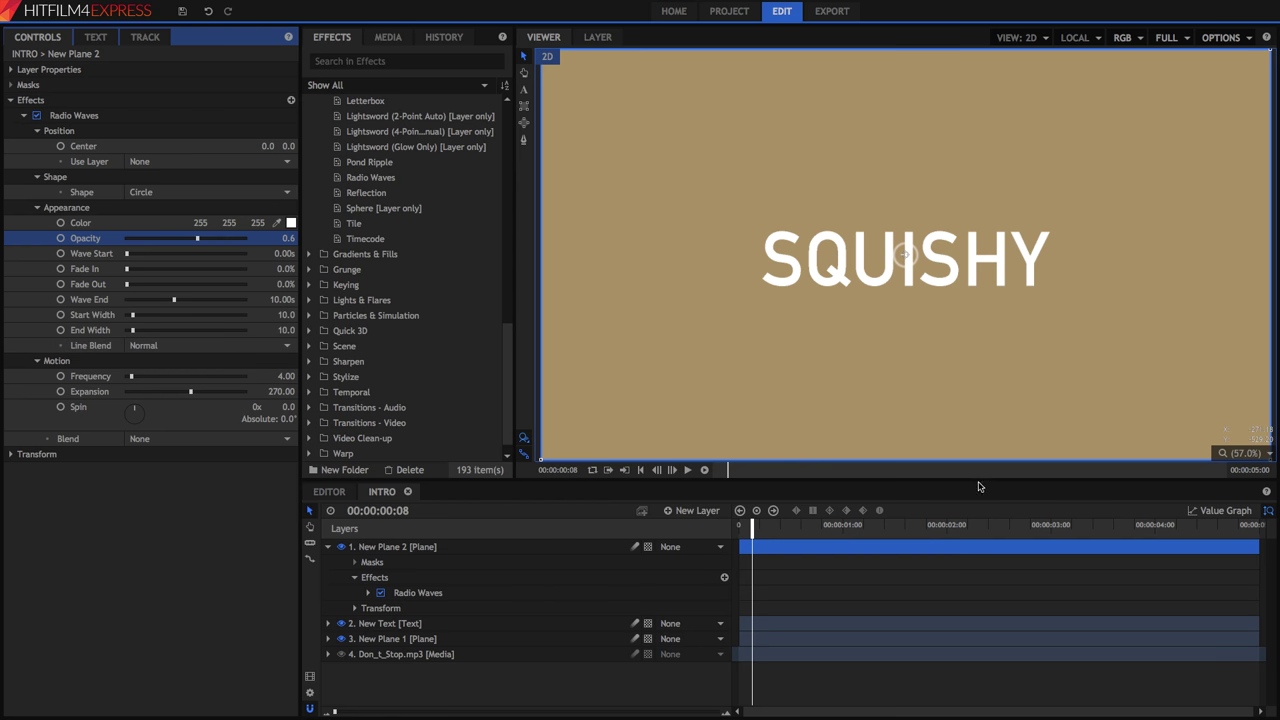
{"action": "key", "text": "space"}
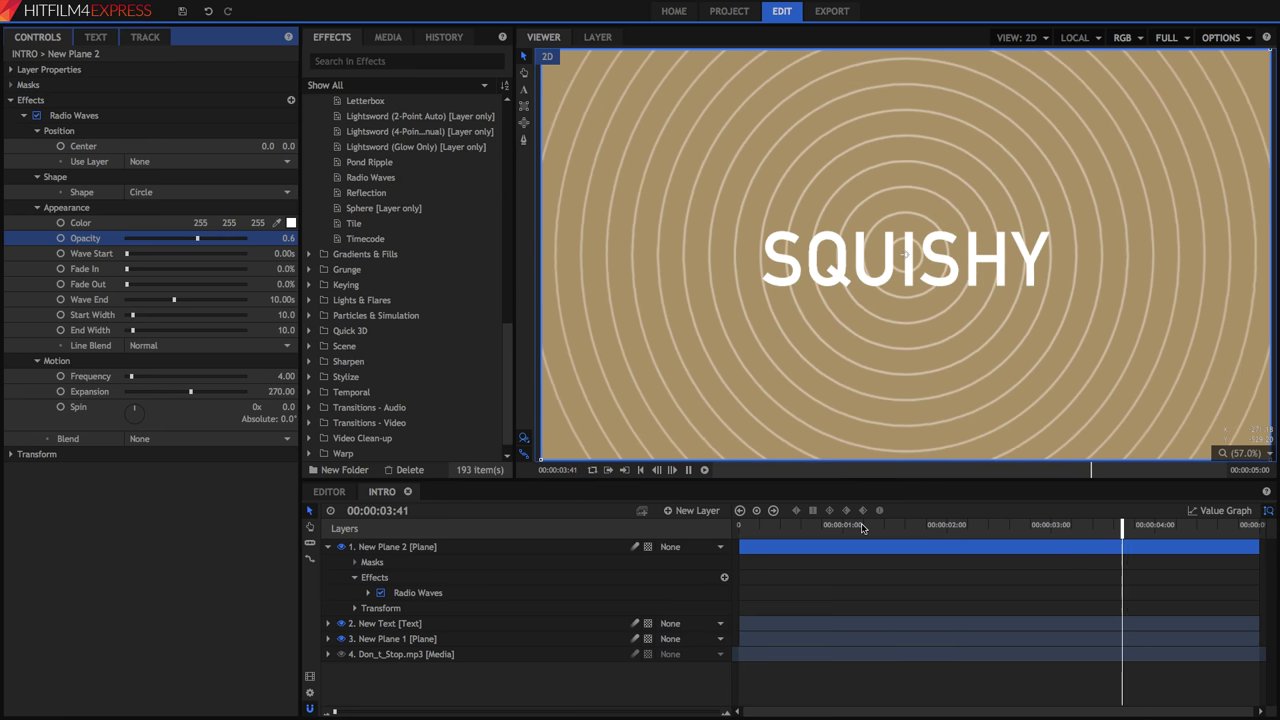
Step: Add a new Grade layer on top with the Grunge Shake effect, and preview it
{"action": "left_click", "coordinate": [311, 269]}
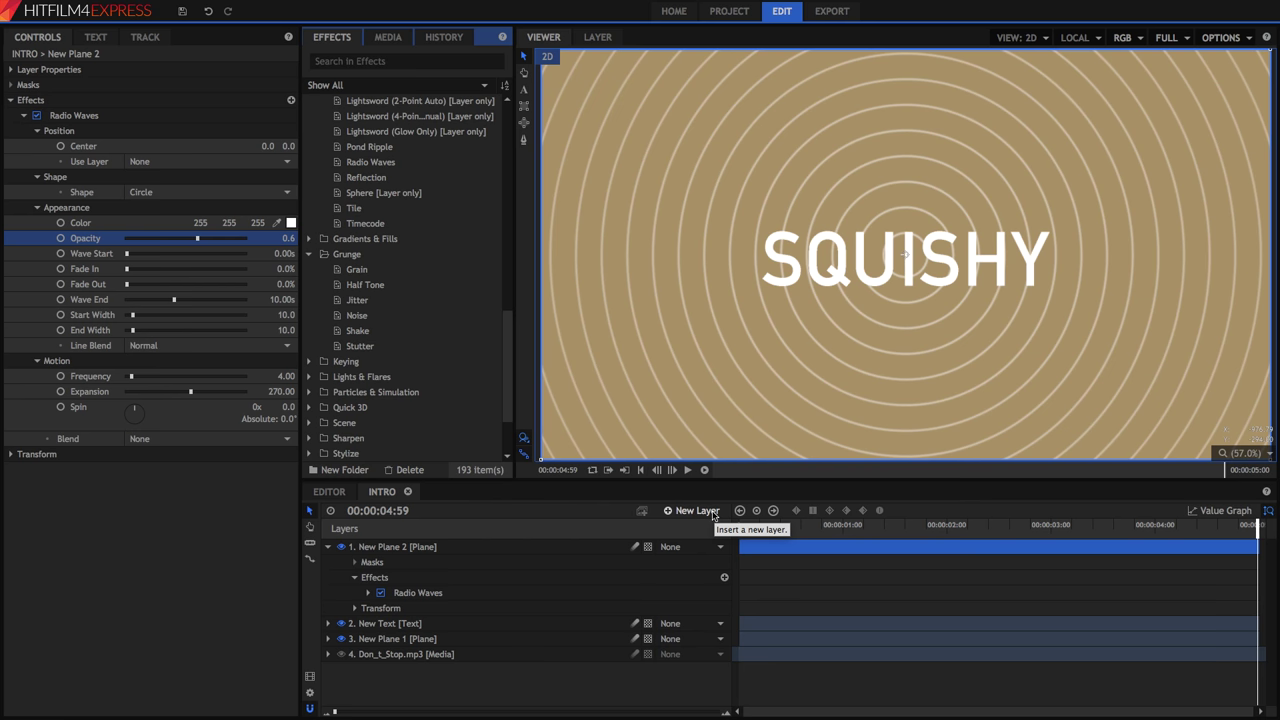
{"action": "left_click", "coordinate": [714, 516]}
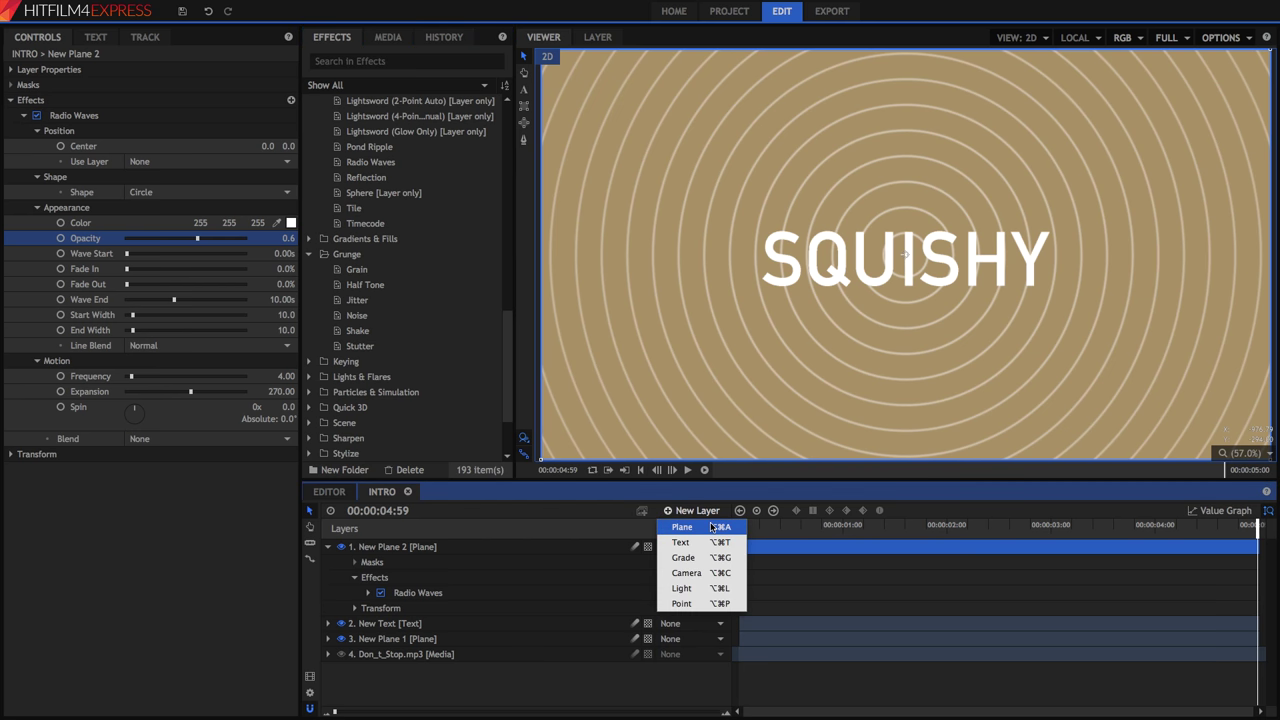
{"action": "left_click", "coordinate": [700, 557]}
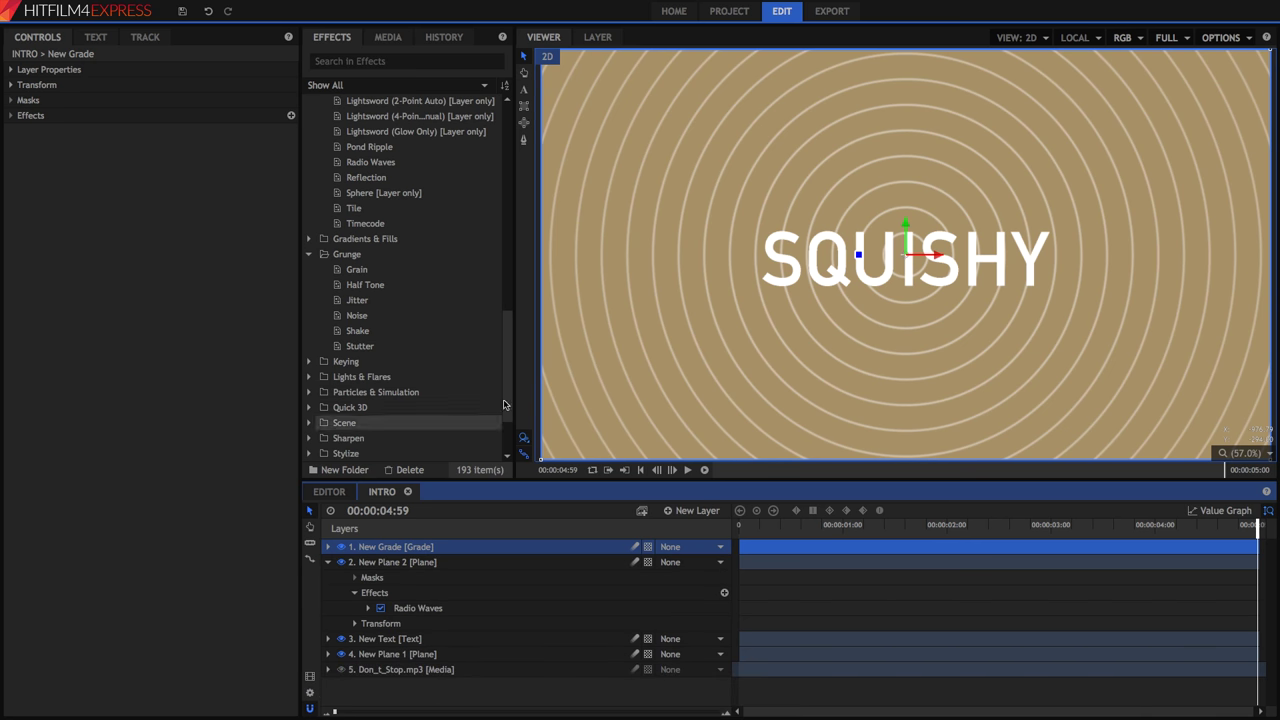
{"action": "left_click_drag", "start_coordinate": [405, 330], "coordinate": [394, 566]}
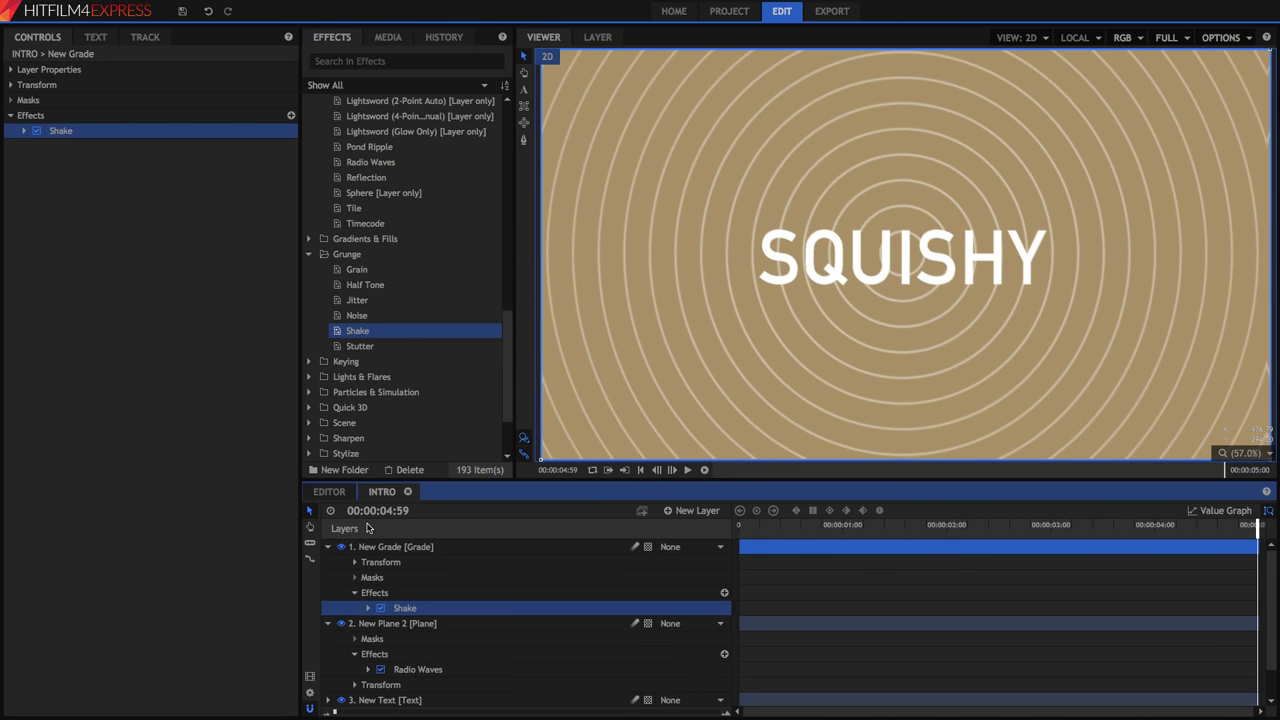
{"action": "left_click_drag", "start_coordinate": [751, 532], "coordinate": [672, 528]}
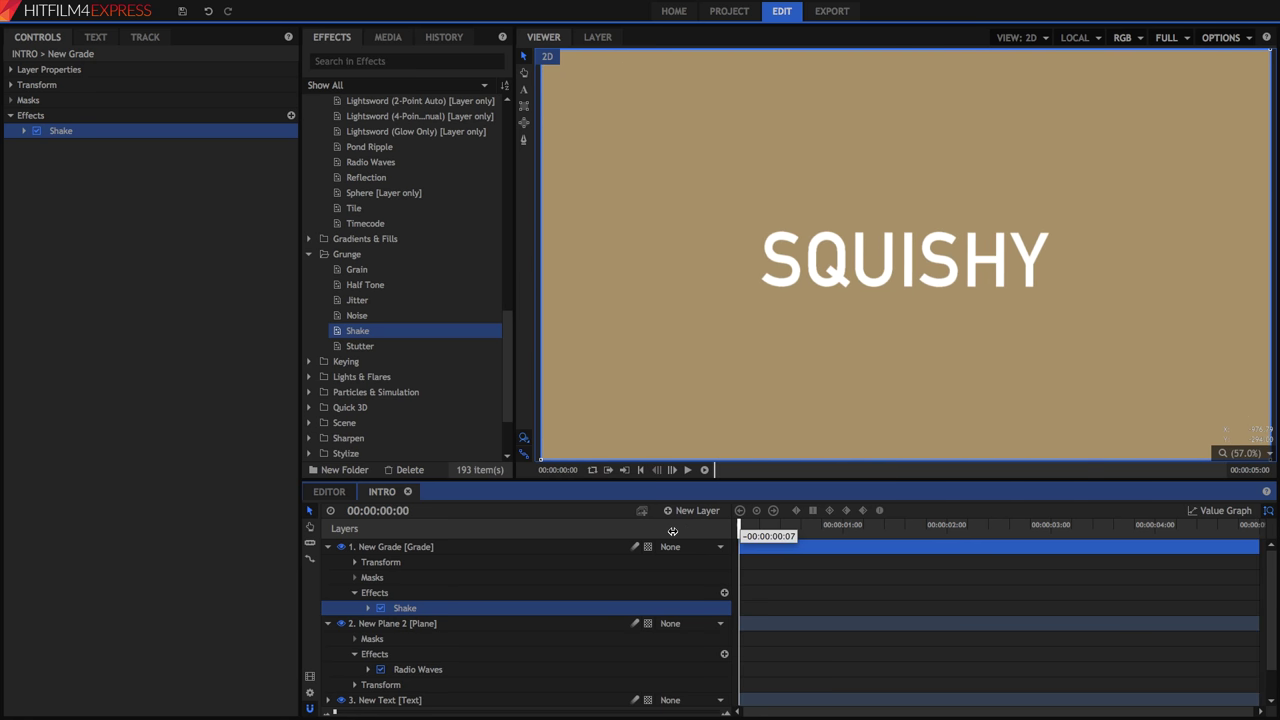
{"action": "key", "text": "space"}
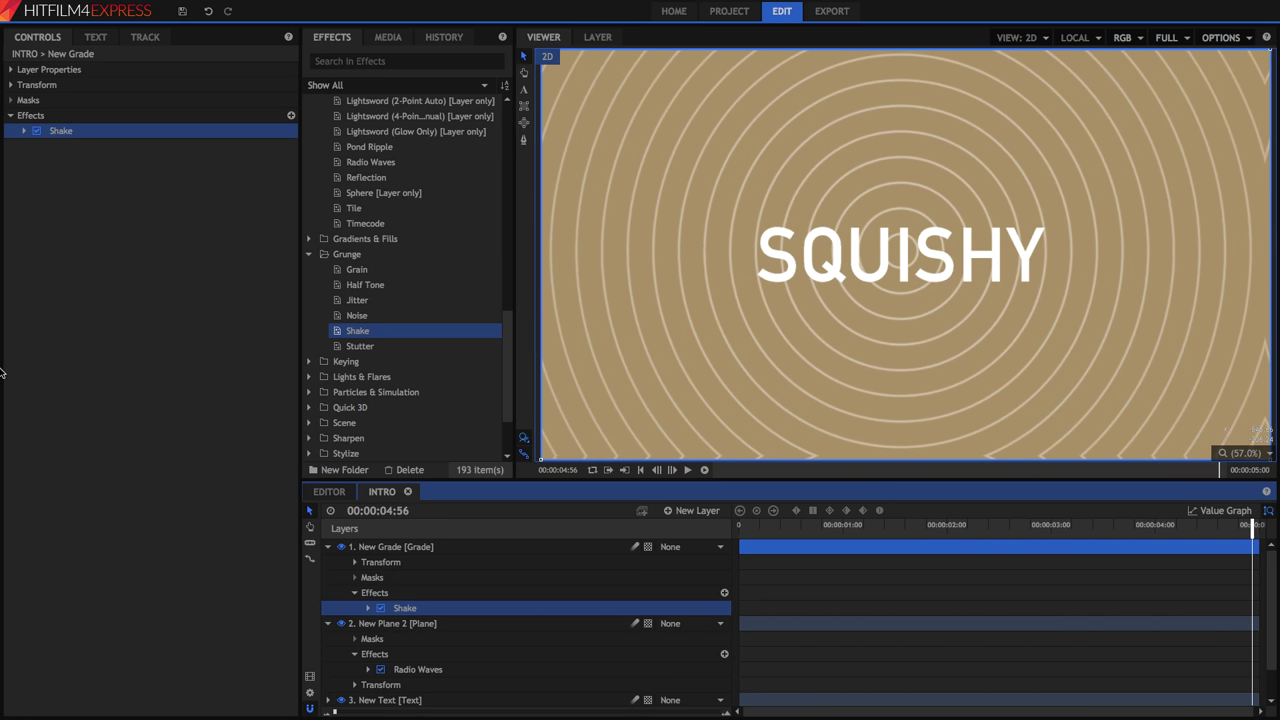
Step: Set the Shake effect's scale to 1.1
{"action": "left_click", "coordinate": [24, 131]}
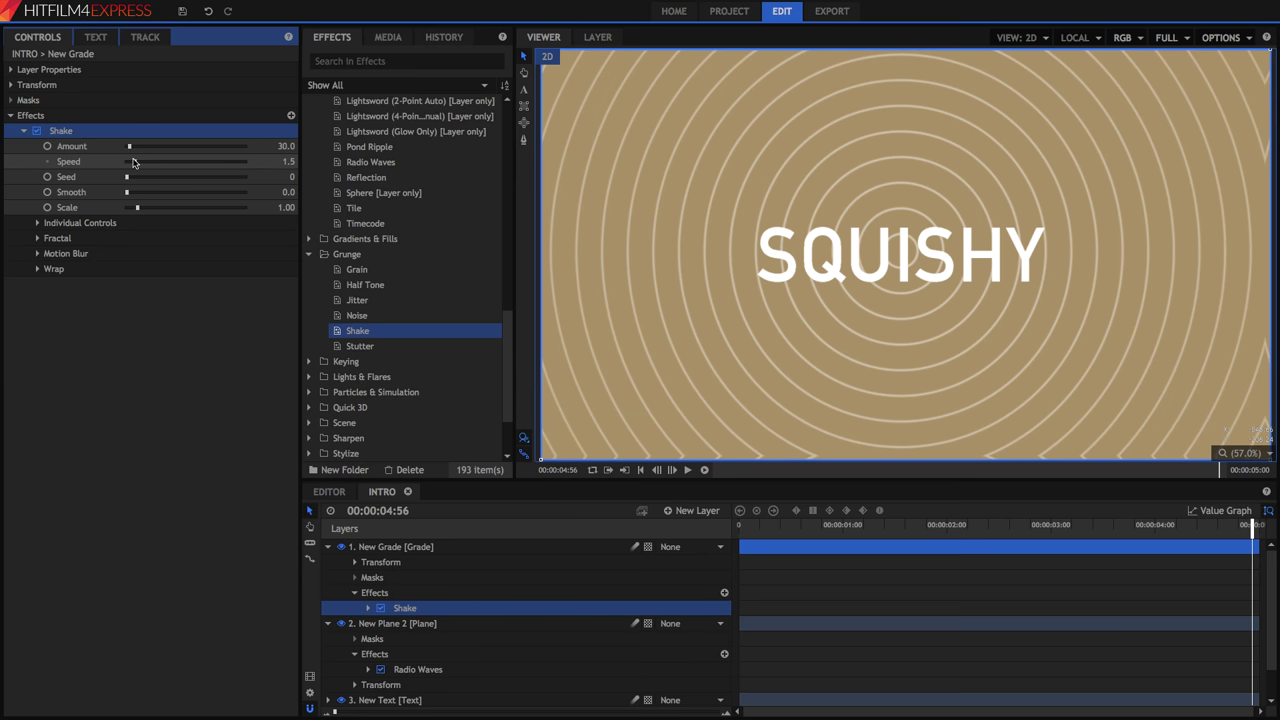
{"action": "left_click", "coordinate": [133, 147]}
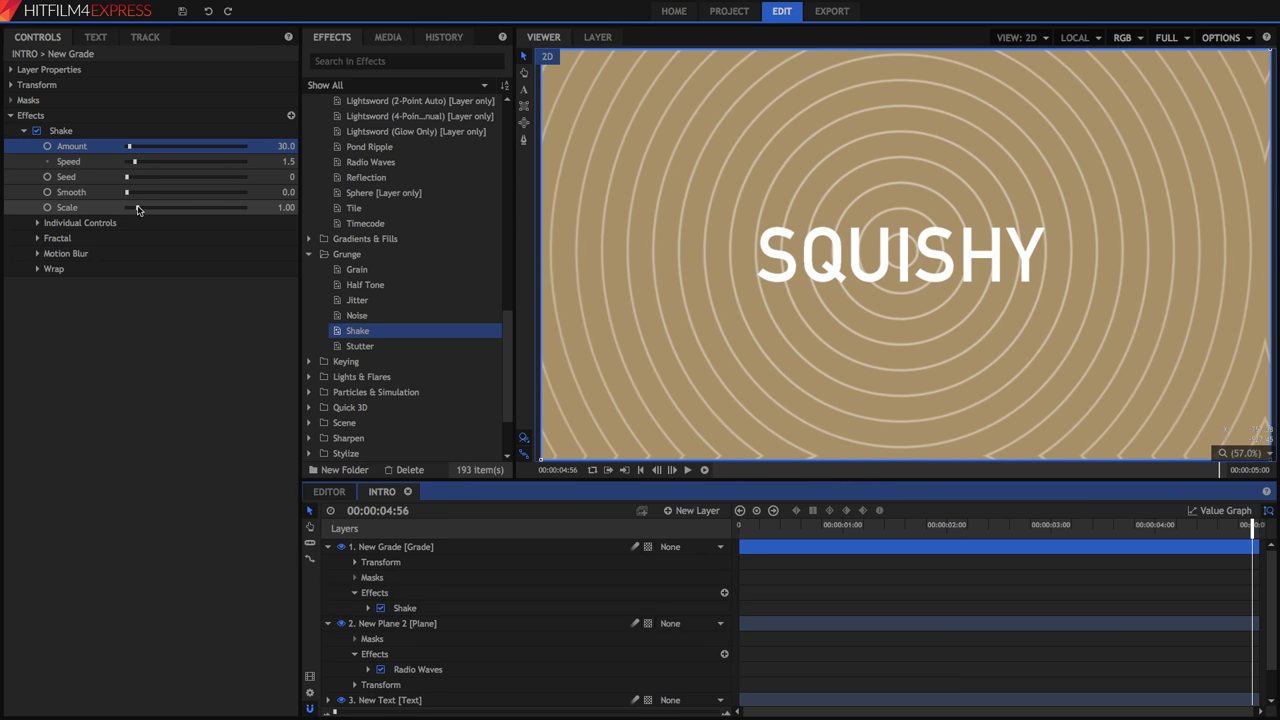
{"action": "left_click_drag", "start_coordinate": [138, 209], "coordinate": [140, 209]}
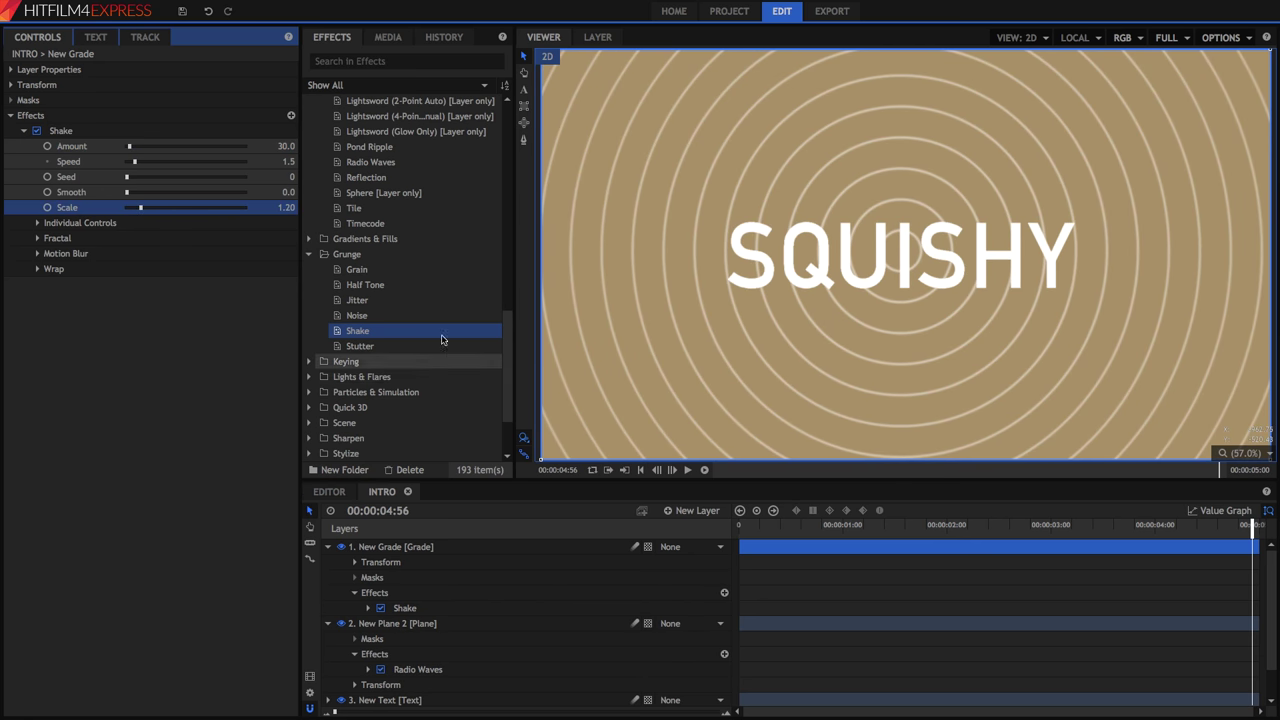
{"action": "left_click", "coordinate": [286, 207]}
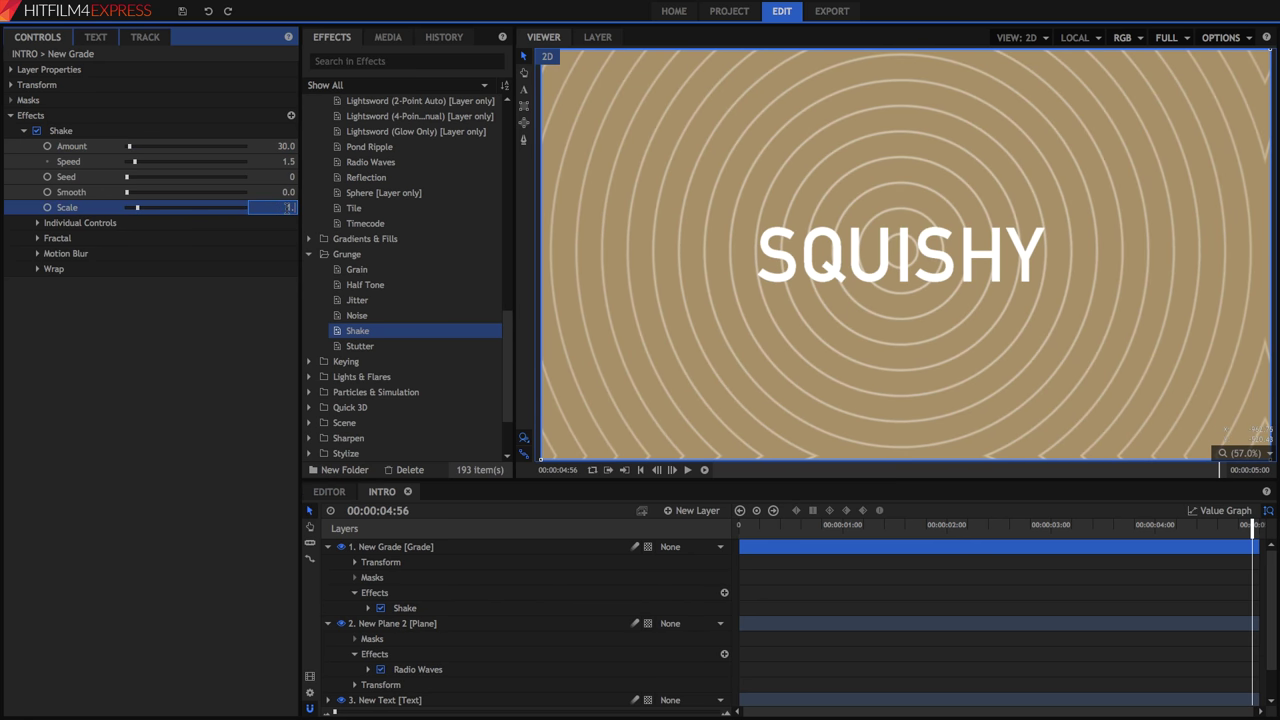
{"action": "type", "text": "1"}
{"action": "key", "text": "Return"}
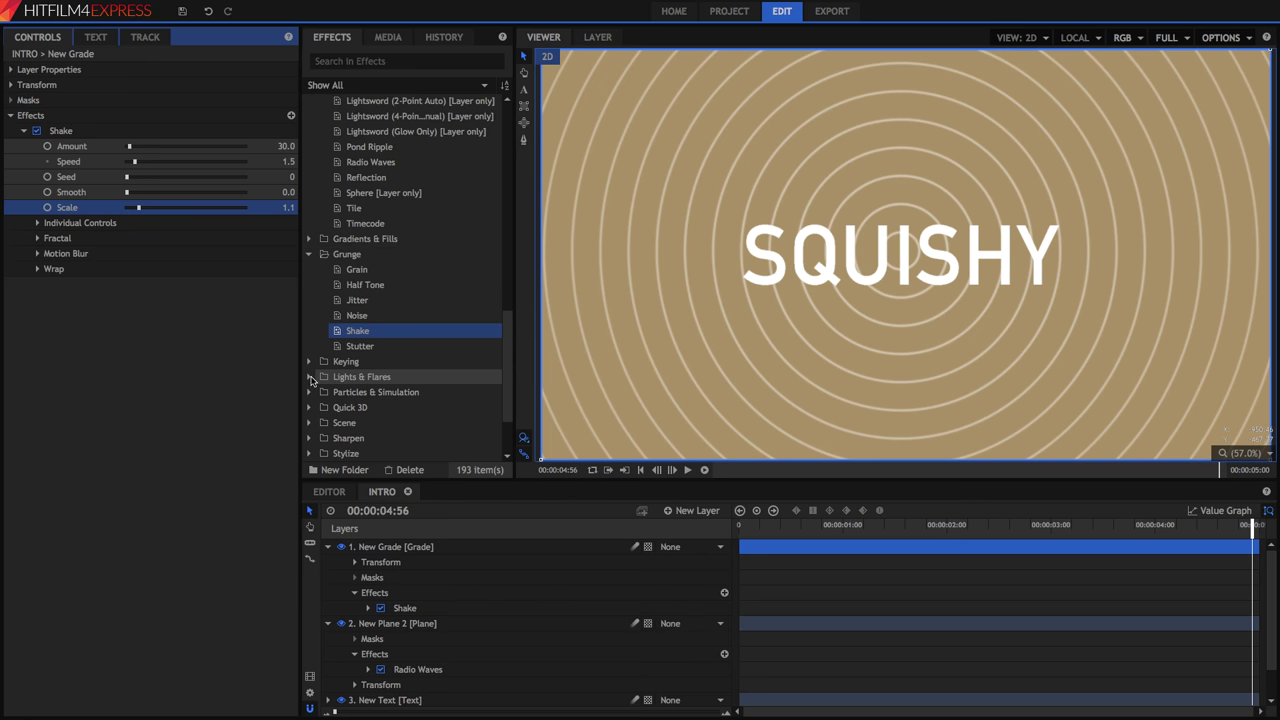
{"action": "left_click", "coordinate": [375, 625]}
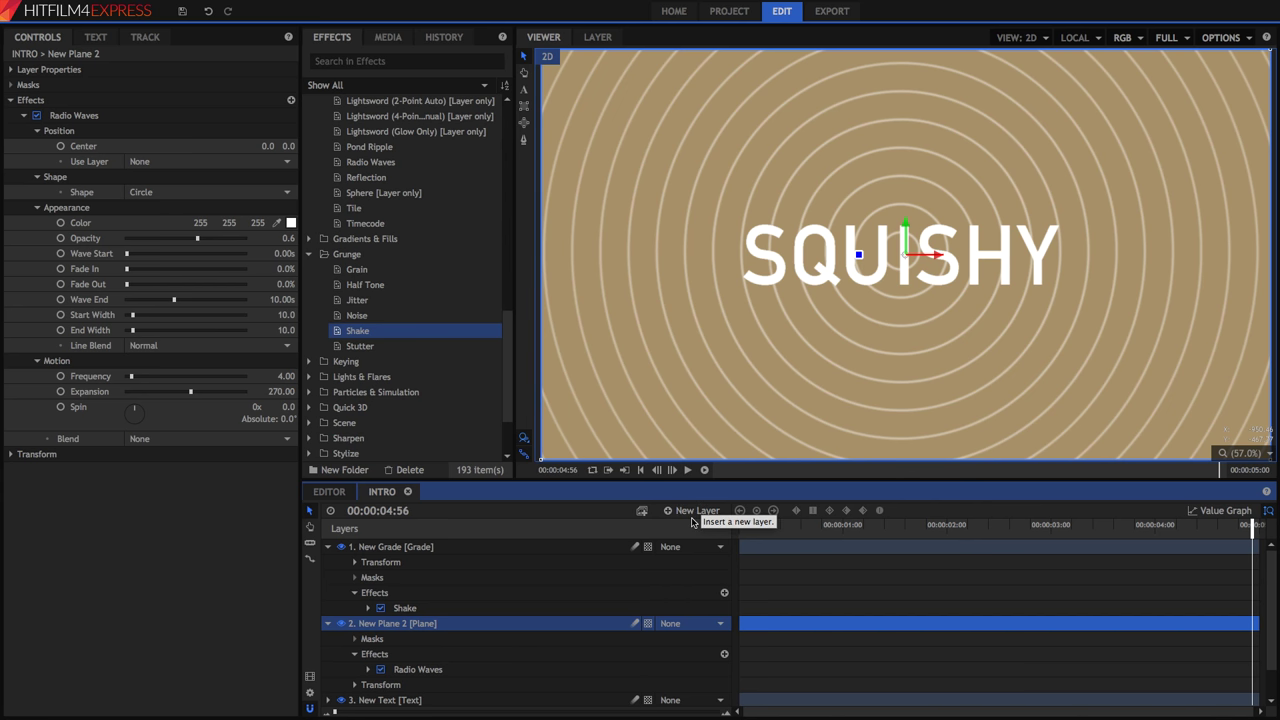
Step: Create New Plane 3 with Light Flares applied and move it below the grade layer
{"action": "left_click", "coordinate": [689, 519]}
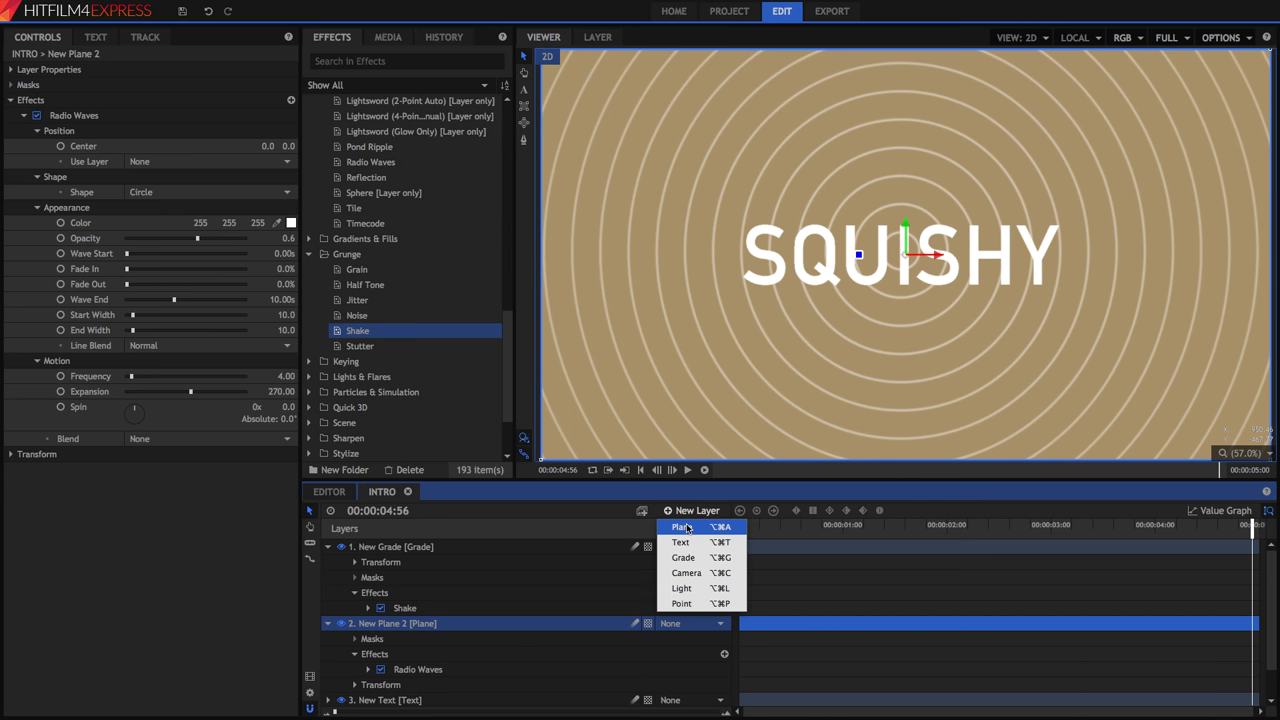
{"action": "left_click", "coordinate": [676, 527]}
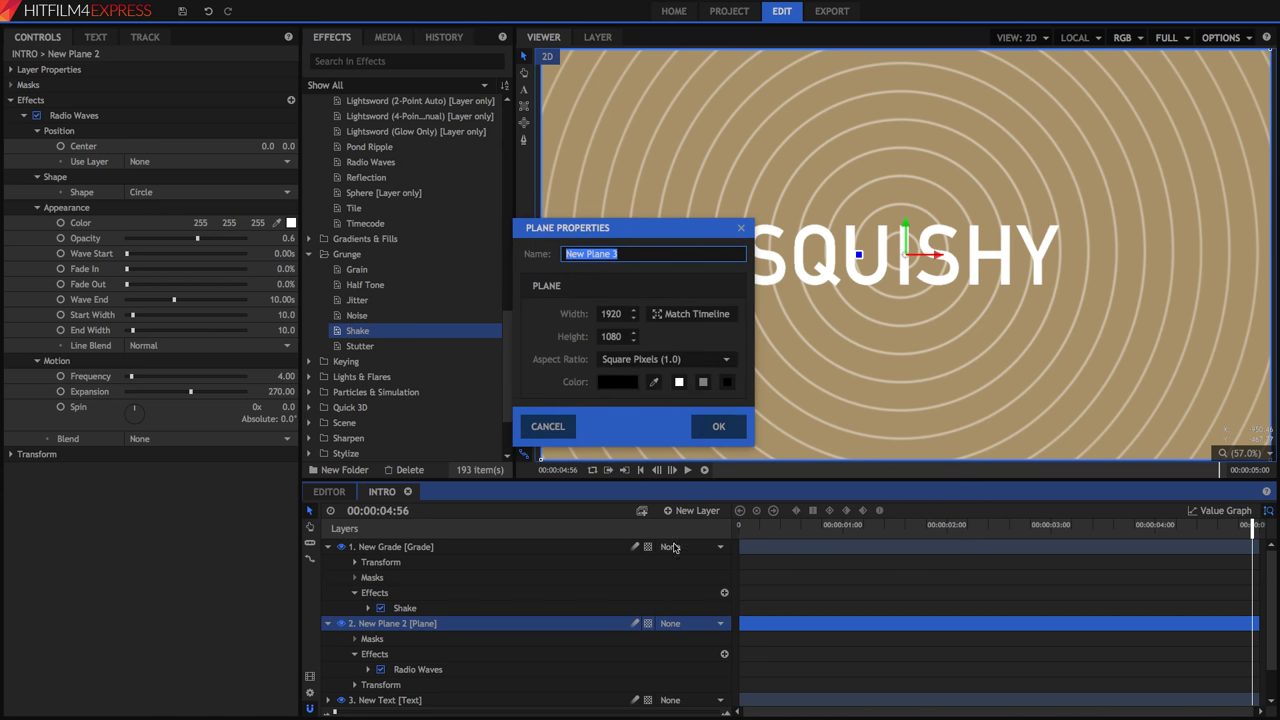
{"action": "left_click", "coordinate": [716, 426]}
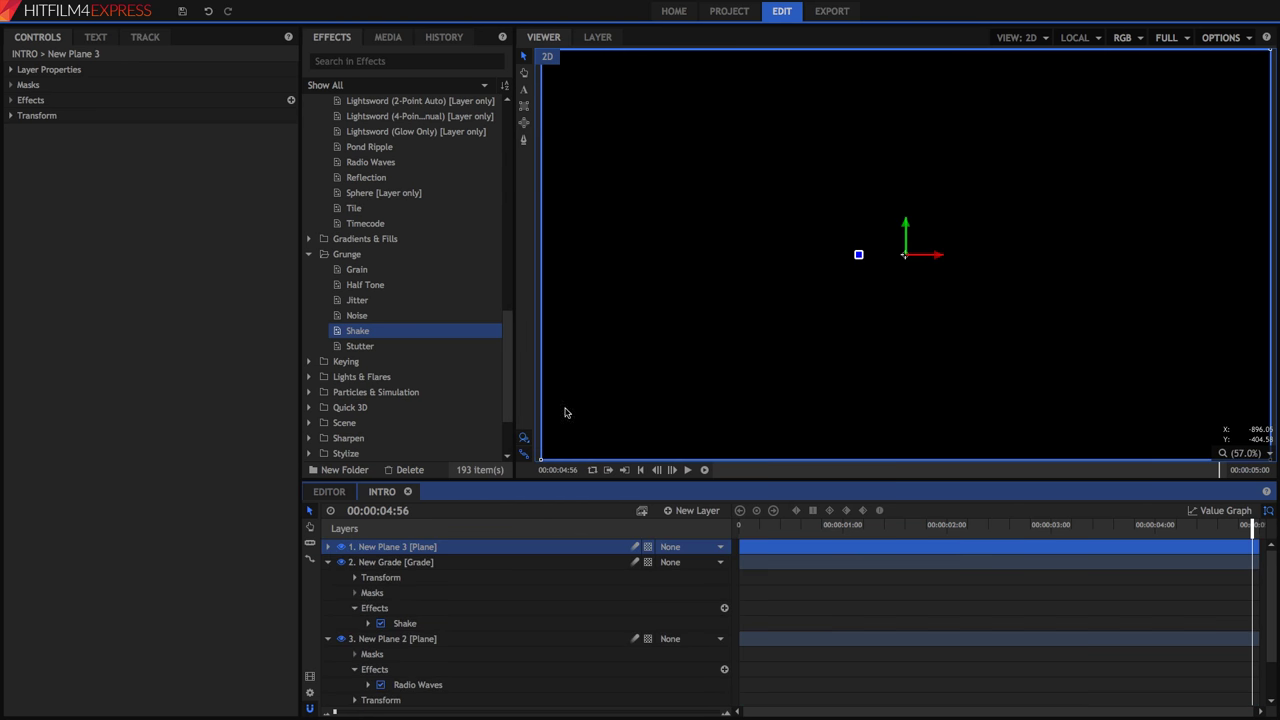
{"action": "left_click", "coordinate": [314, 379]}
{"action": "scroll", "coordinate": [340, 370], "scroll_direction": "down", "scroll_amount": 2}
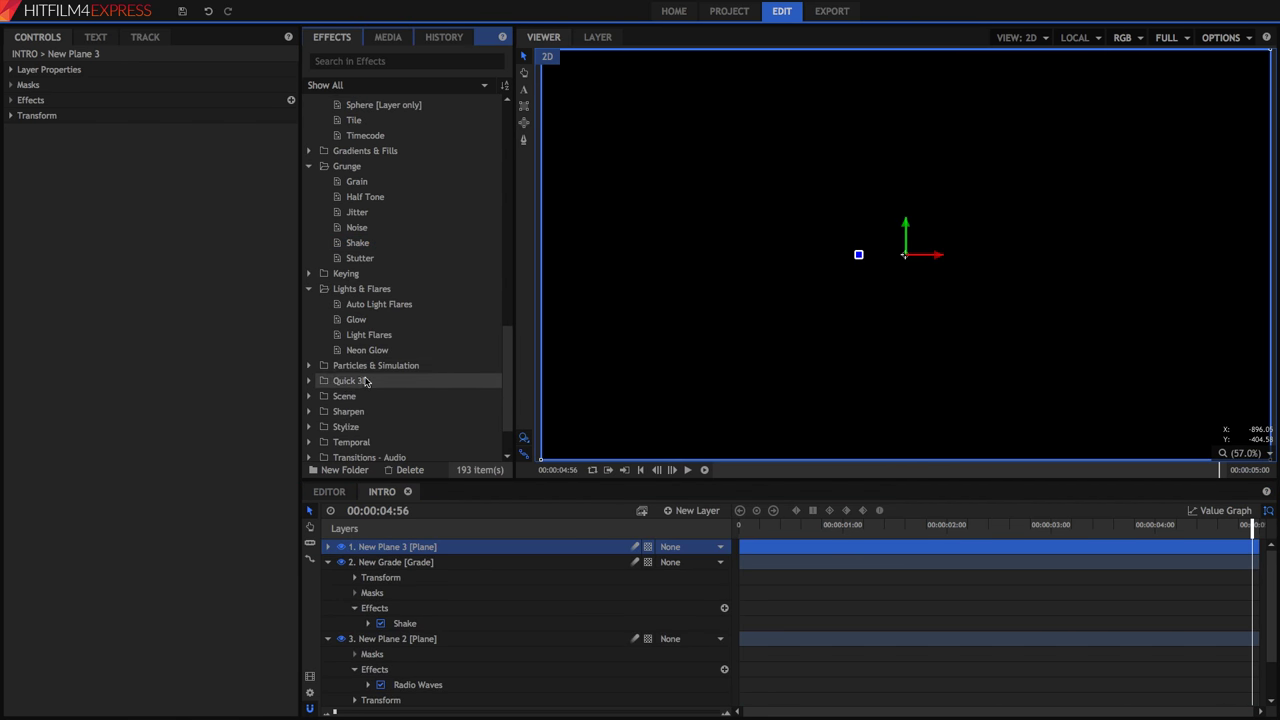
{"action": "left_click_drag", "start_coordinate": [383, 457], "coordinate": [385, 545]}
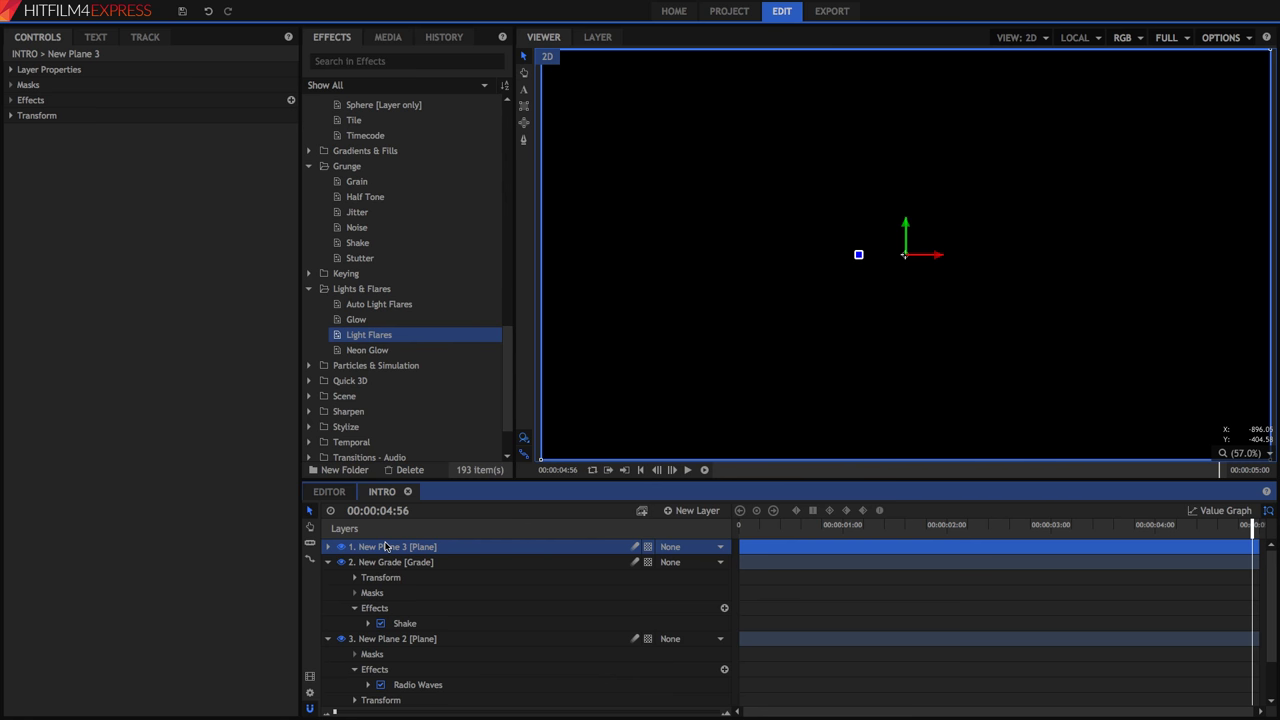
{"action": "left_click_drag", "start_coordinate": [385, 545], "coordinate": [386, 547]}
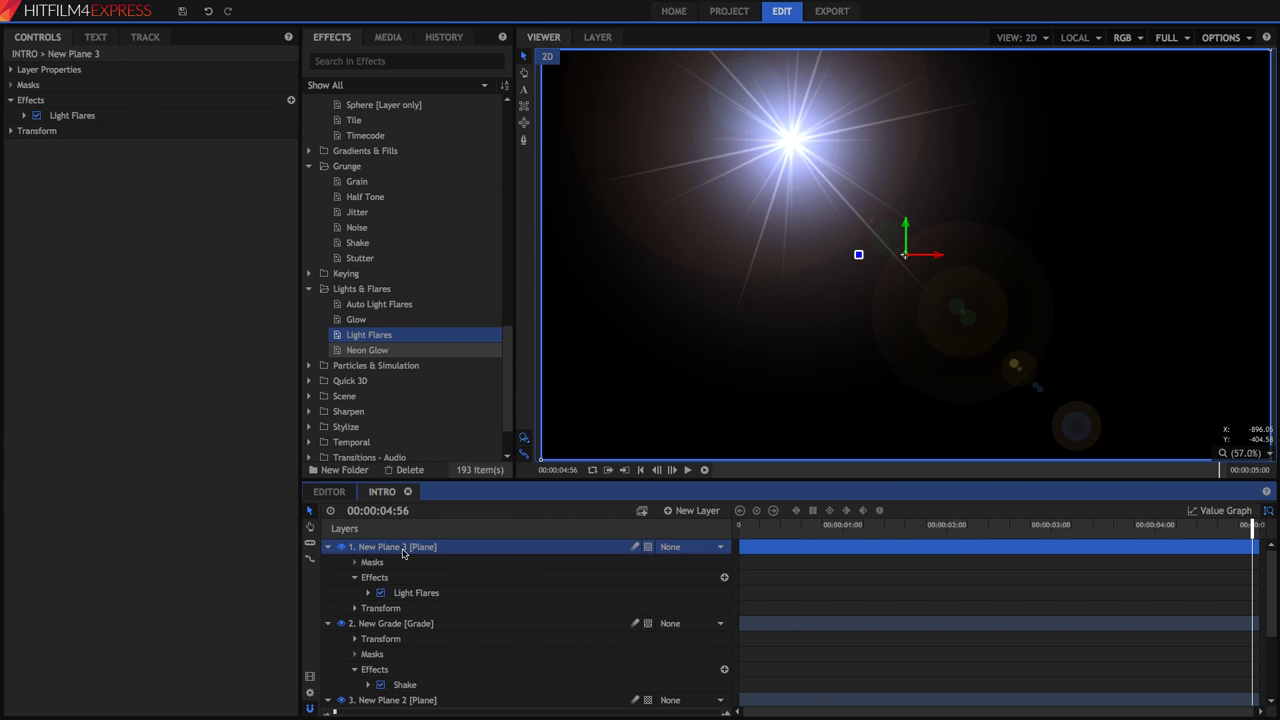
{"action": "left_click_drag", "start_coordinate": [388, 548], "coordinate": [355, 687]}
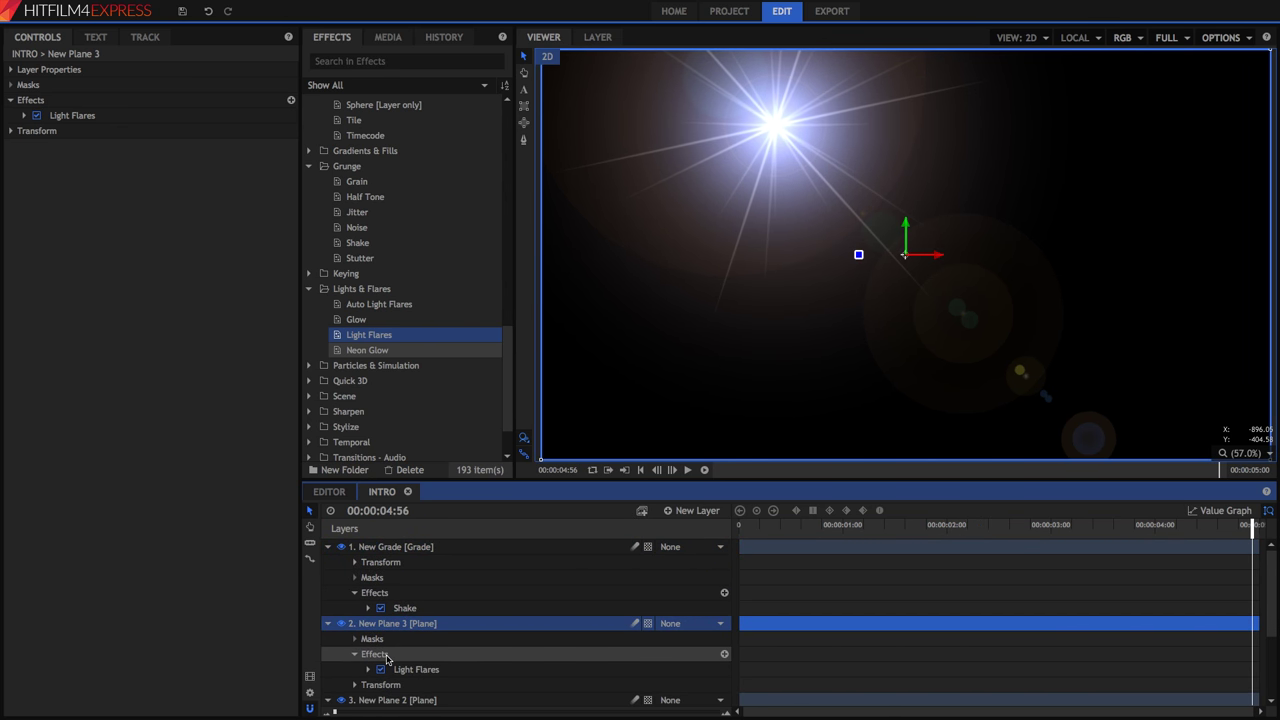
Step: Set the flare plane's blend mode to Screen
{"action": "left_click", "coordinate": [30, 69]}
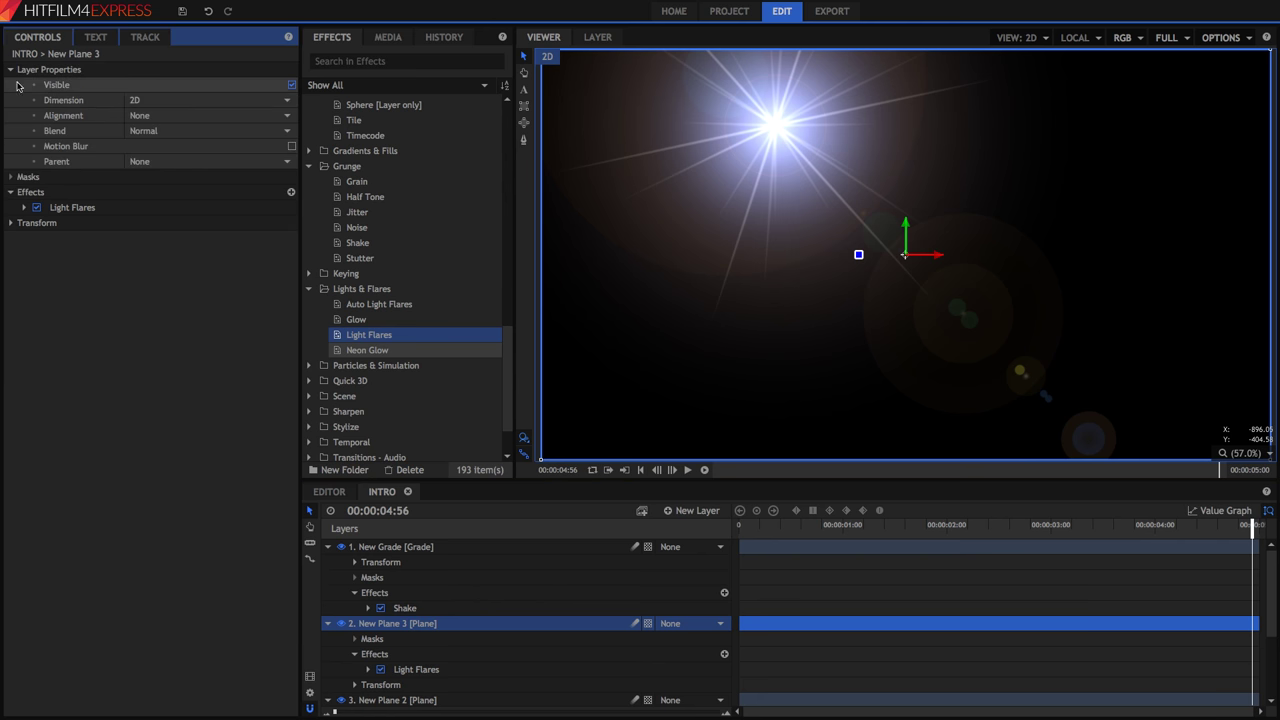
{"action": "left_click", "coordinate": [166, 132]}
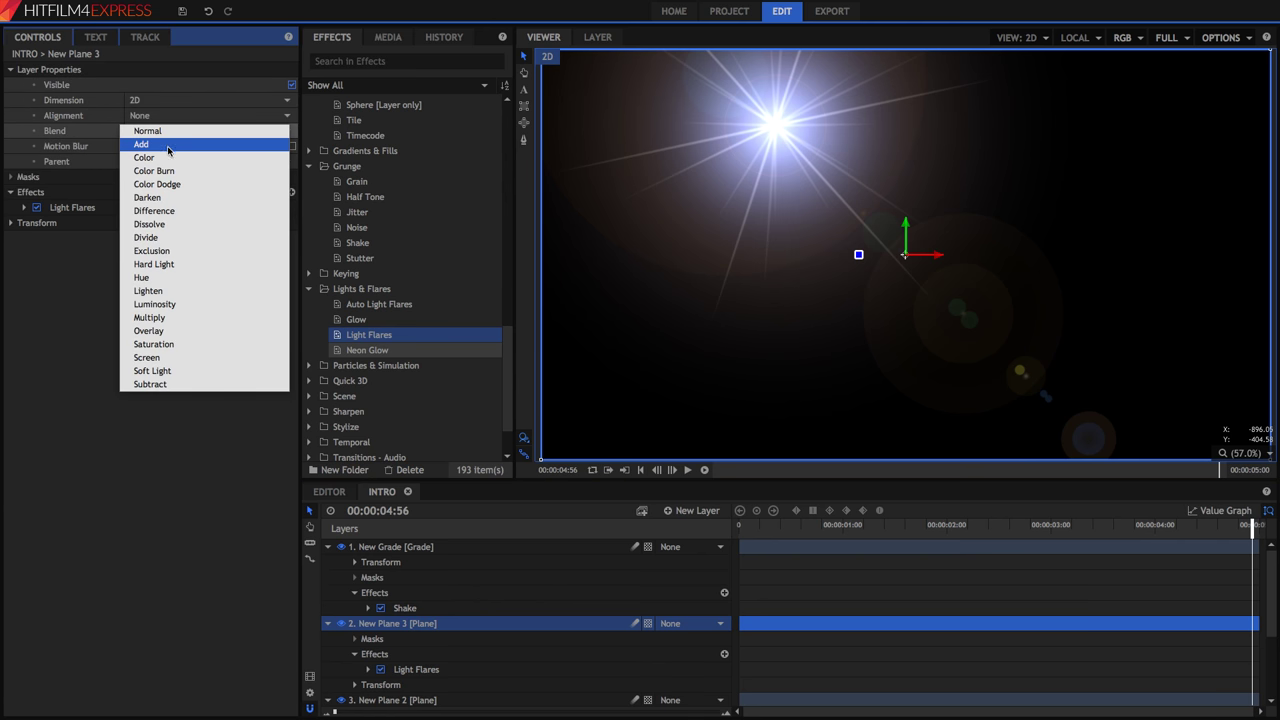
{"action": "left_click", "coordinate": [168, 359]}
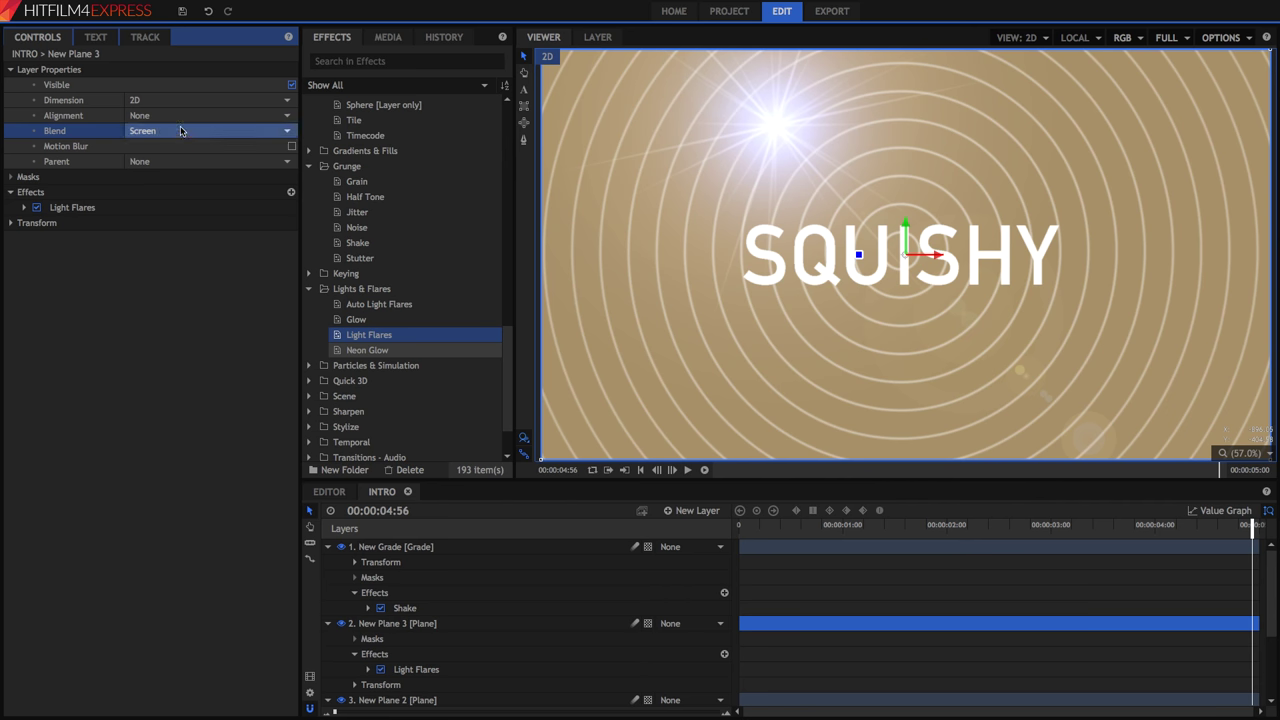
Step: Use the Digital Blocks flare type and place its hotspot above SQUISHY, then preview
{"action": "left_click", "coordinate": [22, 208]}
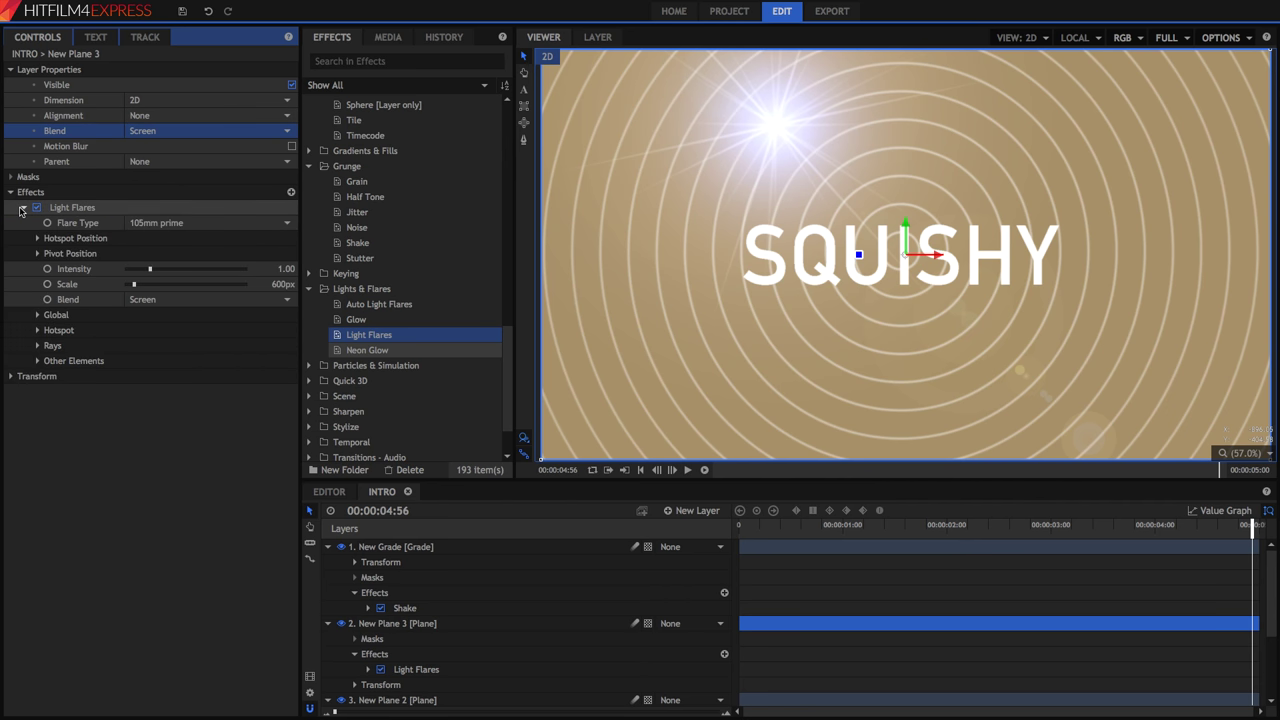
{"action": "left_click", "coordinate": [160, 222]}
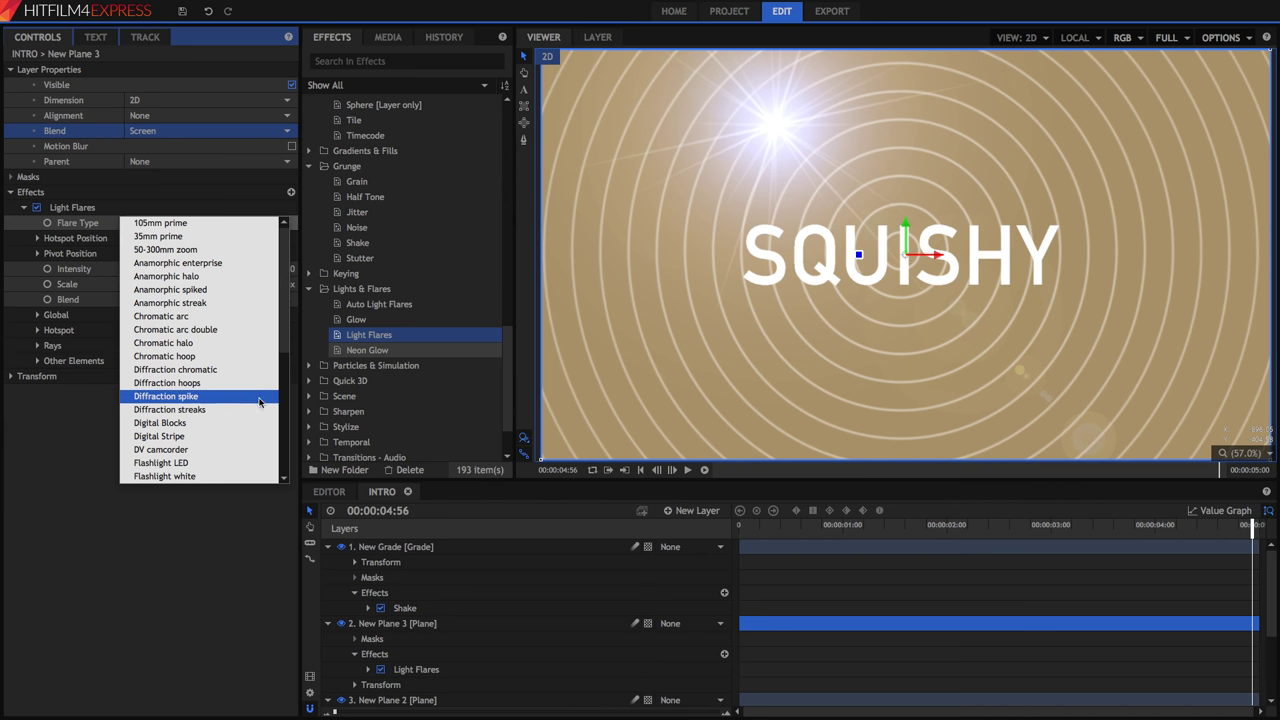
{"action": "left_click", "coordinate": [195, 422]}
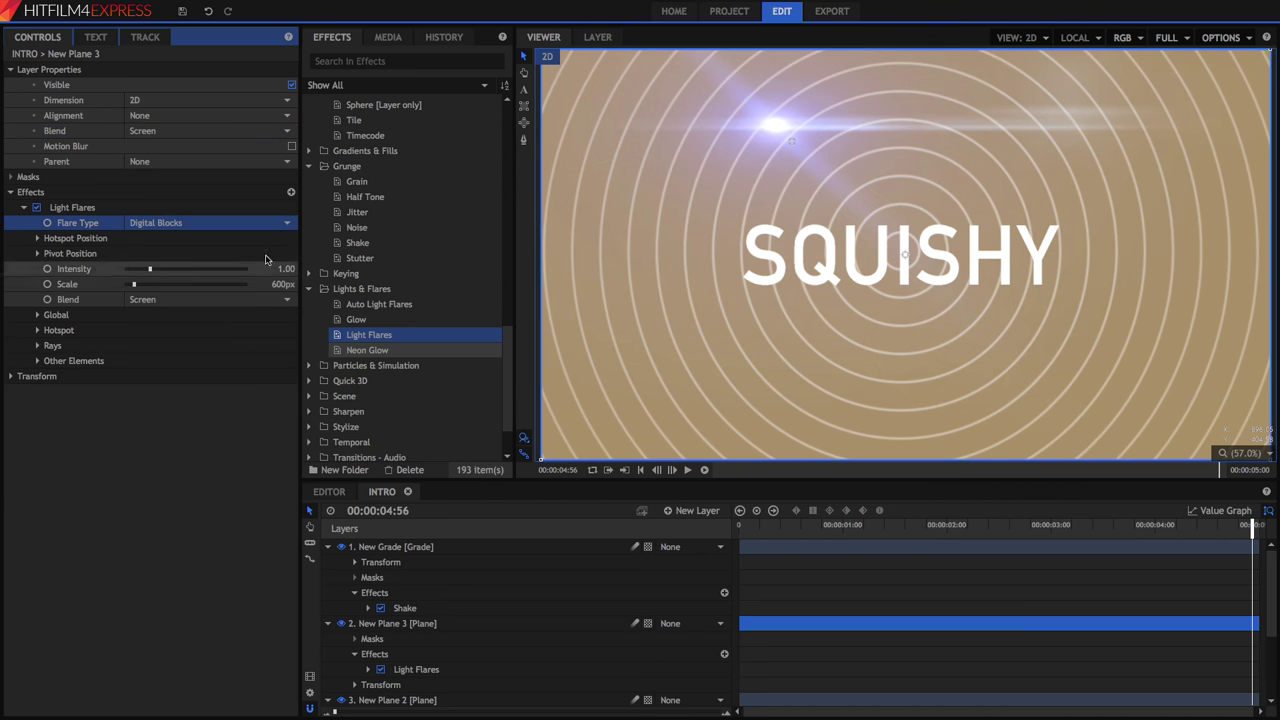
{"action": "left_click_drag", "start_coordinate": [790, 142], "coordinate": [780, 234]}
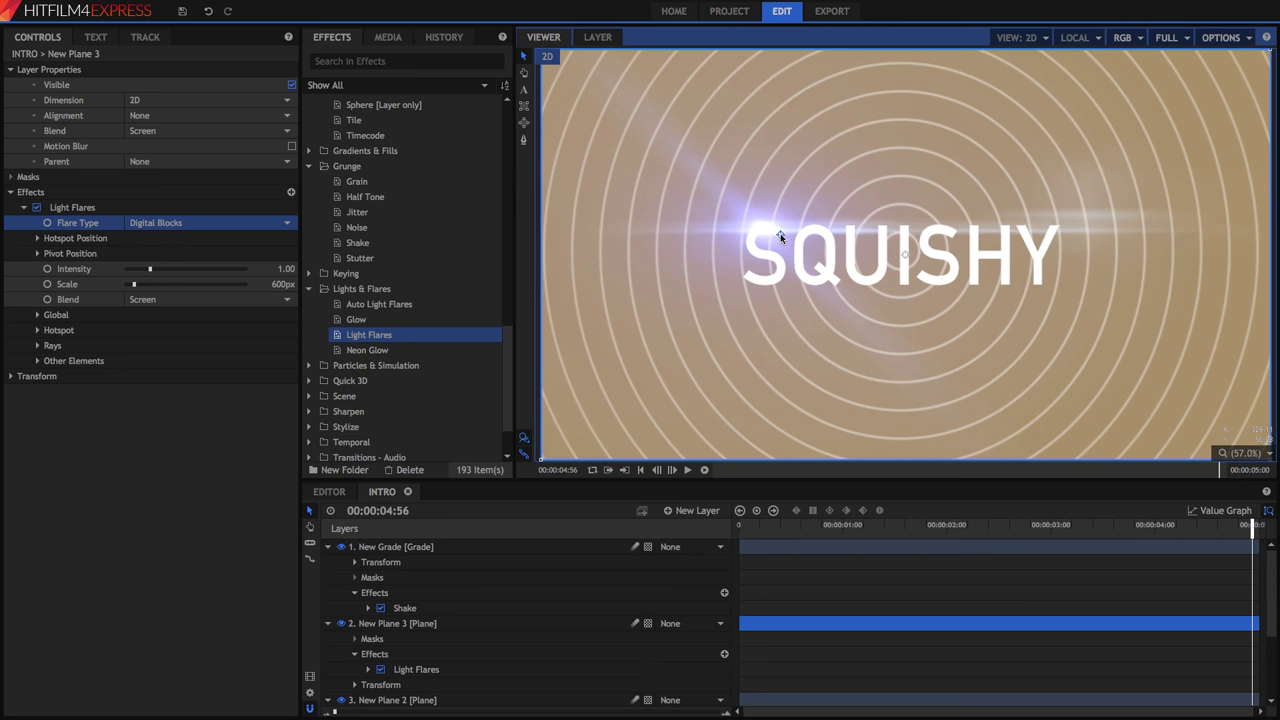
{"action": "left_click_drag", "start_coordinate": [780, 233], "coordinate": [909, 231]}
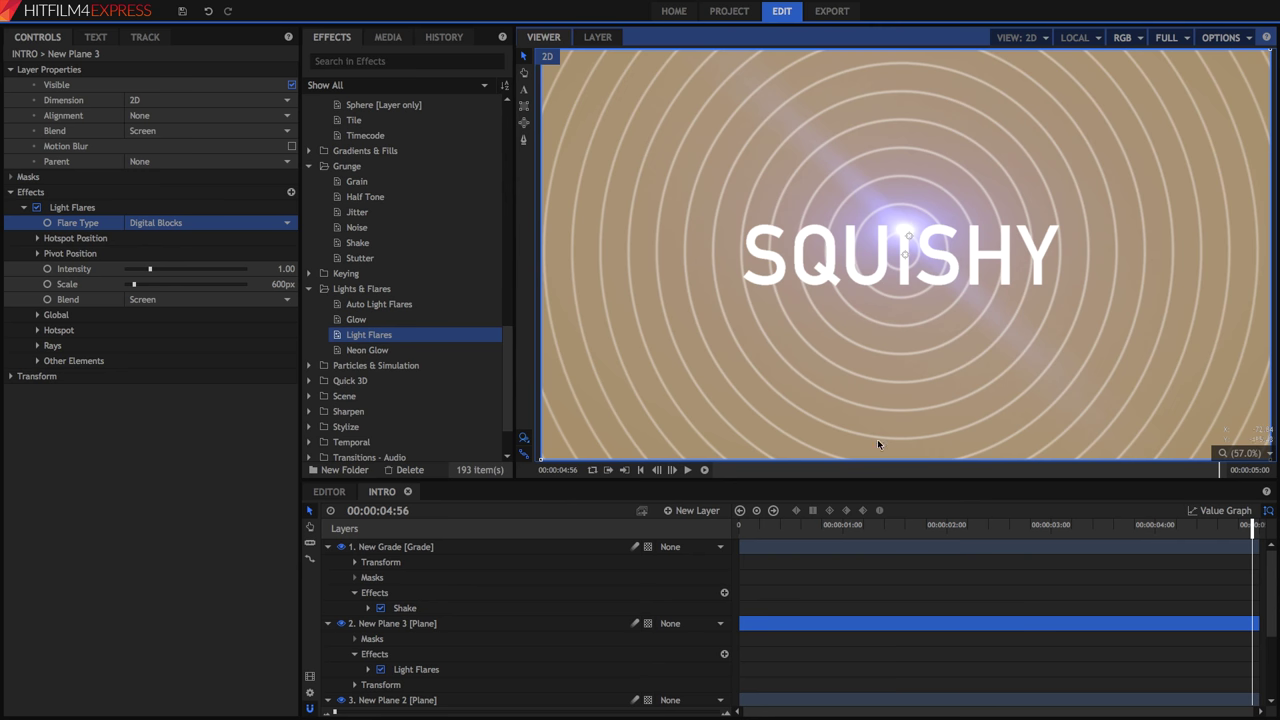
{"action": "key", "text": "space"}
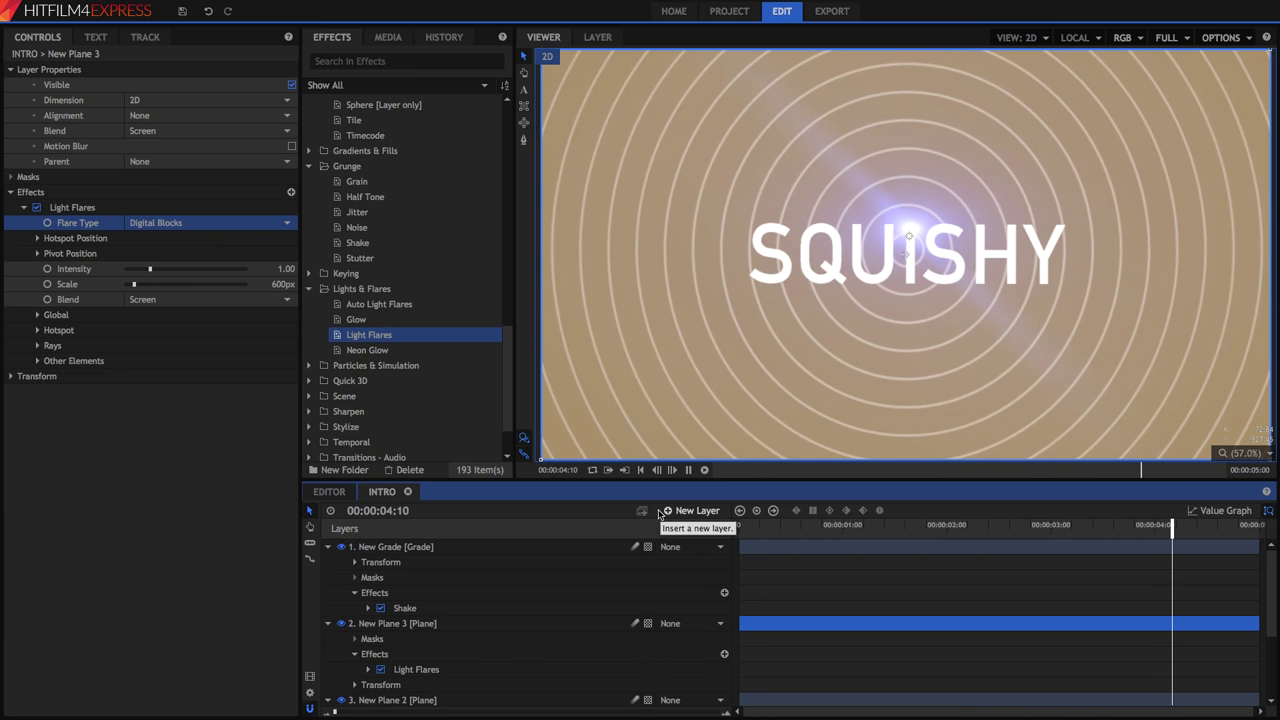
Step: Rename the top three layers to Shake, Flare and Waves
{"action": "left_click", "coordinate": [377, 548]}
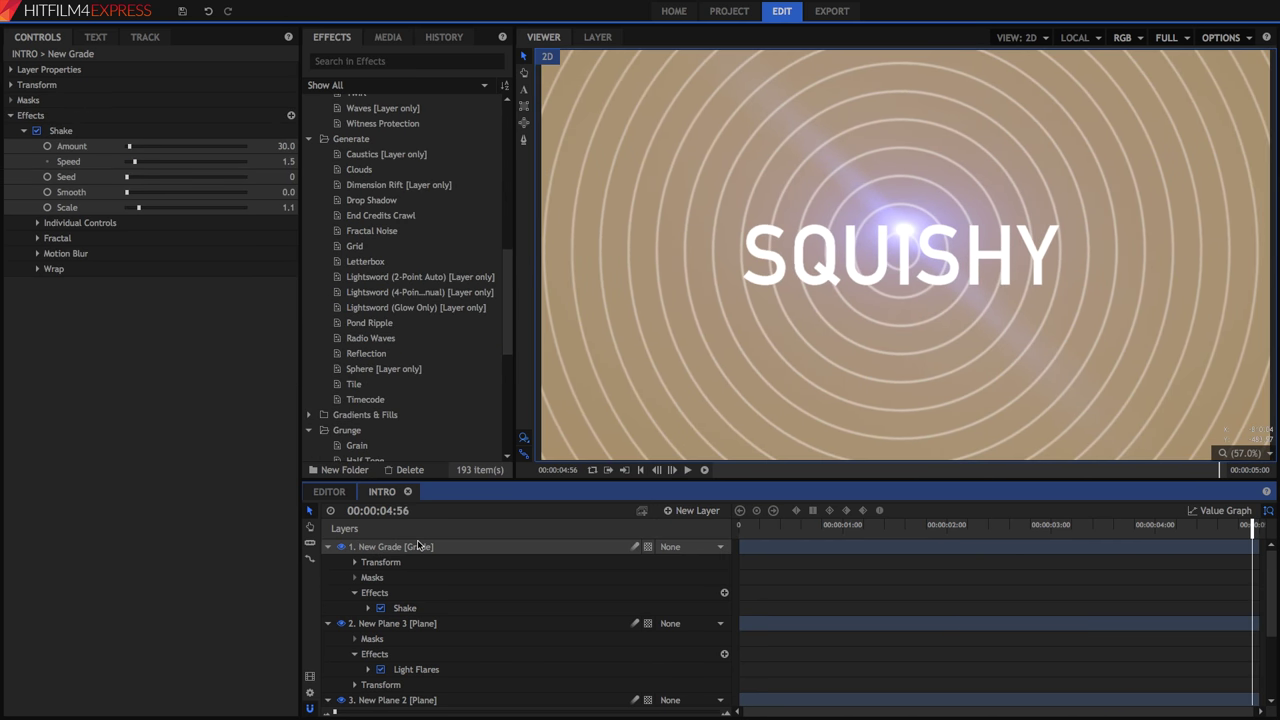
{"action": "right_click", "coordinate": [418, 546]}
{"action": "left_click", "coordinate": [437, 532]}
{"action": "type", "text": "Shake"}
{"action": "key", "text": "Tab"}
{"action": "type", "text": "Flare"}
{"action": "key", "text": "Tab"}
{"action": "type", "text": "W"}
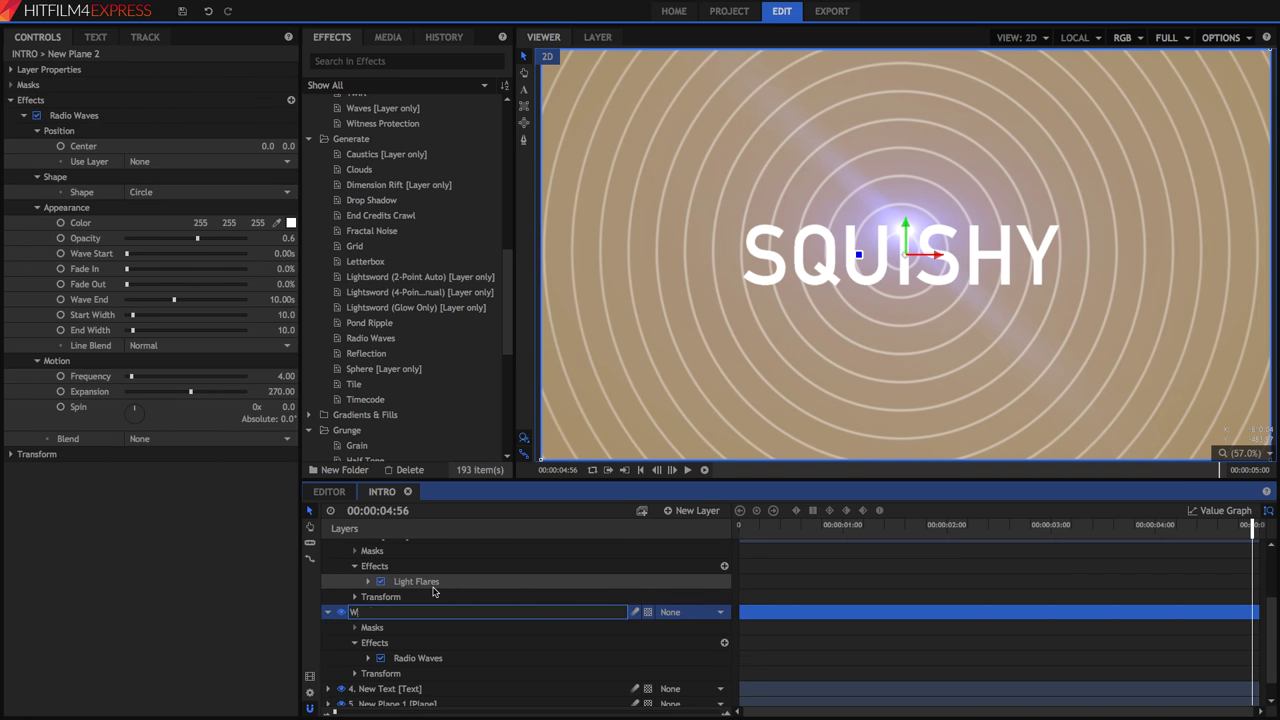
{"action": "type", "text": "aves"}
Step: Rename the bottom plane to Background and collapse the Shake layer
{"action": "right_click", "coordinate": [414, 686]}
{"action": "left_click", "coordinate": [440, 654]}
{"action": "type", "text": "Background"}
{"action": "key", "text": "Return"}
{"action": "left_click", "coordinate": [327, 588]}
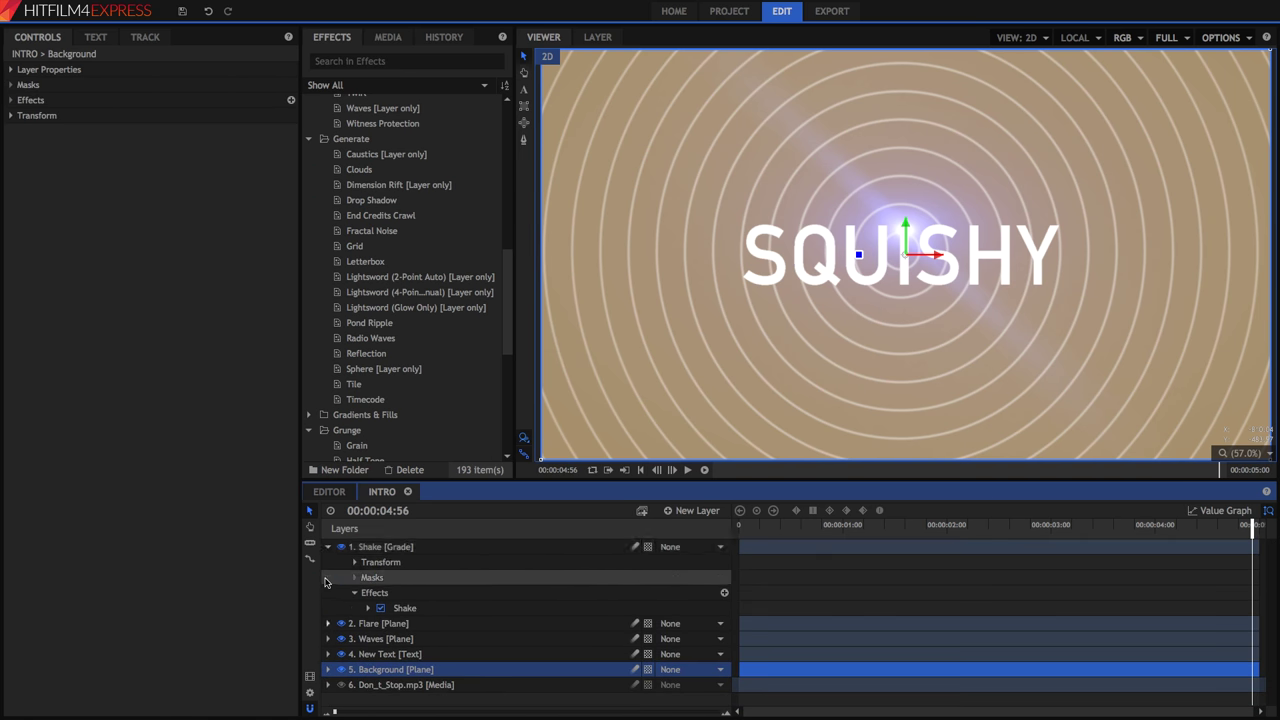
{"action": "left_click", "coordinate": [327, 546]}
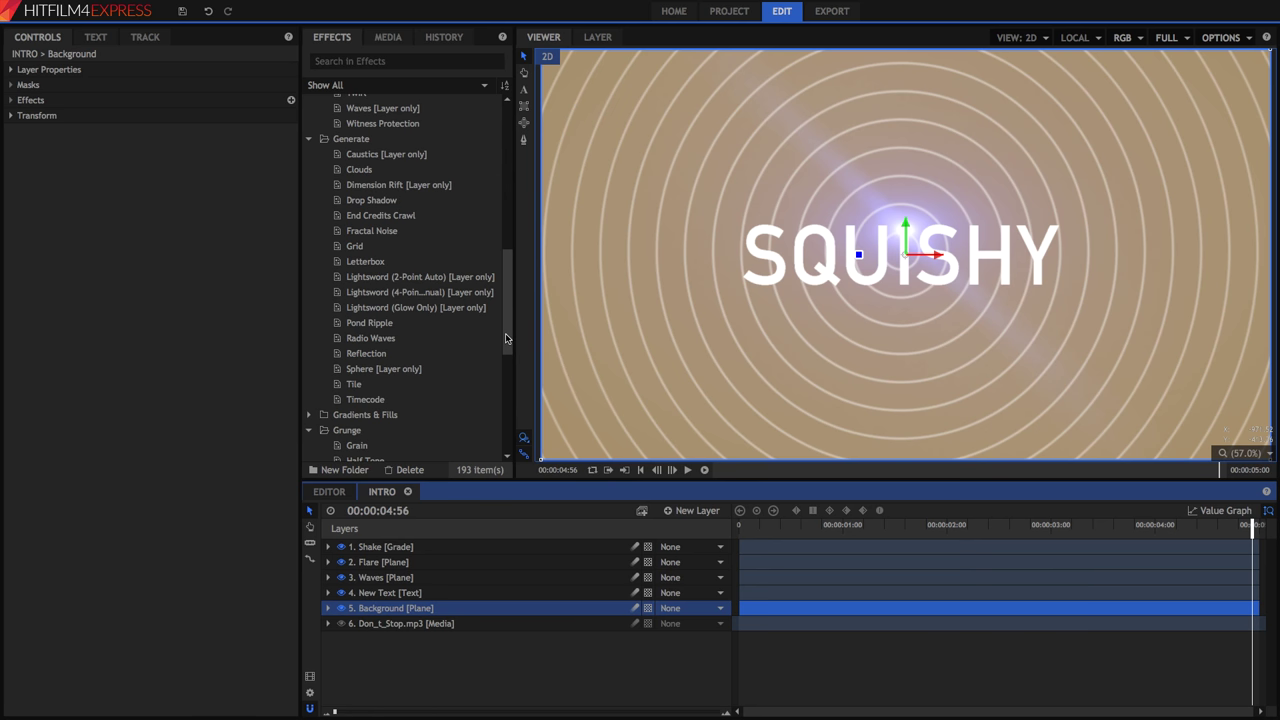
Step: Apply Hue, Saturation & Lightness to the Flare layer with a 90° master hue shift
{"action": "left_click", "coordinate": [400, 61]}
{"action": "type", "text": "hue"}
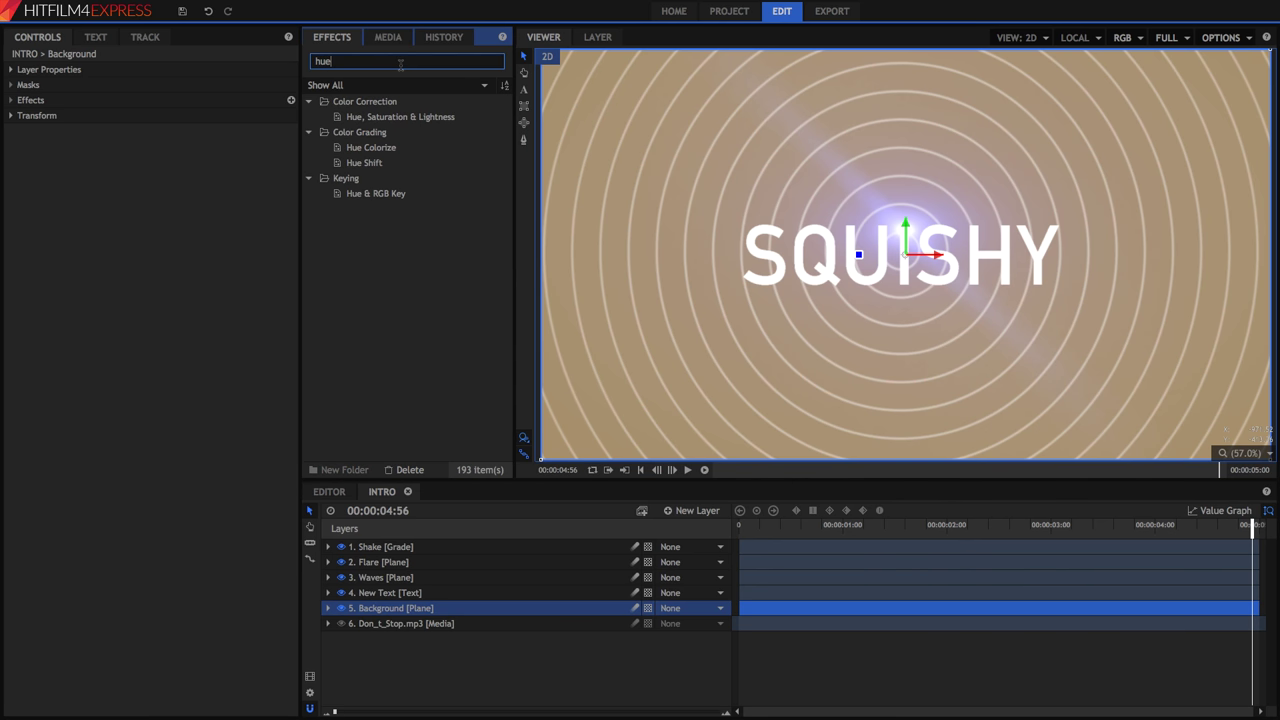
{"action": "left_click_drag", "start_coordinate": [395, 116], "coordinate": [355, 570]}
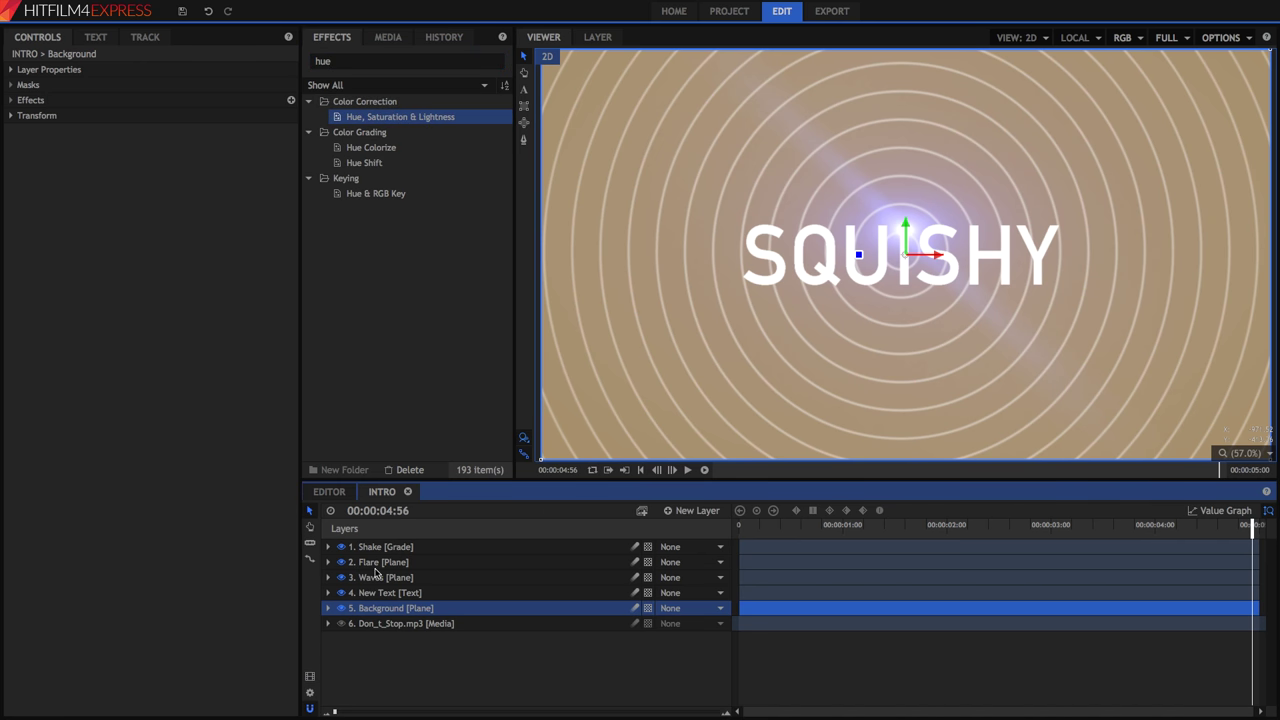
{"action": "left_click_drag", "start_coordinate": [375, 572], "coordinate": [376, 573]}
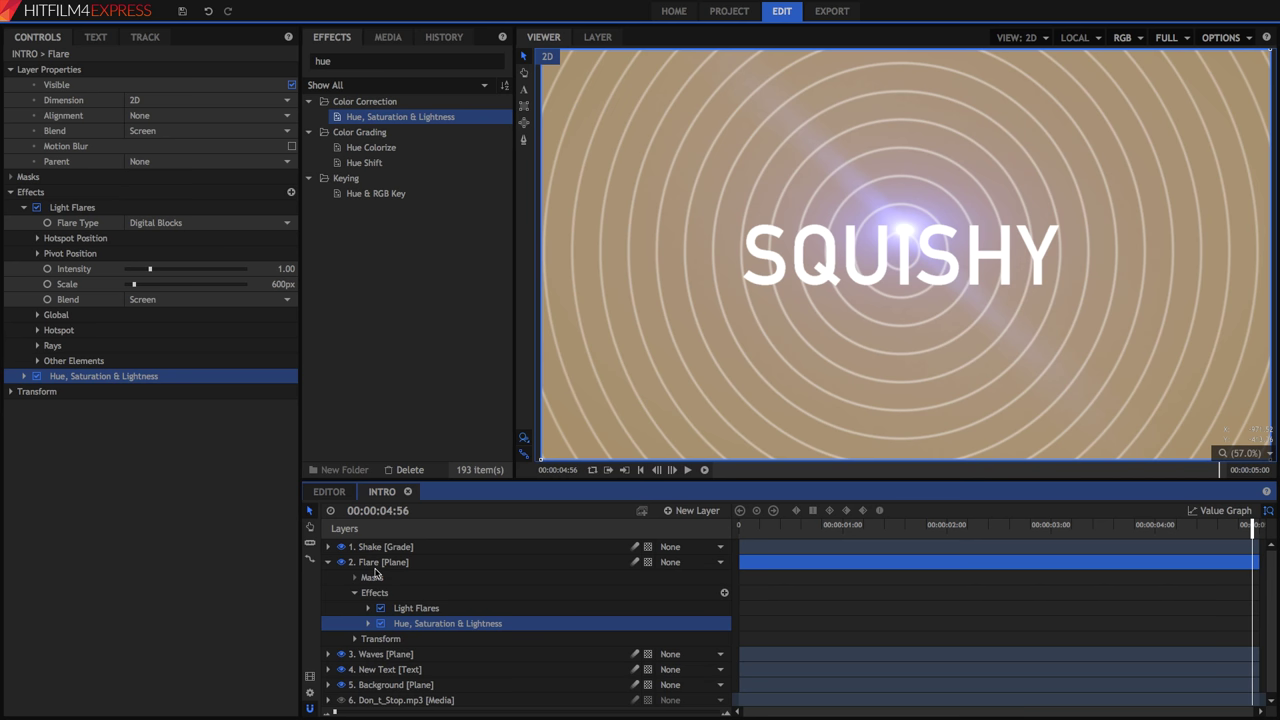
{"action": "left_click", "coordinate": [23, 377]}
{"action": "left_click", "coordinate": [37, 391]}
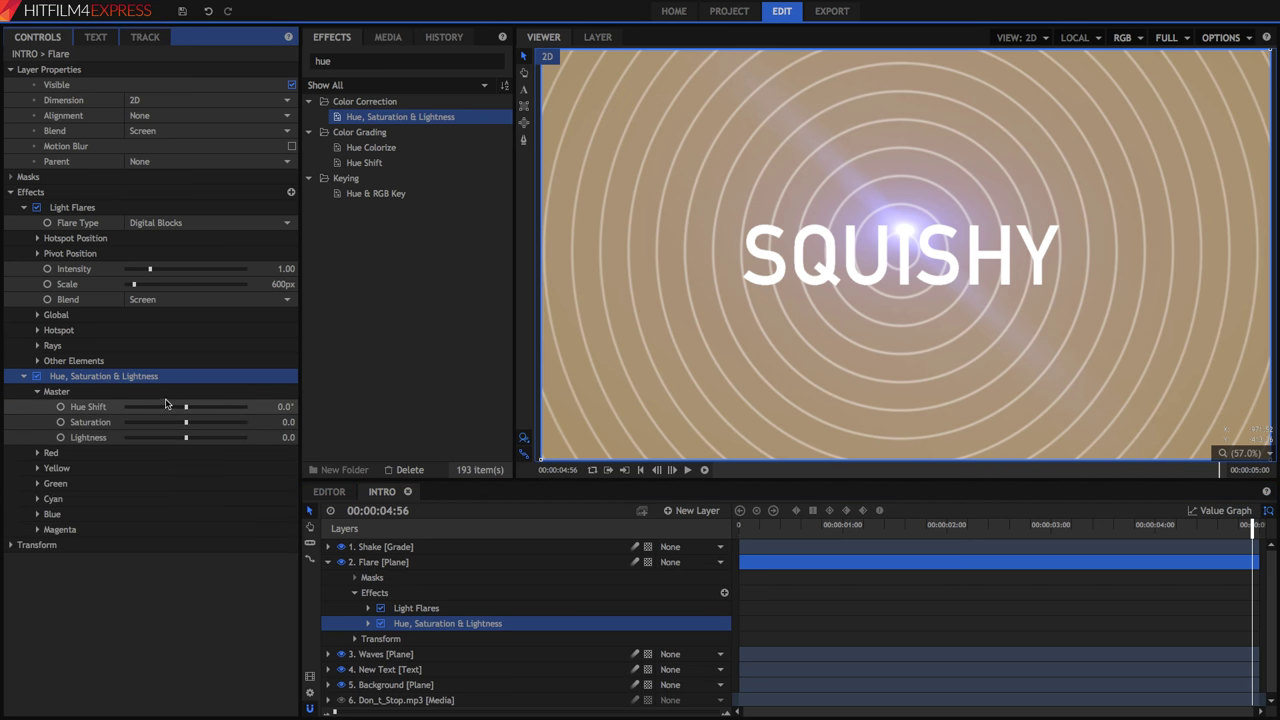
{"action": "left_click_drag", "start_coordinate": [186, 408], "coordinate": [188, 409]}
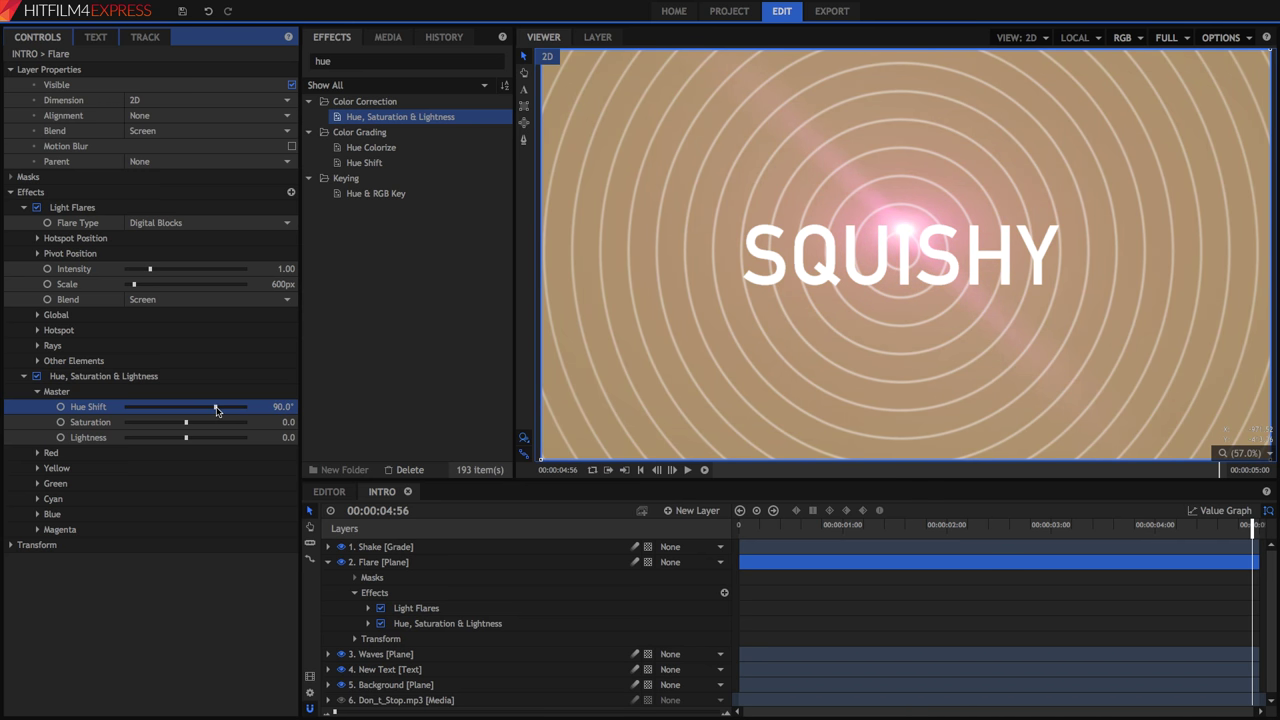
{"action": "scroll", "coordinate": [517, 688], "scroll_direction": "down", "scroll_amount": 1}
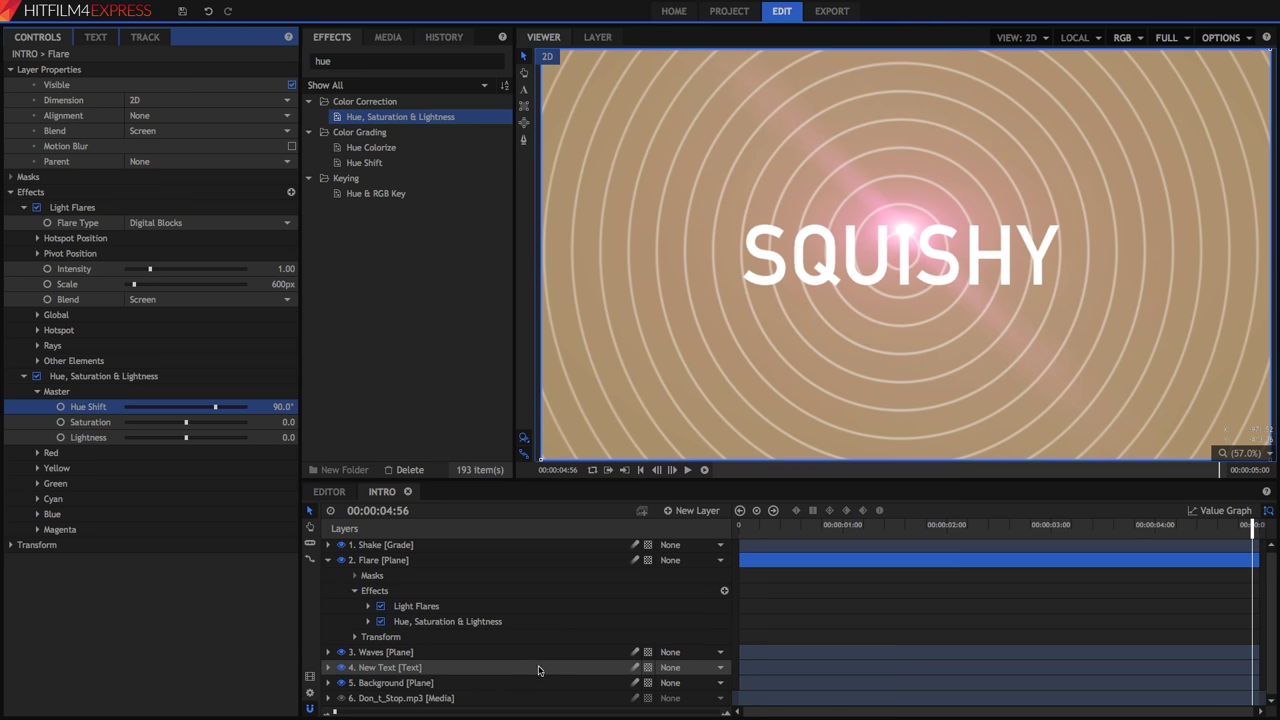
Step: Change the Background plane colour to a darkened golden tone
{"action": "right_click", "coordinate": [463, 687]}
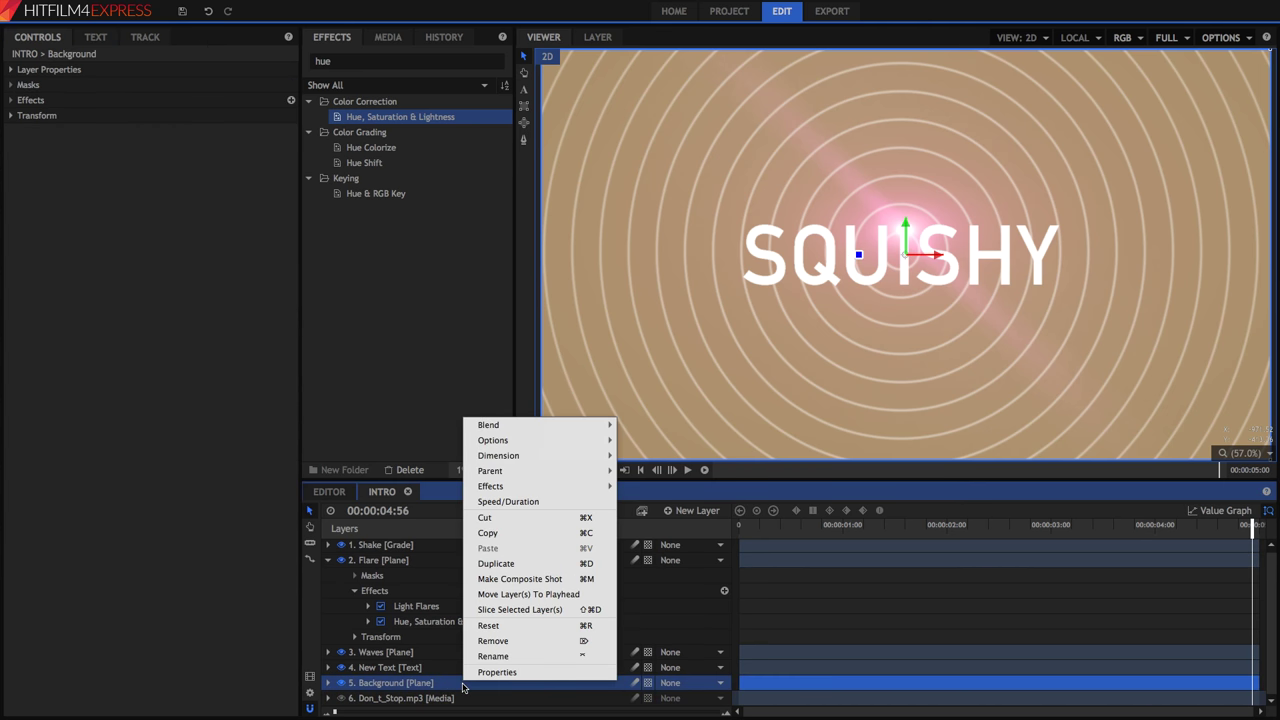
{"action": "left_click", "coordinate": [530, 671]}
{"action": "left_click", "coordinate": [616, 384]}
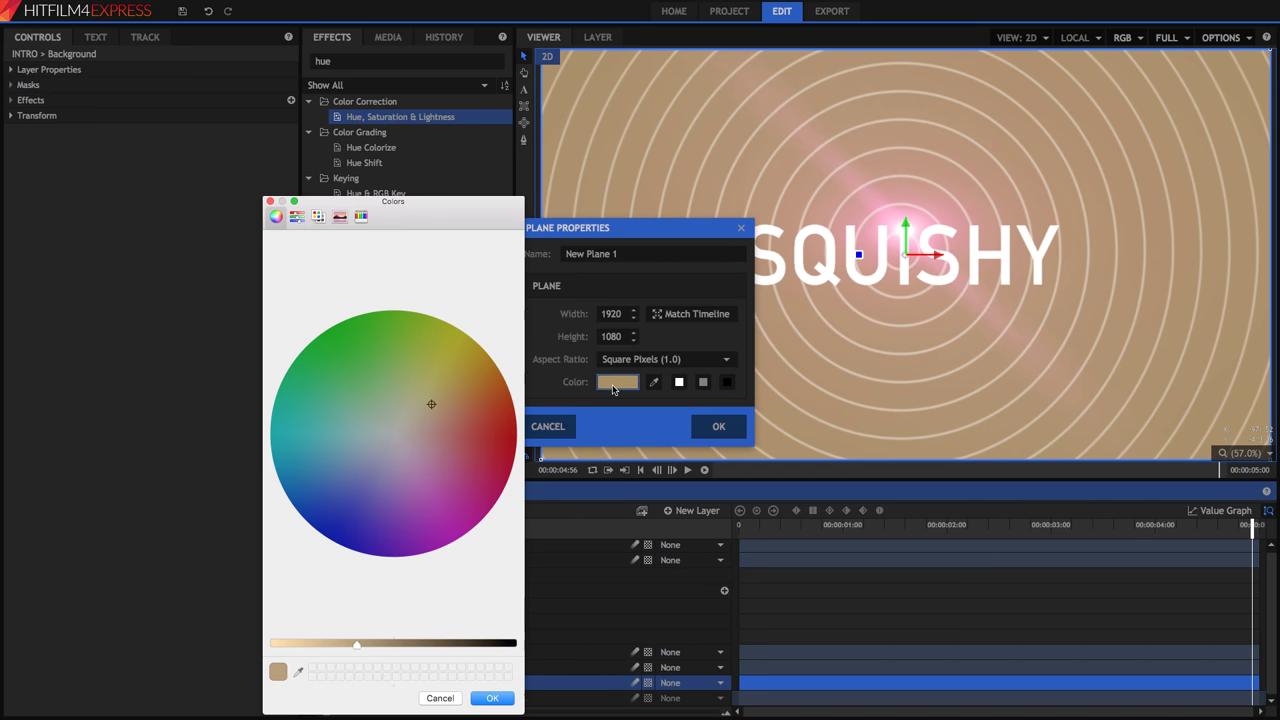
{"action": "left_click_drag", "start_coordinate": [439, 404], "coordinate": [444, 383]}
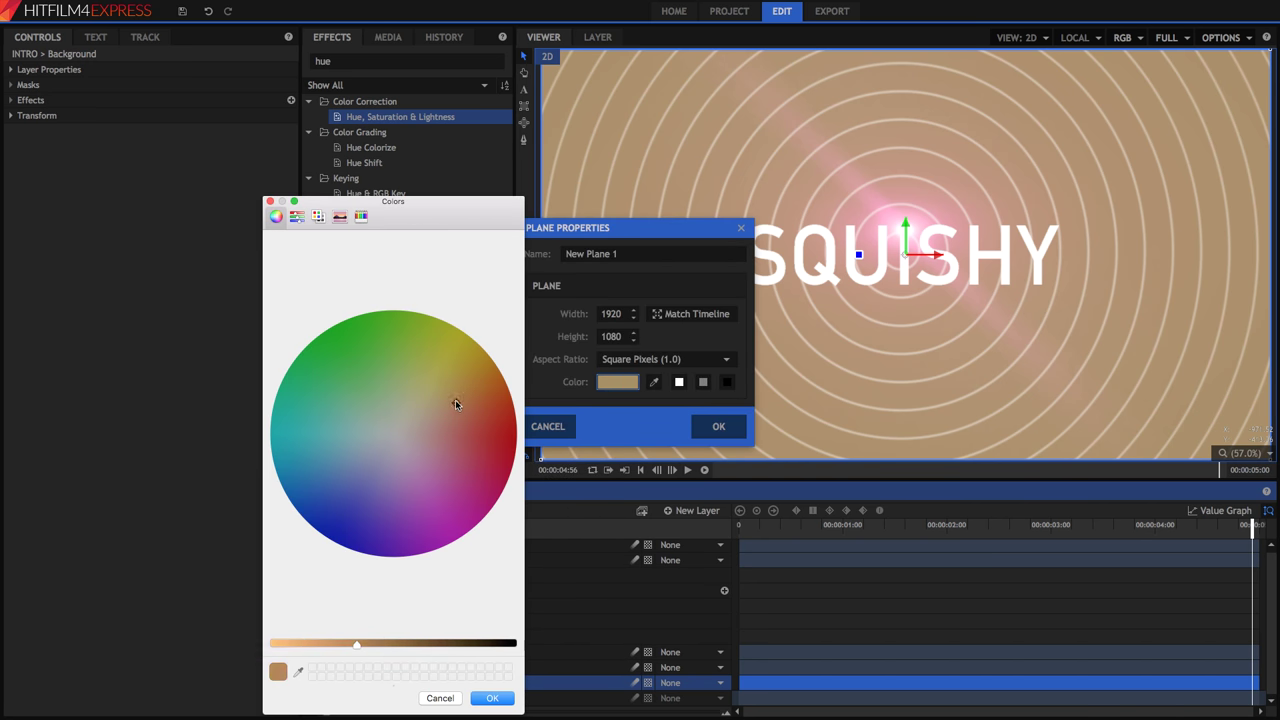
{"action": "left_click", "coordinate": [428, 644]}
{"action": "left_click", "coordinate": [492, 698]}
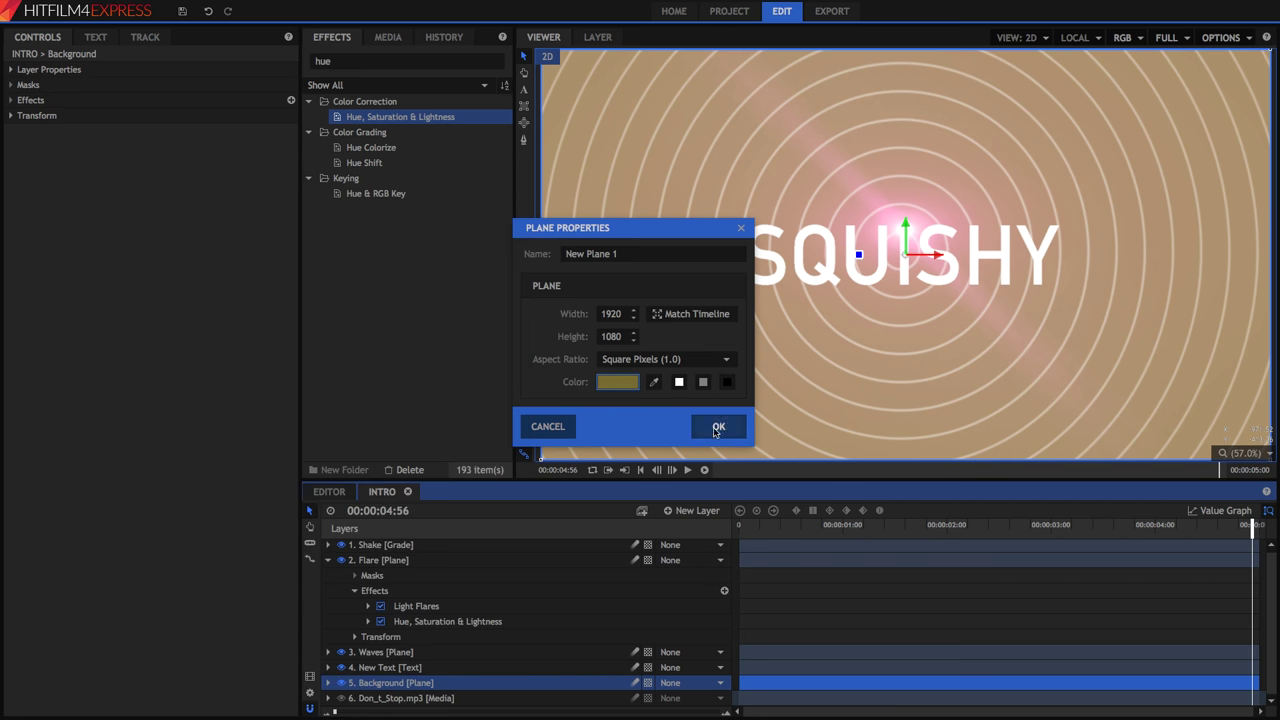
{"action": "left_click", "coordinate": [718, 426]}
Step: Recolour the Background plane purple, preview, and clear the effects search
{"action": "right_click", "coordinate": [506, 690]}
{"action": "left_click", "coordinate": [530, 670]}
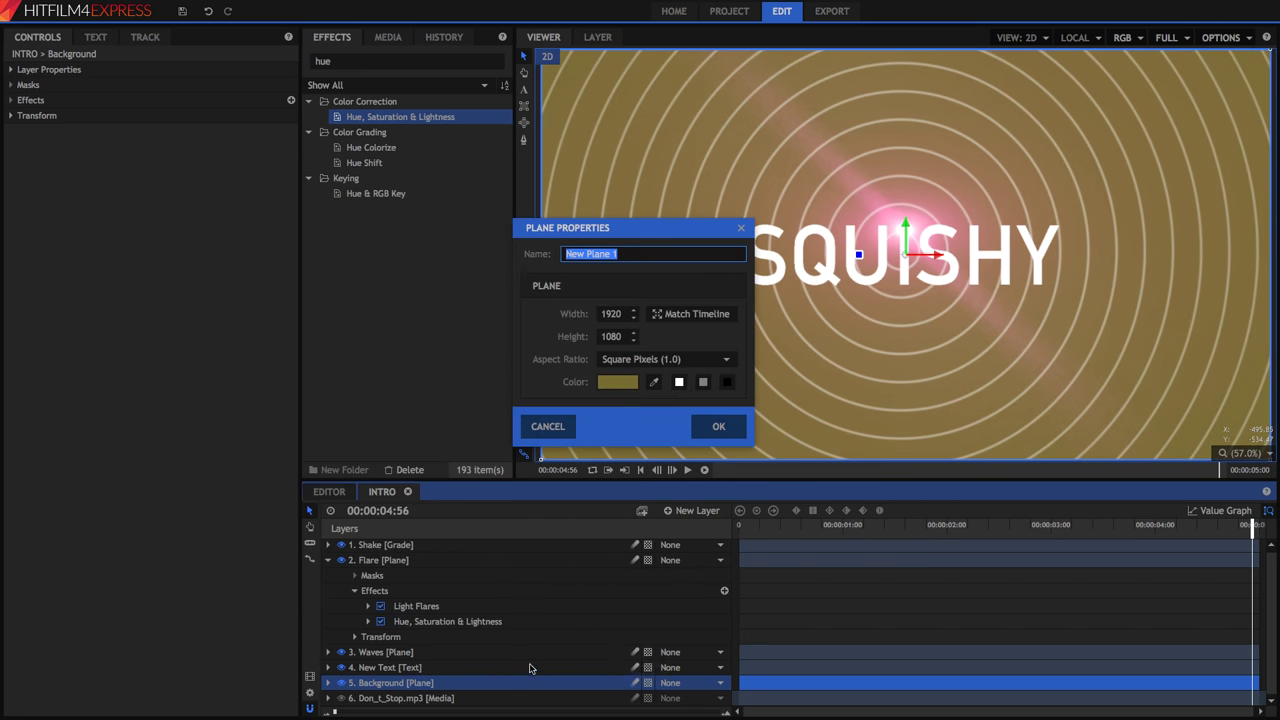
{"action": "left_click", "coordinate": [612, 381]}
{"action": "left_click", "coordinate": [400, 500]}
{"action": "left_click", "coordinate": [333, 461]}
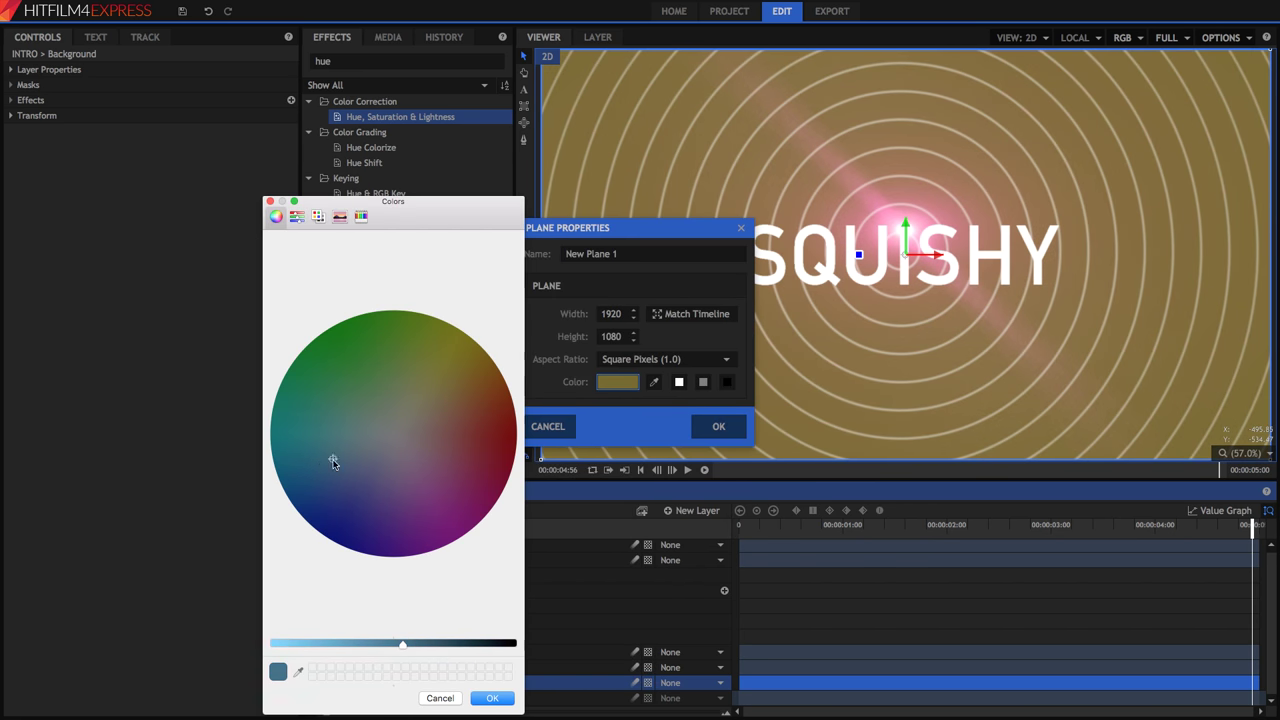
{"action": "left_click", "coordinate": [492, 698]}
{"action": "left_click", "coordinate": [718, 426]}
{"action": "key", "text": "space"}
{"action": "double_click", "coordinate": [323, 61]}
{"action": "key", "text": "BackSpace"}
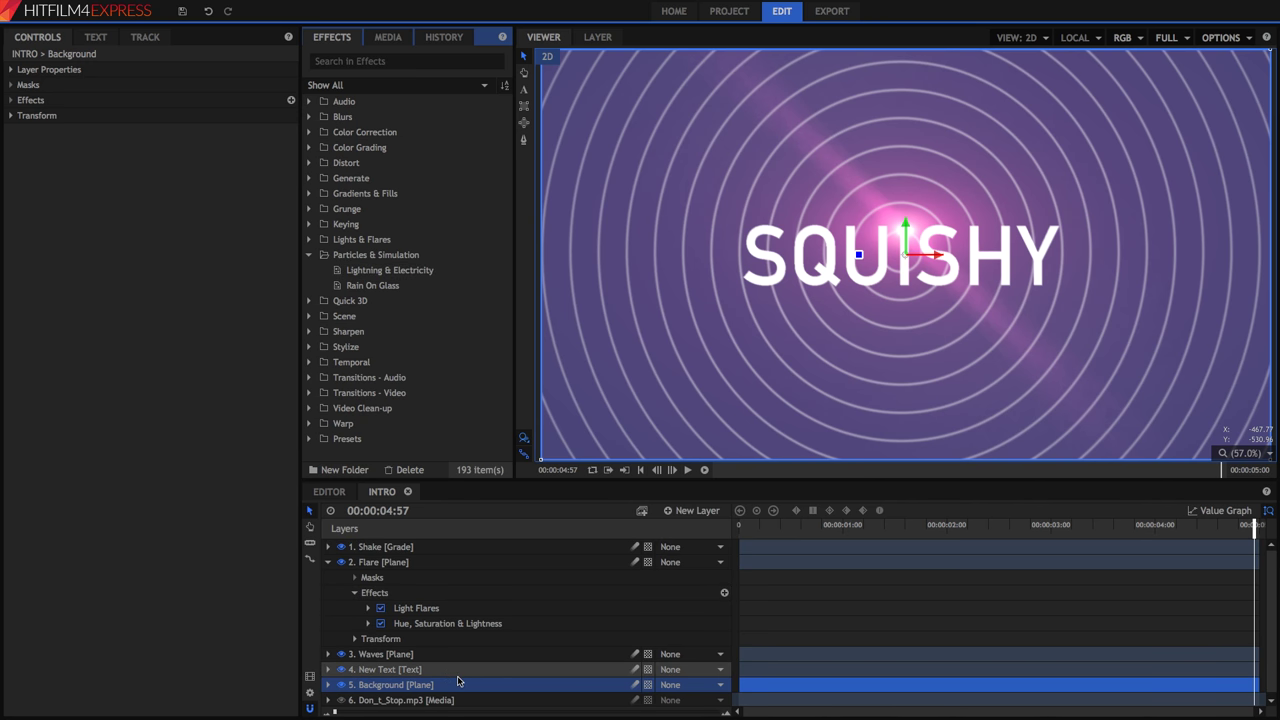
Step: Create black New Plane 4 below Flare and apply Lightning & Electricity to it
{"action": "left_click", "coordinate": [703, 517]}
{"action": "left_click", "coordinate": [682, 526]}
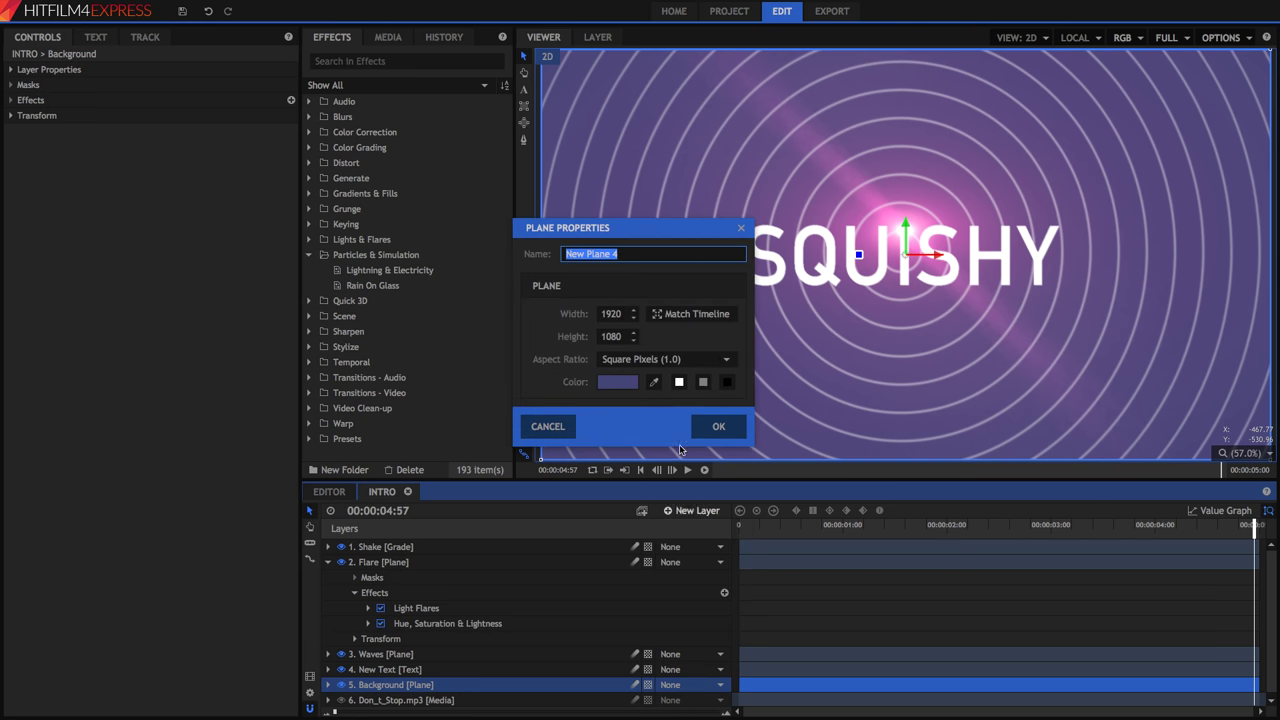
{"action": "left_click", "coordinate": [726, 382]}
{"action": "left_click", "coordinate": [718, 426]}
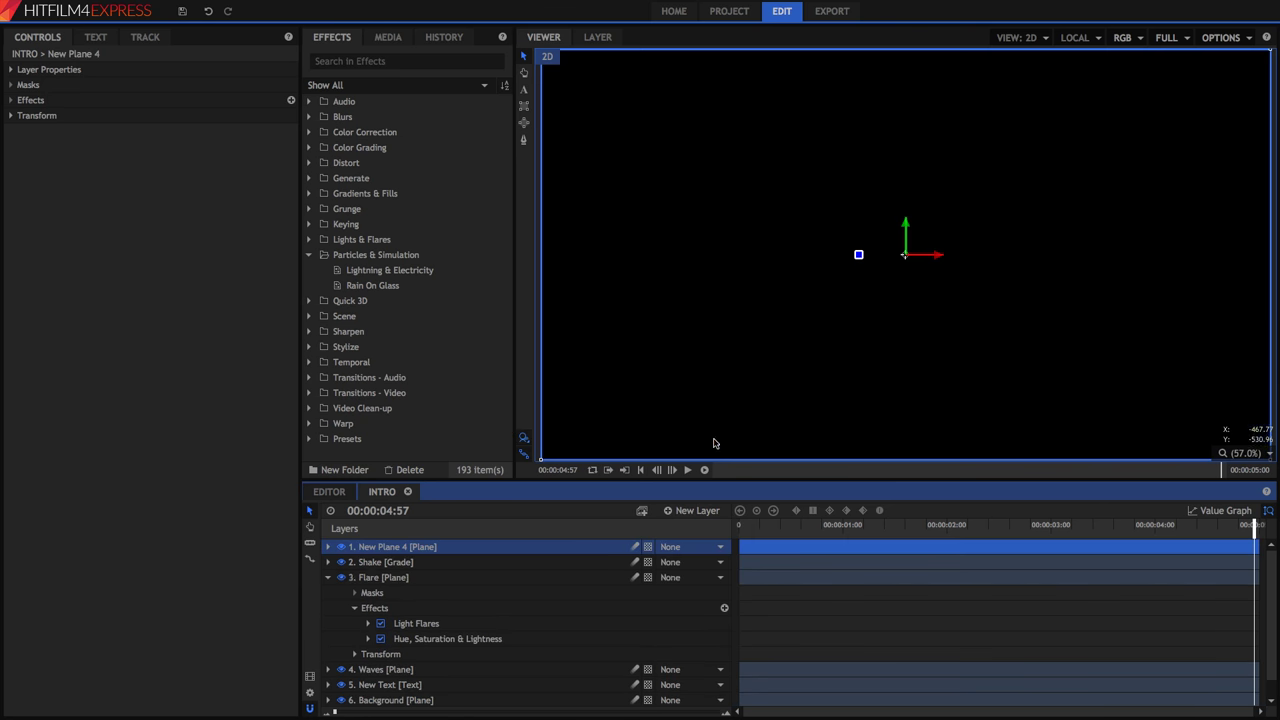
{"action": "left_click_drag", "start_coordinate": [419, 548], "coordinate": [401, 654]}
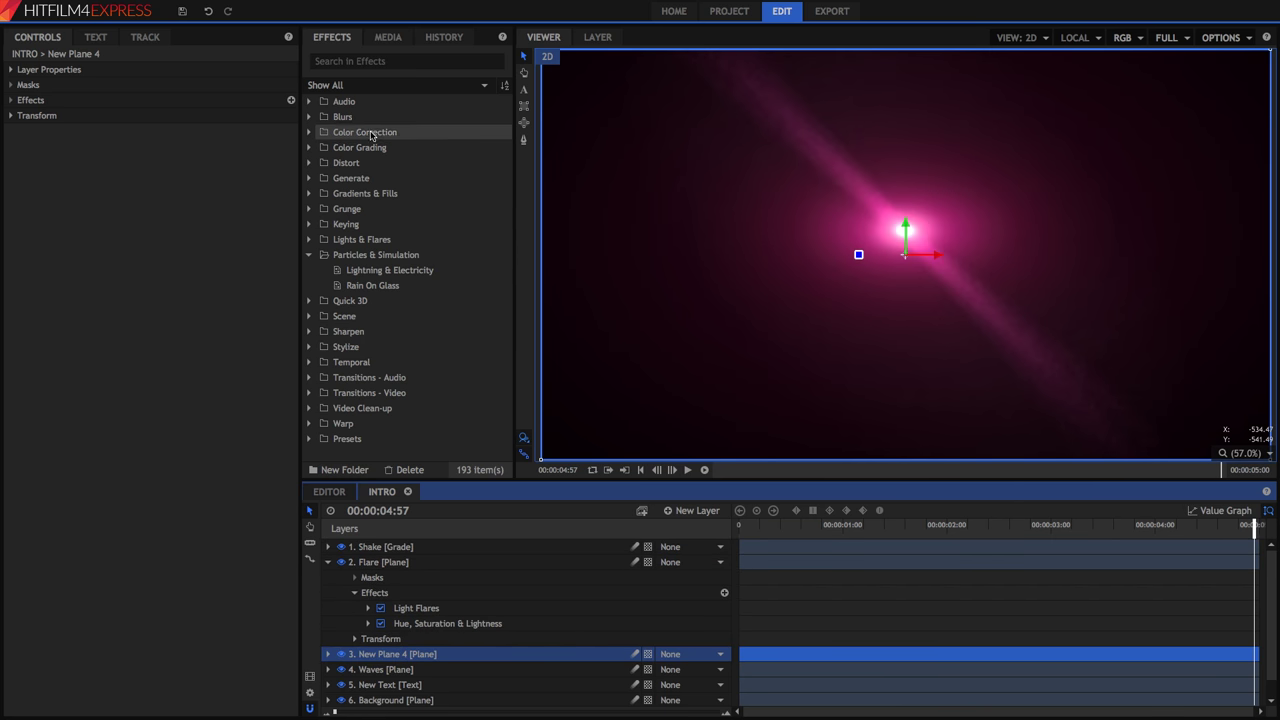
{"action": "mouse_move", "coordinate": [390, 270]}
{"action": "left_mouse_down"}
{"action": "mouse_move", "coordinate": [368, 337]}
{"action": "mouse_move", "coordinate": [392, 700]}
{"action": "mouse_move", "coordinate": [395, 656]}
{"action": "left_mouse_up"}
Step: Set New Plane 4 to Screen blending and expand its Lightning & Electricity settings
{"action": "left_click", "coordinate": [10, 69]}
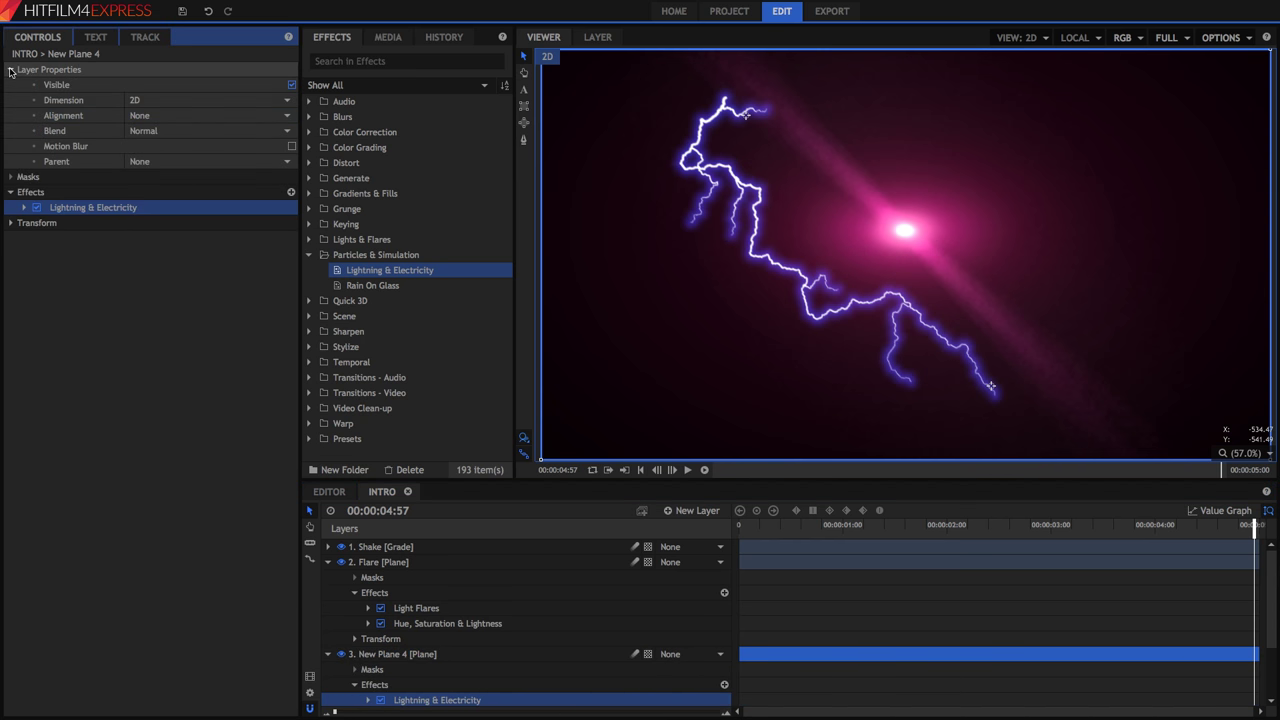
{"action": "left_click", "coordinate": [183, 135]}
{"action": "left_click", "coordinate": [182, 358]}
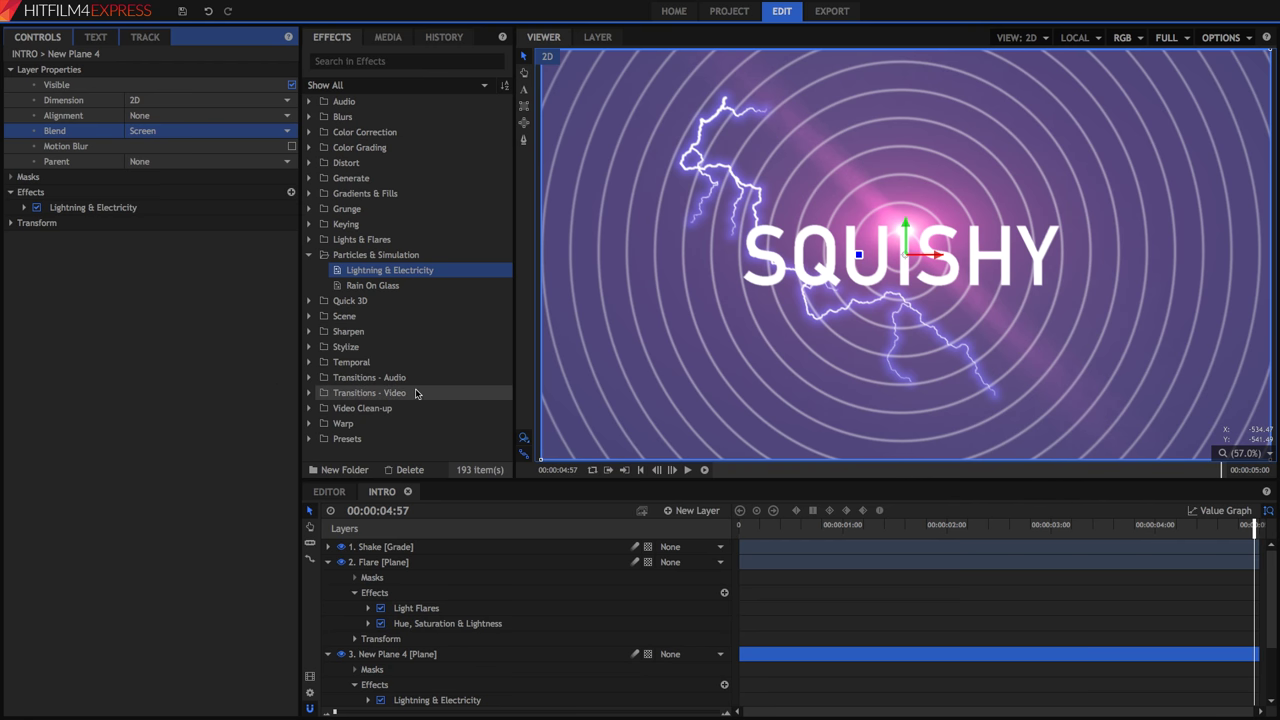
{"action": "left_click", "coordinate": [100, 208]}
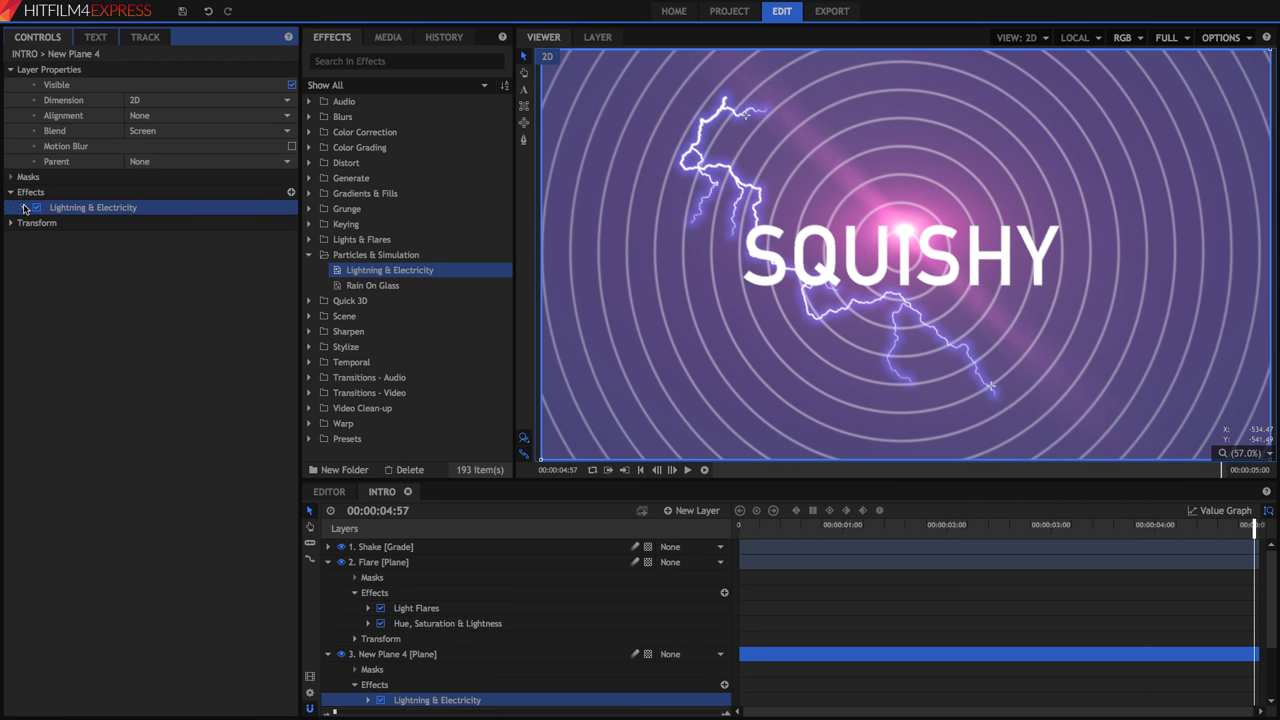
{"action": "left_click", "coordinate": [24, 207]}
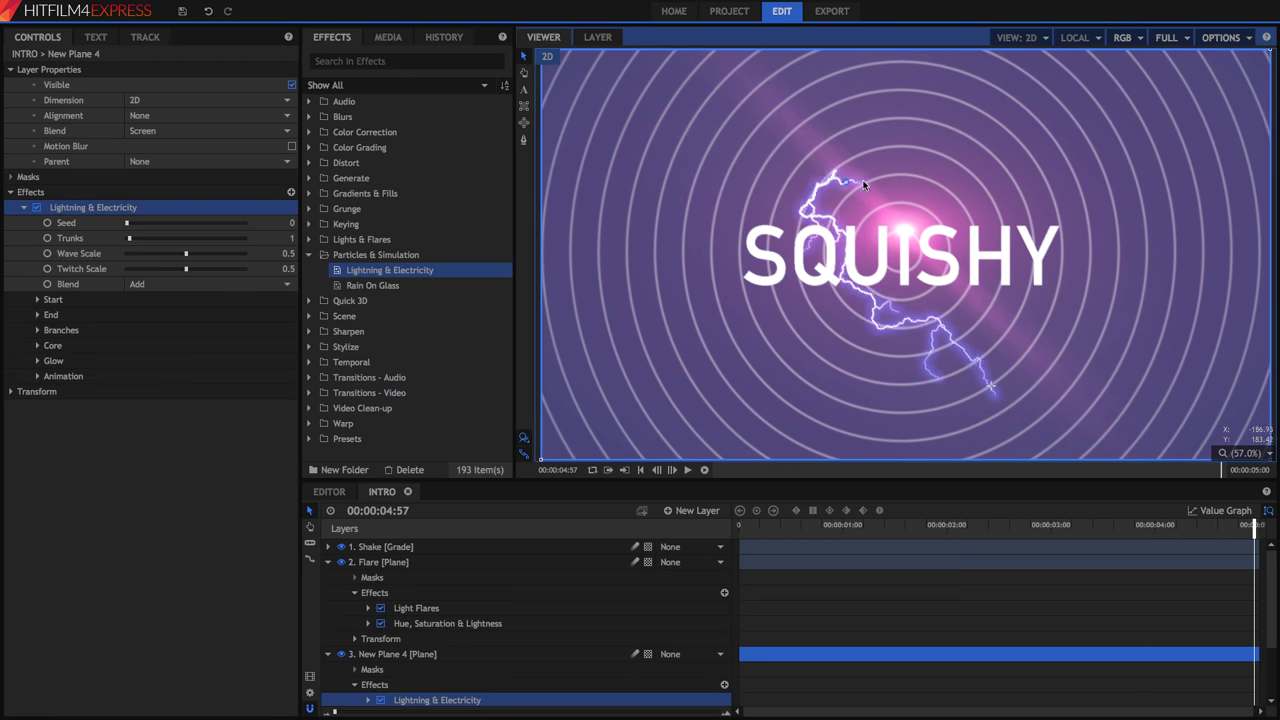
Step: Move the lightning start point above the top edge of the frame
{"action": "left_click_drag", "start_coordinate": [750, 118], "coordinate": [899, 190]}
{"action": "key", "text": "ctrl+z"}
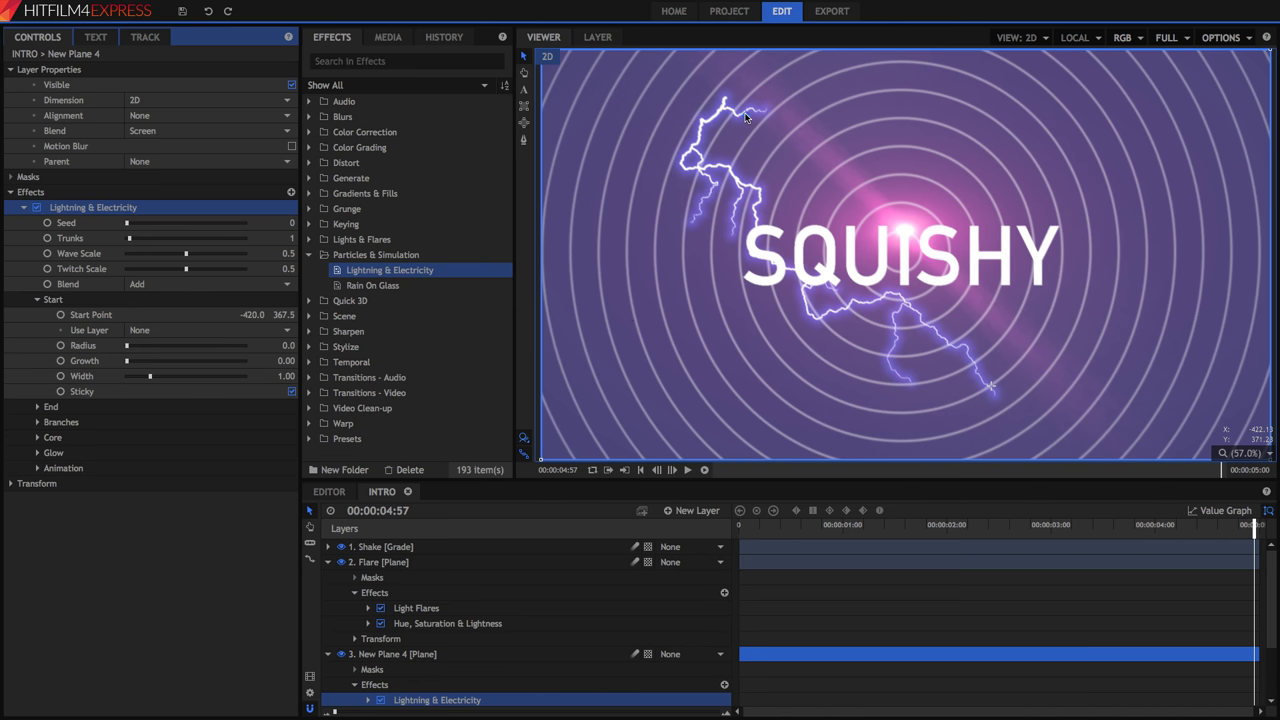
{"action": "left_click_drag", "start_coordinate": [730, 104], "coordinate": [907, 235]}
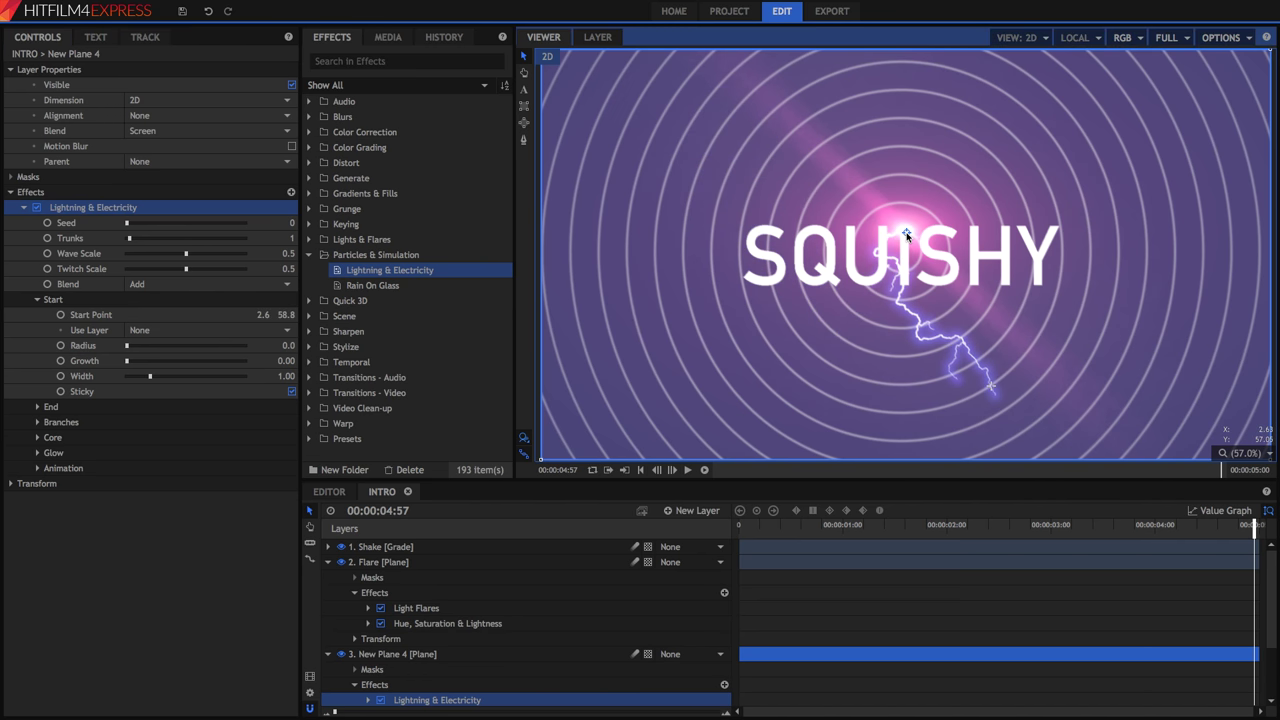
{"action": "scroll", "coordinate": [998, 357], "scroll_direction": "down", "scroll_amount": 4}
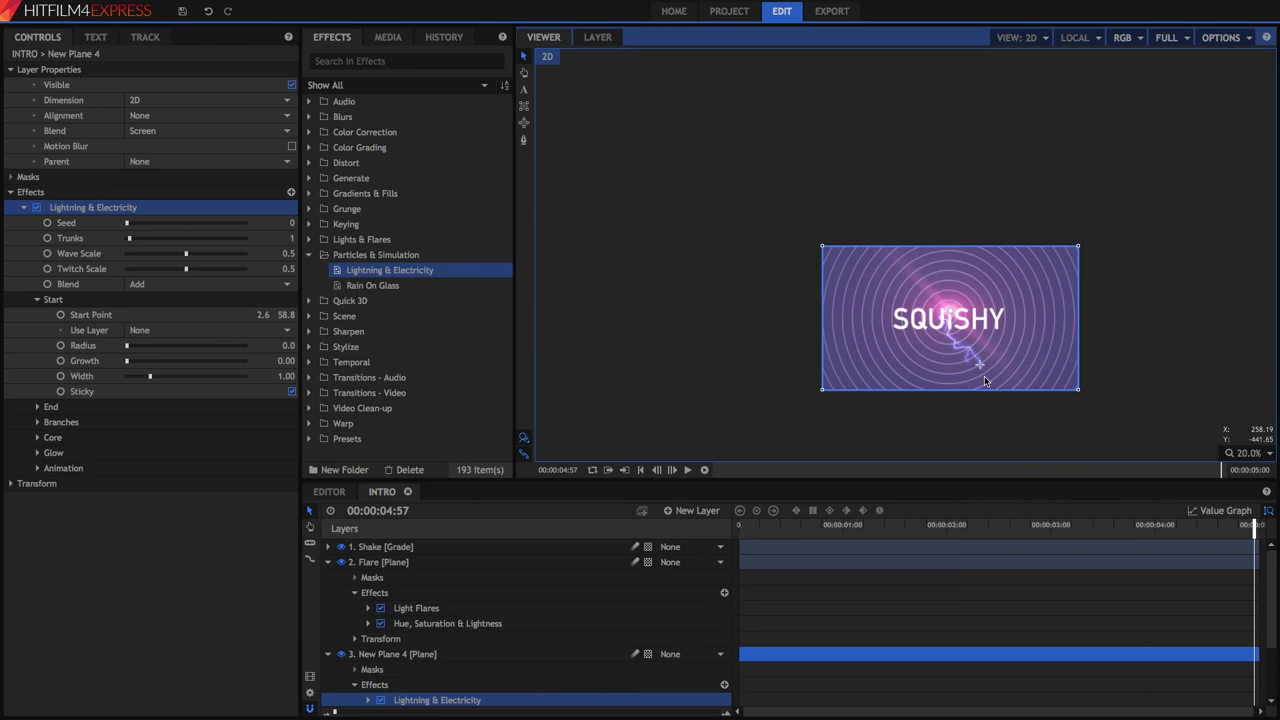
{"action": "left_click_drag", "start_coordinate": [975, 347], "coordinate": [947, 212]}
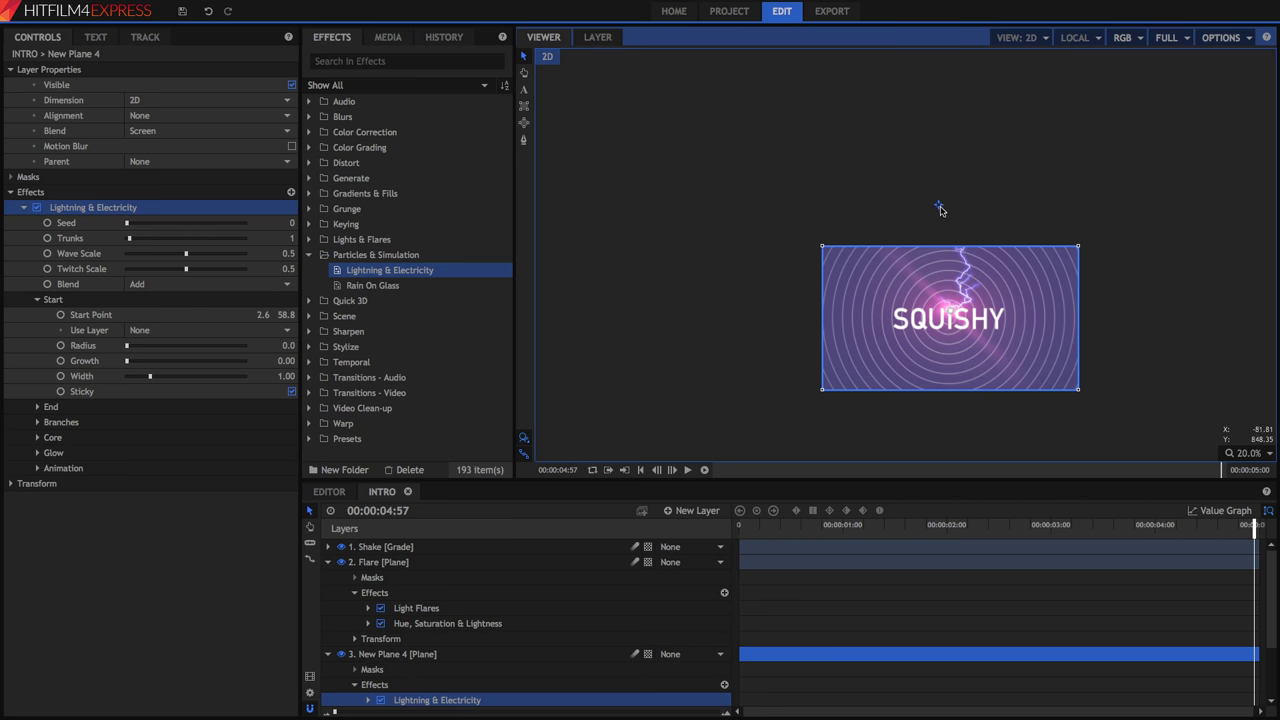
{"action": "scroll", "coordinate": [947, 215], "scroll_direction": "up", "scroll_amount": 4}
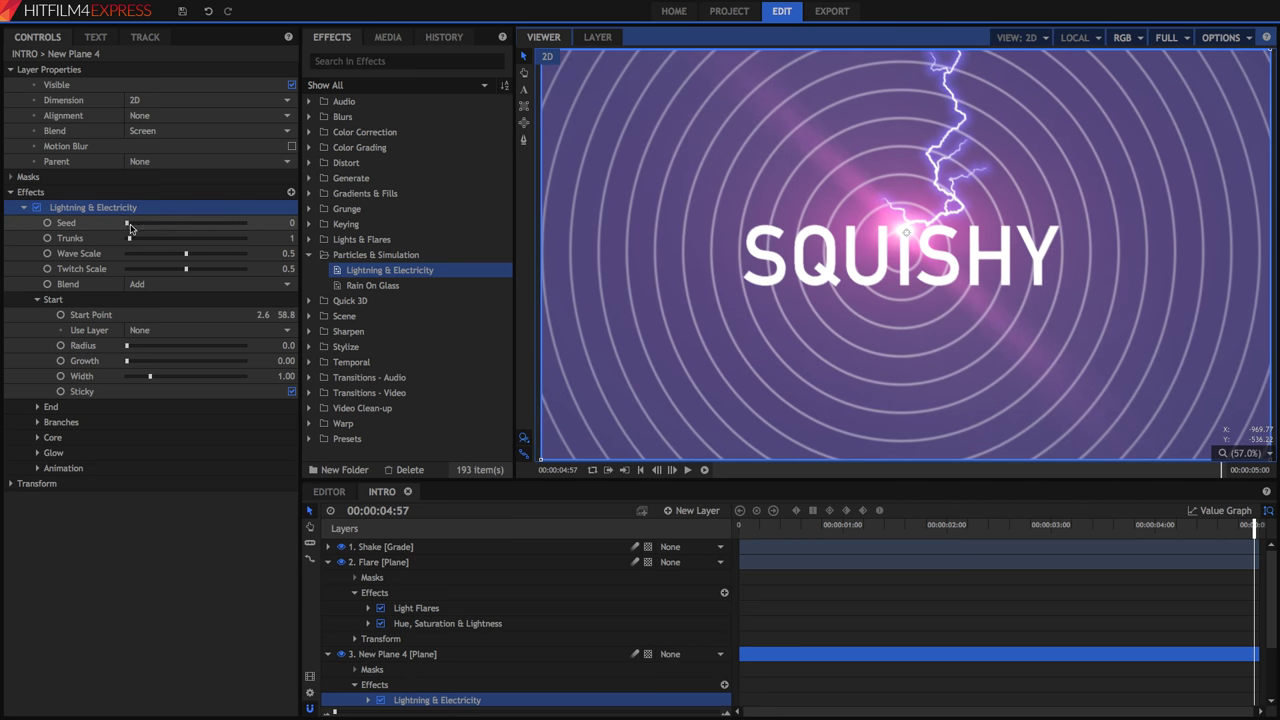
Step: Set lightning wave scale 0.63 and twitch scale 0.56, then preview from the start
{"action": "mouse_move", "coordinate": [129, 238]}
{"action": "left_mouse_down"}
{"action": "mouse_move", "coordinate": [199, 254]}
{"action": "mouse_move", "coordinate": [193, 270]}
{"action": "left_mouse_up"}
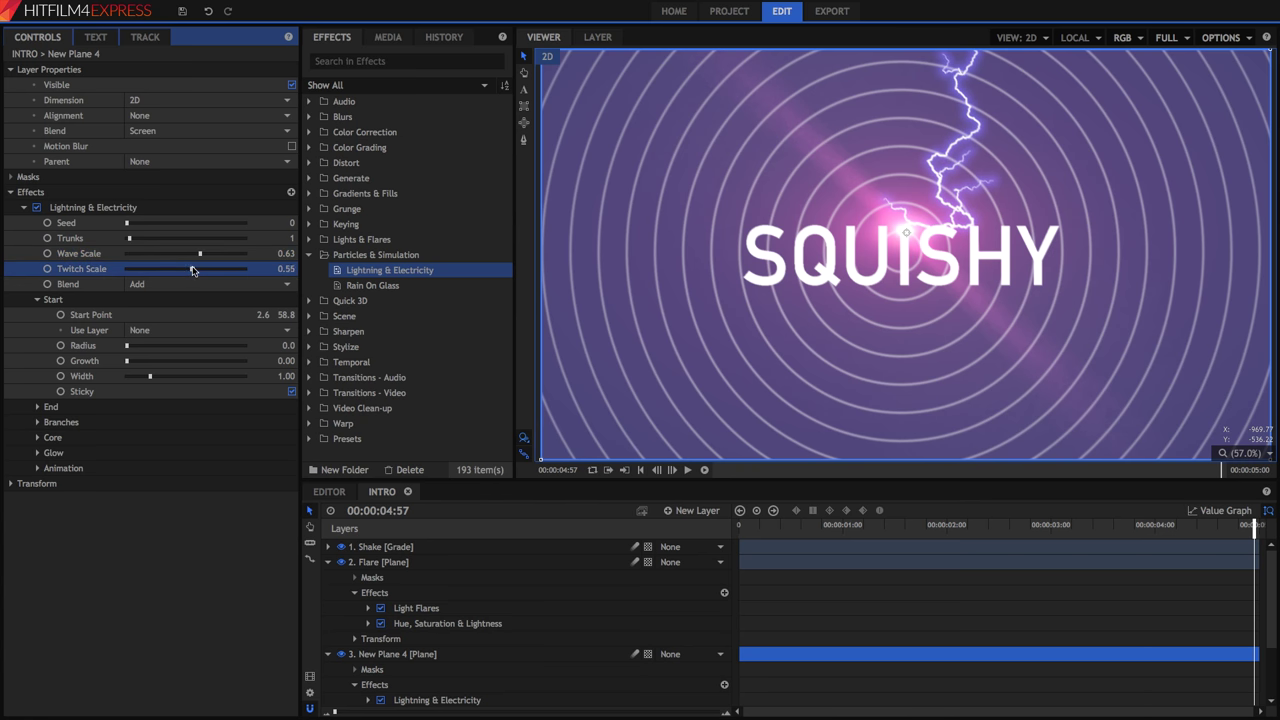
{"action": "left_click_drag", "start_coordinate": [842, 520], "coordinate": [720, 533]}
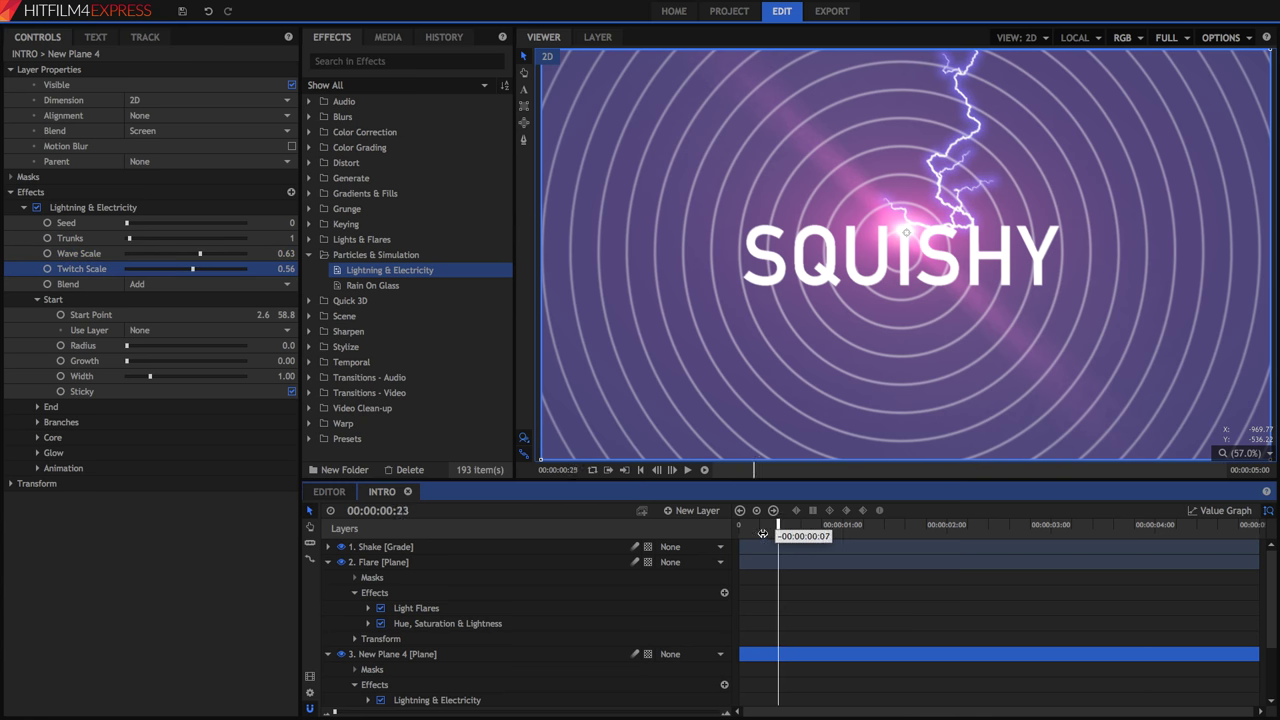
{"action": "key", "text": "space"}
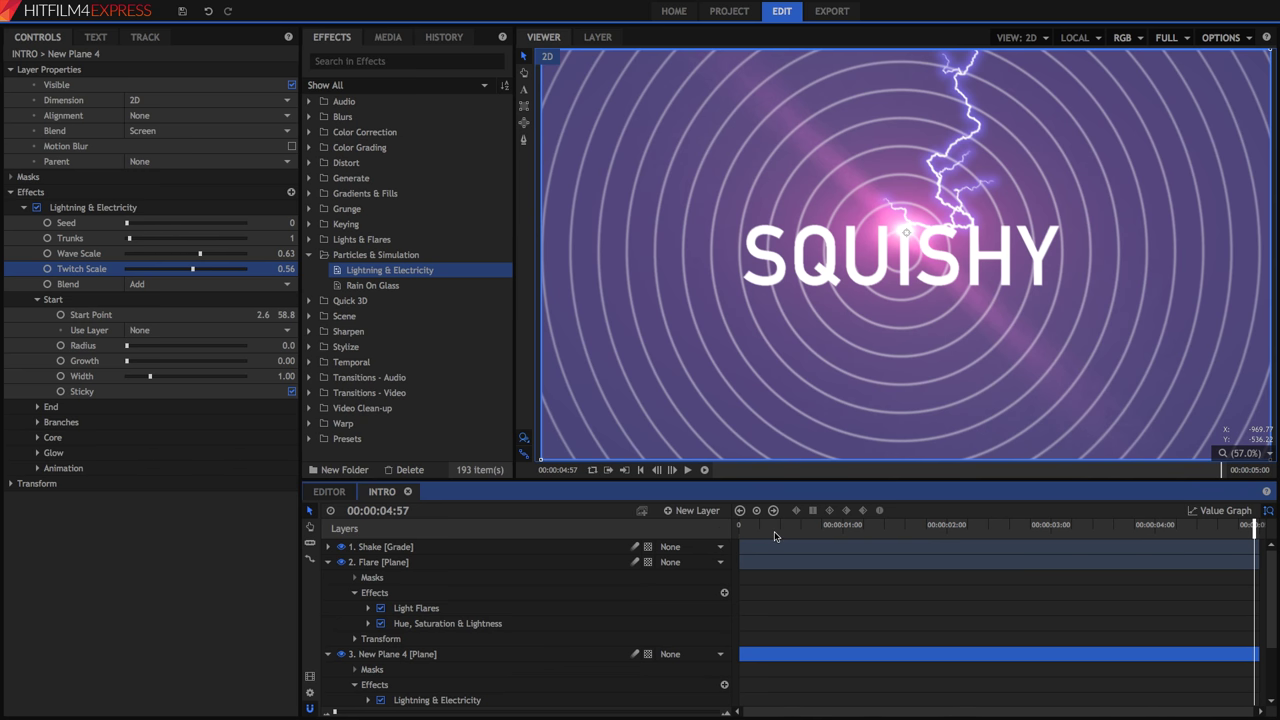
Step: Change the Background plane colour to red
{"action": "scroll", "coordinate": [500, 620], "scroll_direction": "down", "scroll_amount": 2}
{"action": "left_click", "coordinate": [430, 683]}
{"action": "right_click", "coordinate": [436, 682]}
{"action": "left_click", "coordinate": [500, 430]}
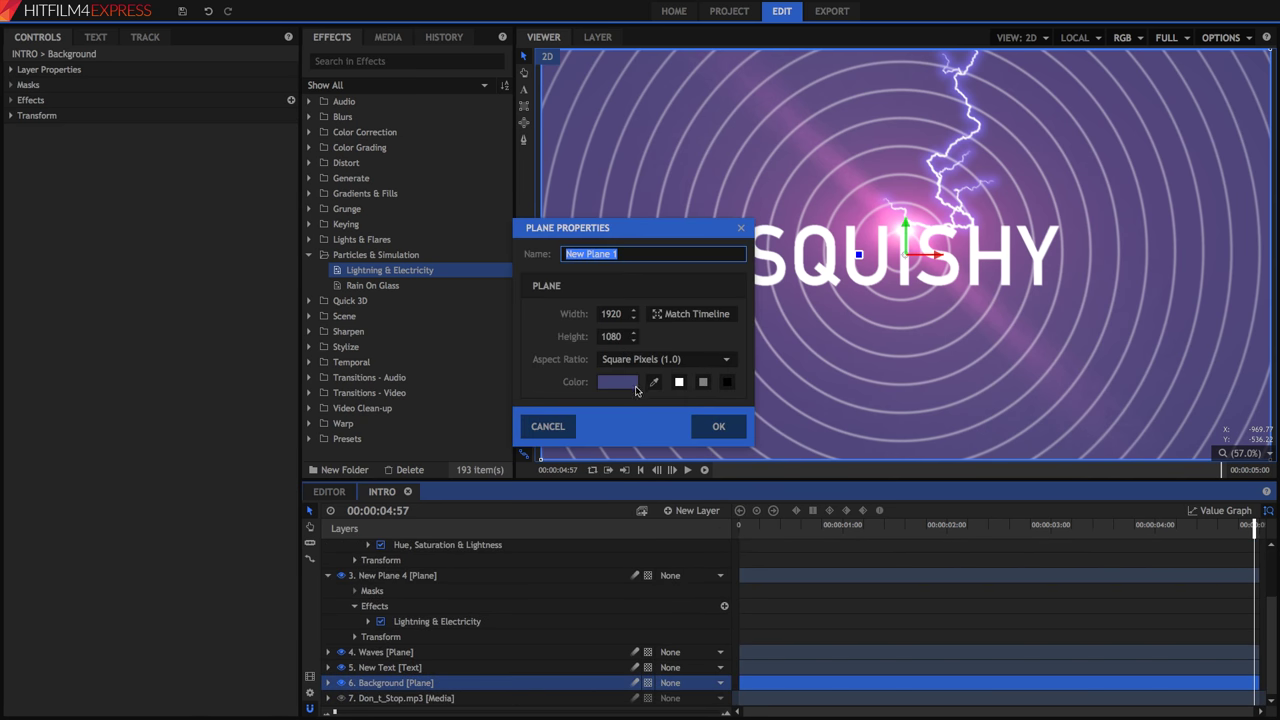
{"action": "left_click", "coordinate": [636, 382]}
{"action": "left_click", "coordinate": [403, 641]}
{"action": "left_click", "coordinate": [492, 697]}
{"action": "left_click", "coordinate": [718, 426]}
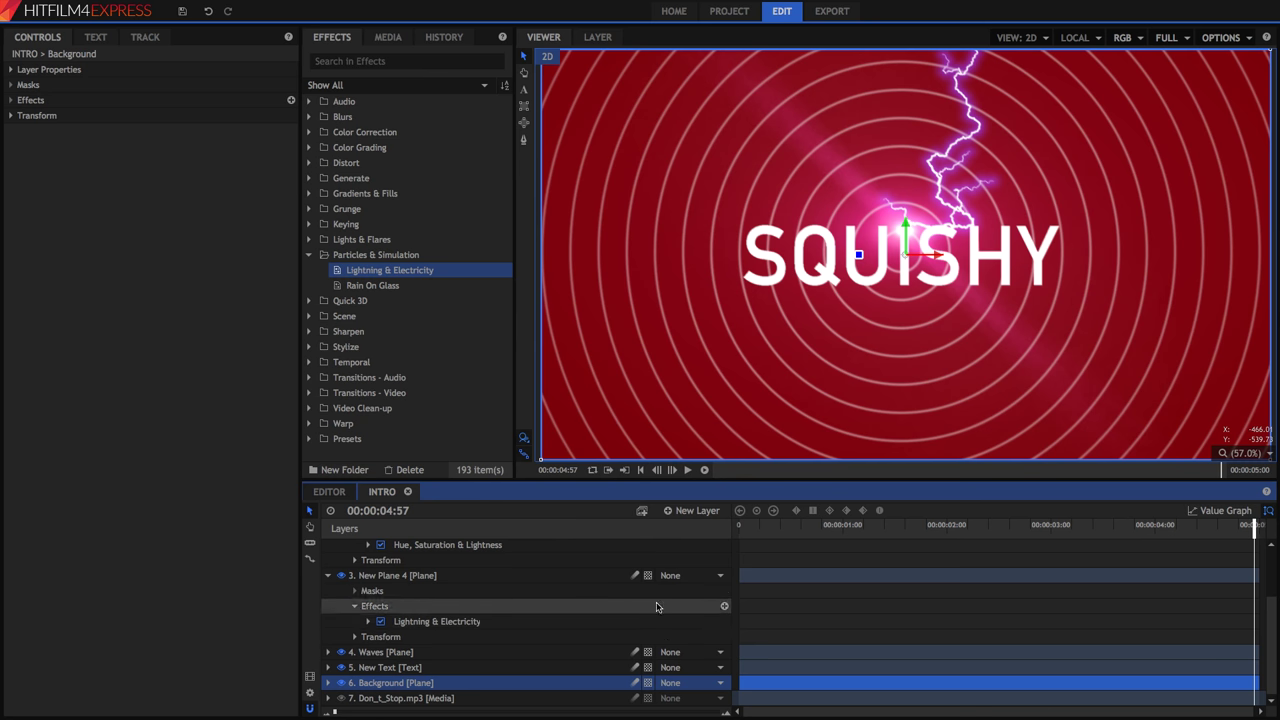
Step: Set the lightning glow colour to magenta, 199/0/255
{"action": "left_click", "coordinate": [650, 597]}
{"action": "left_click", "coordinate": [37, 453]}
{"action": "left_click", "coordinate": [285, 468]}
{"action": "mouse_move", "coordinate": [486, 451]}
{"action": "left_mouse_down"}
{"action": "mouse_move", "coordinate": [504, 381]}
{"action": "mouse_move", "coordinate": [530, 589]}
{"action": "left_mouse_up"}
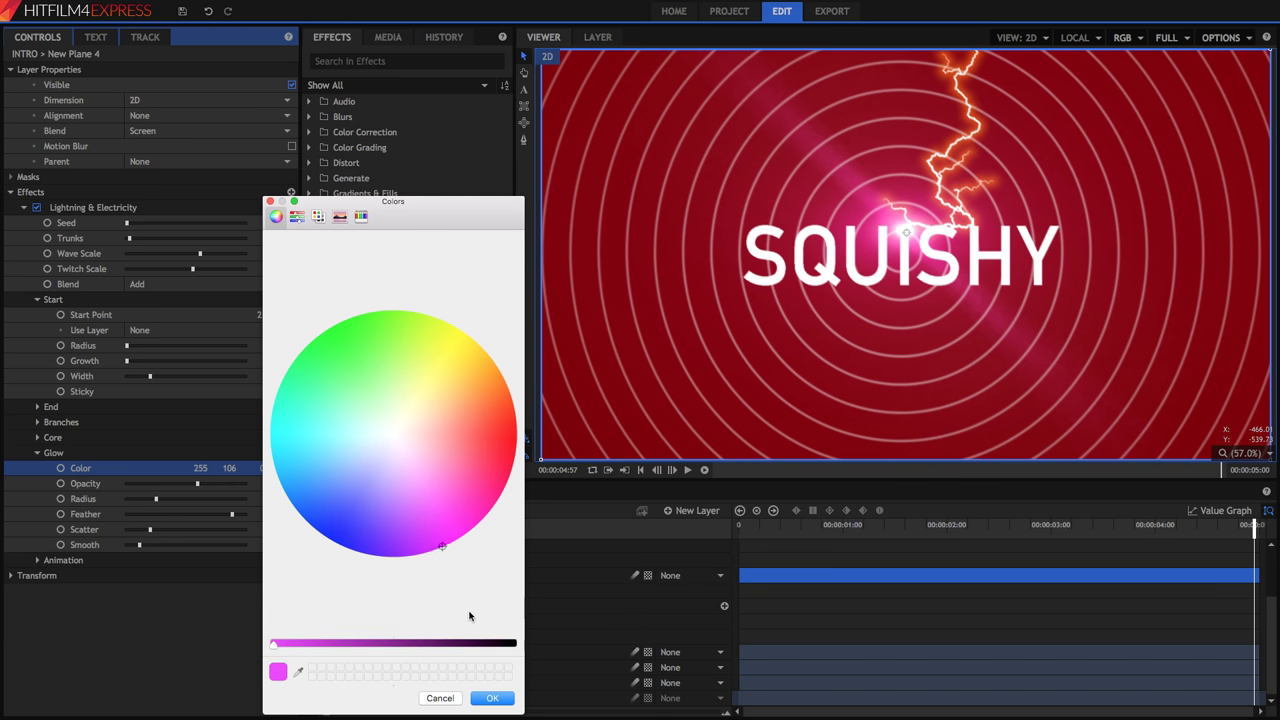
{"action": "key", "text": "Return"}
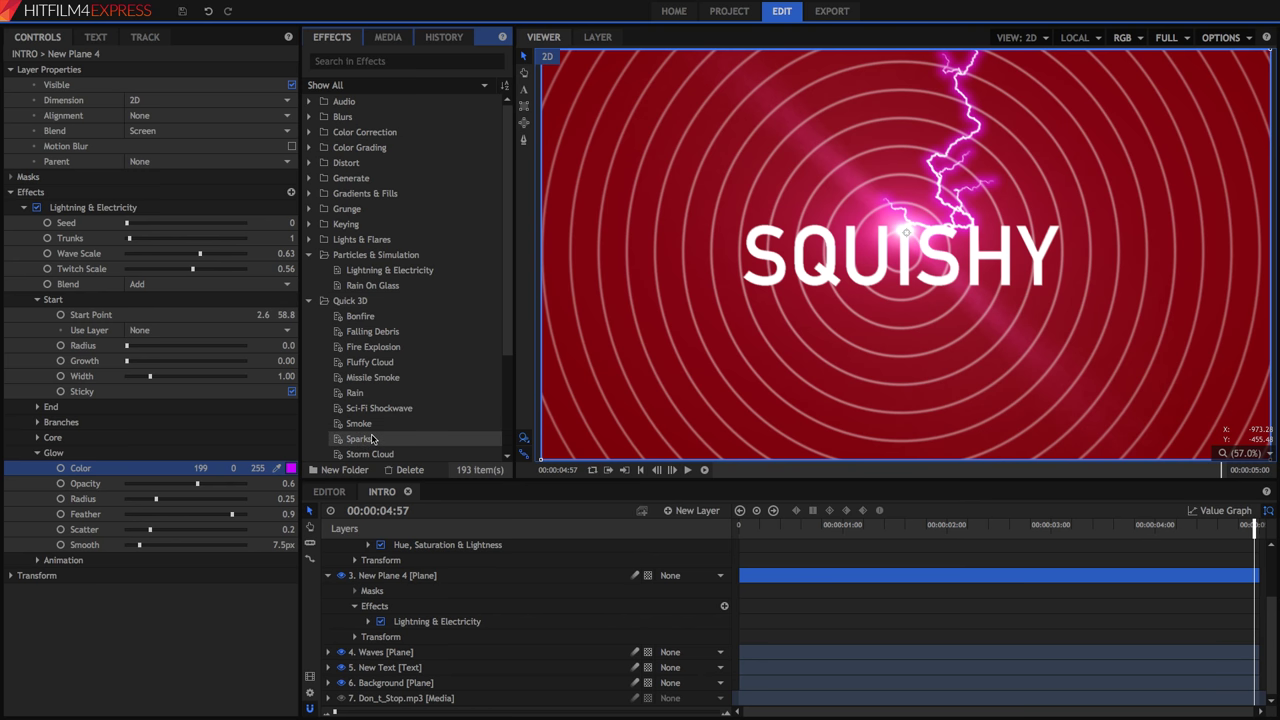
Step: Add a Quick 3D Sparks layer above Waves and return to the composition start
{"action": "mouse_move", "coordinate": [372, 440]}
{"action": "left_mouse_down"}
{"action": "mouse_move", "coordinate": [442, 577]}
{"action": "mouse_move", "coordinate": [435, 632]}
{"action": "left_mouse_up"}
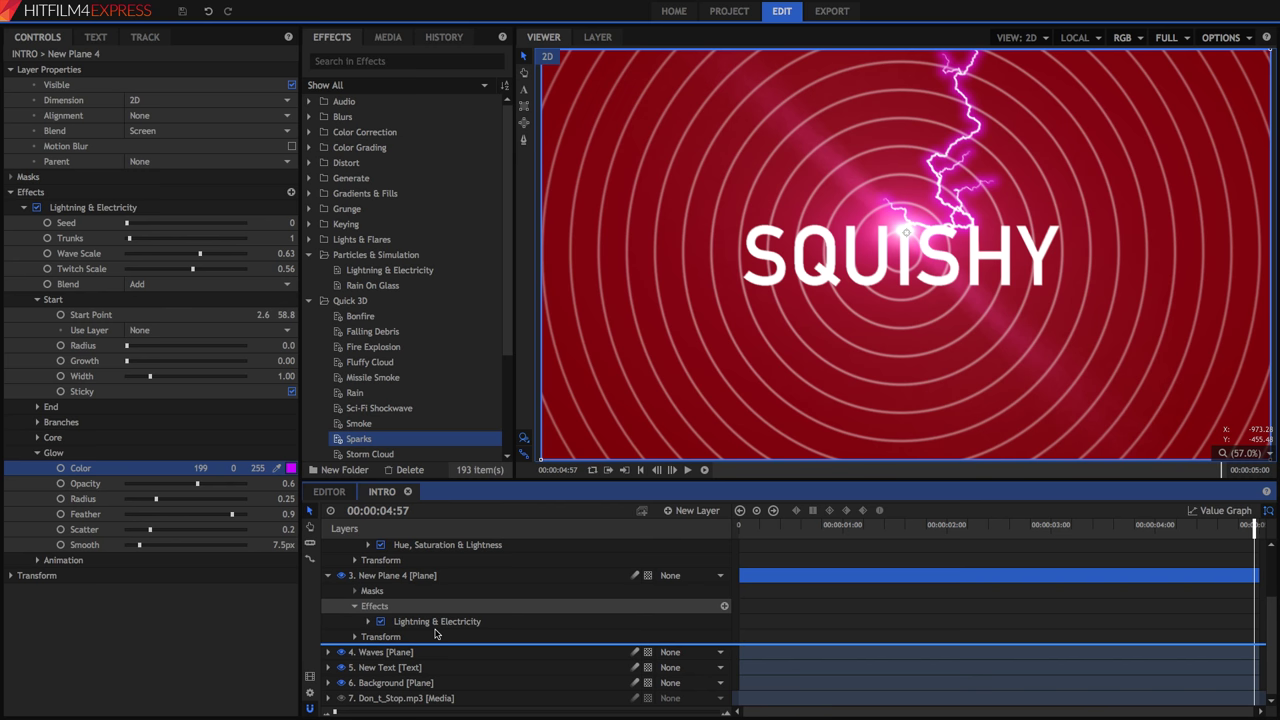
{"action": "left_click_drag", "start_coordinate": [435, 632], "coordinate": [435, 632]}
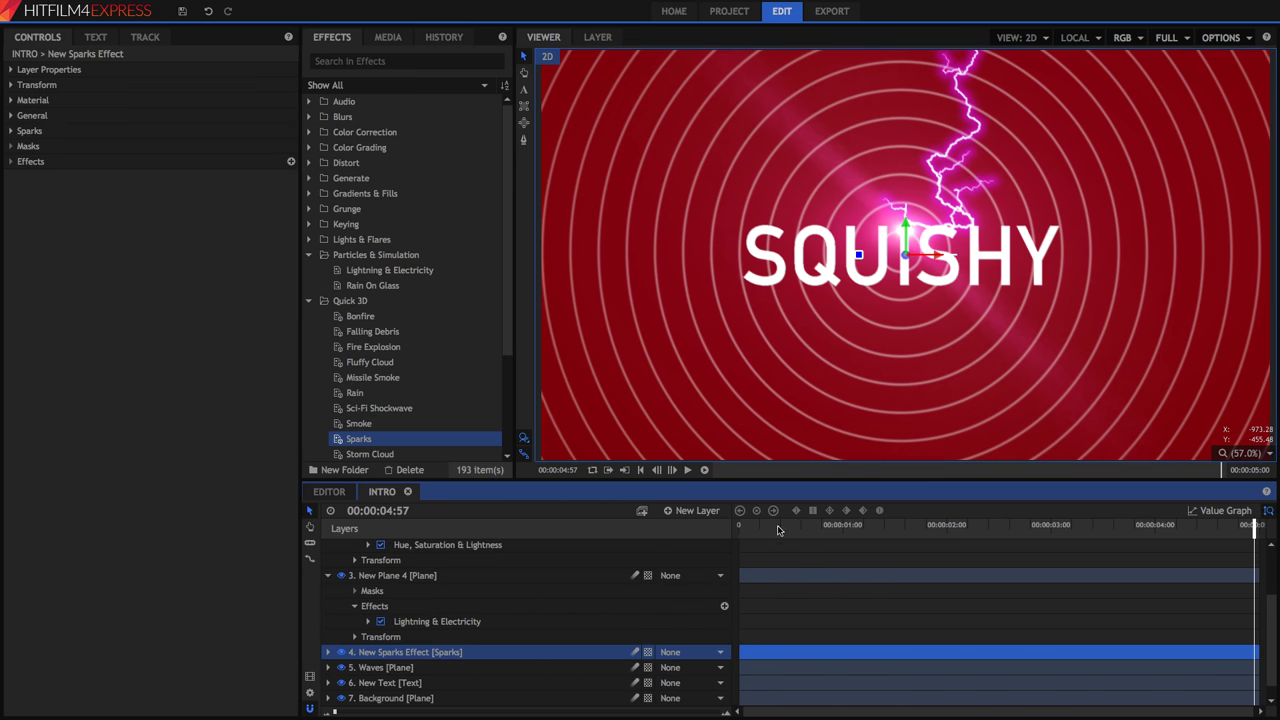
{"action": "left_click_drag", "start_coordinate": [775, 531], "coordinate": [738, 531]}
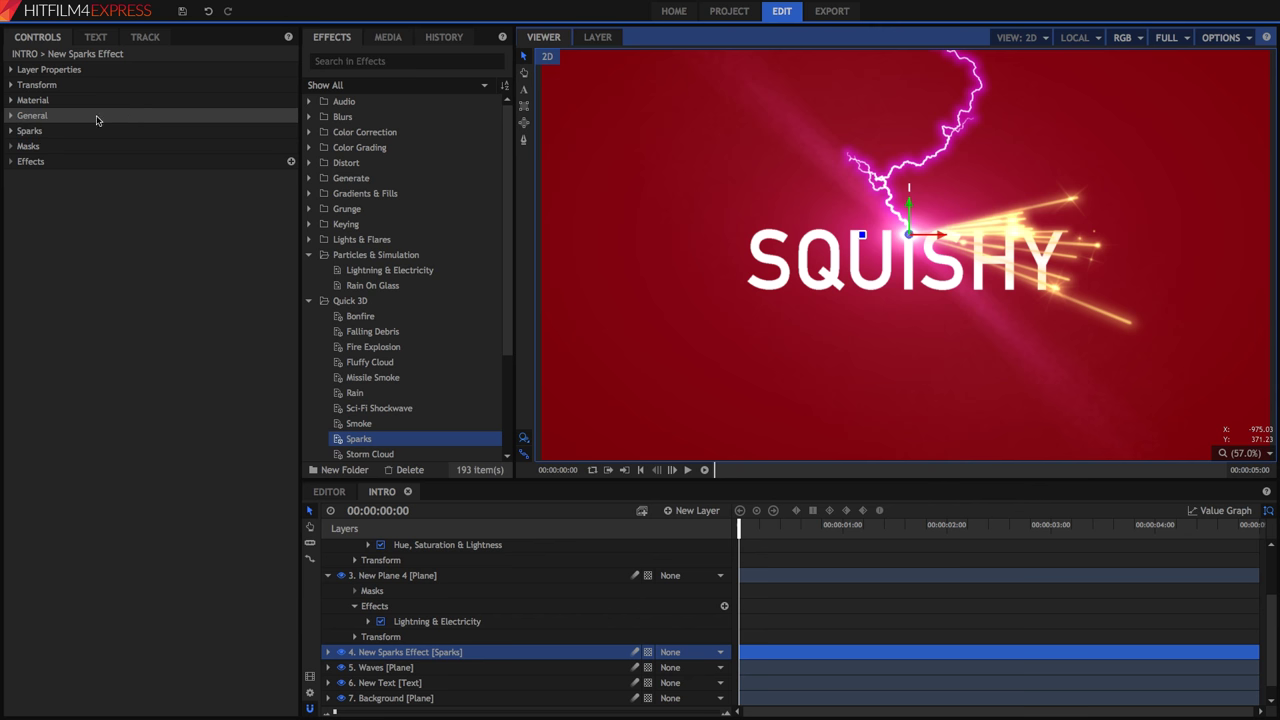
Step: Rotate the sparks layer to -90° on Z so sparks shoot upward, then preview
{"action": "left_click", "coordinate": [10, 131]}
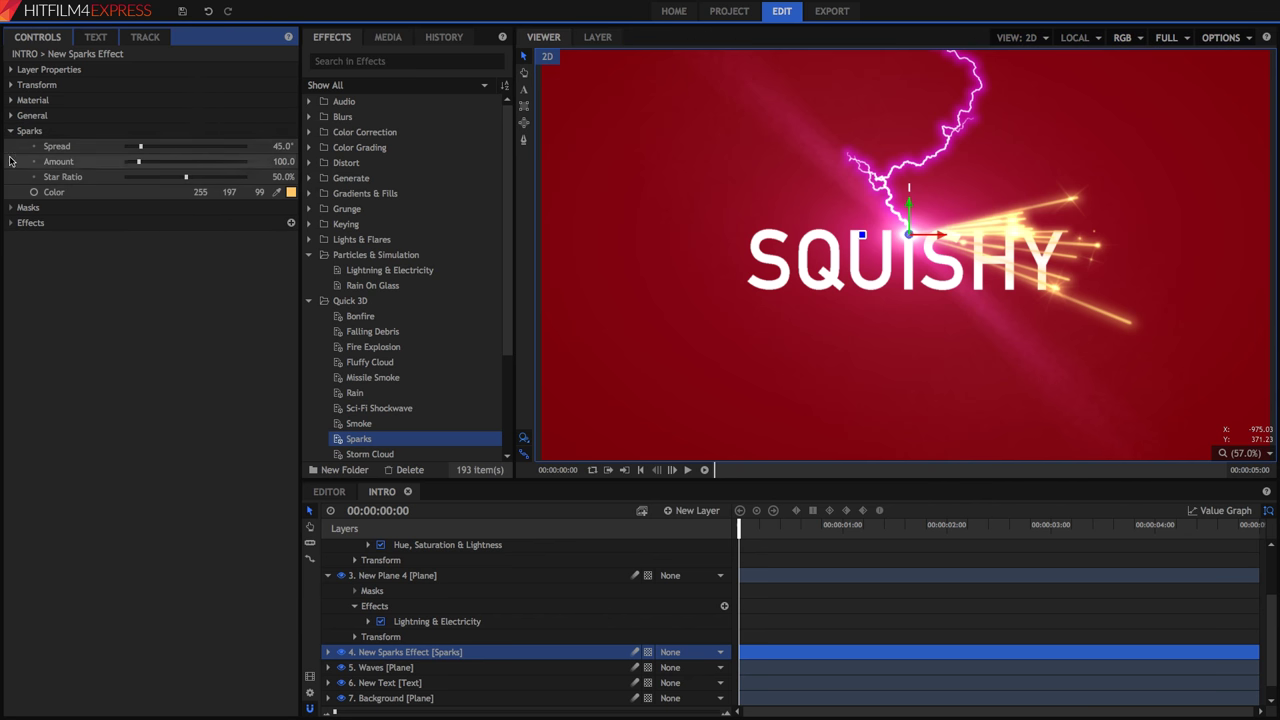
{"action": "left_click", "coordinate": [24, 70]}
{"action": "left_click", "coordinate": [12, 85]}
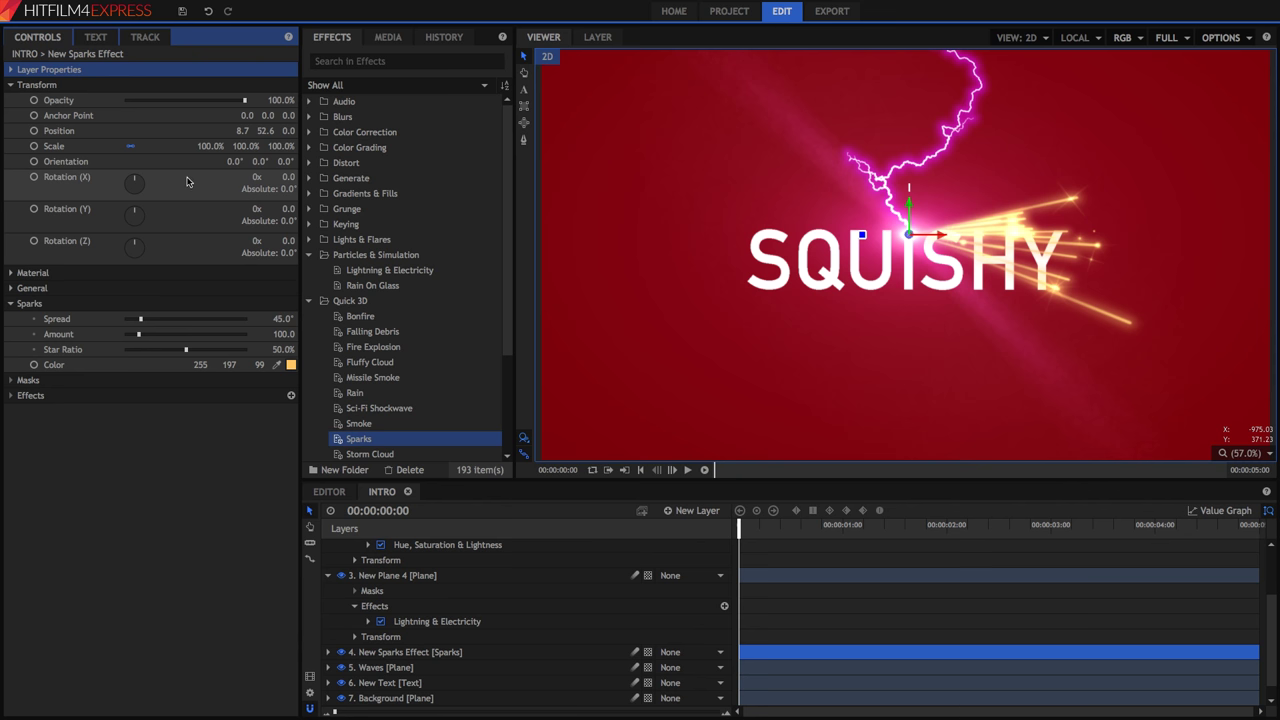
{"action": "left_click_drag", "start_coordinate": [134, 241], "coordinate": [123, 248]}
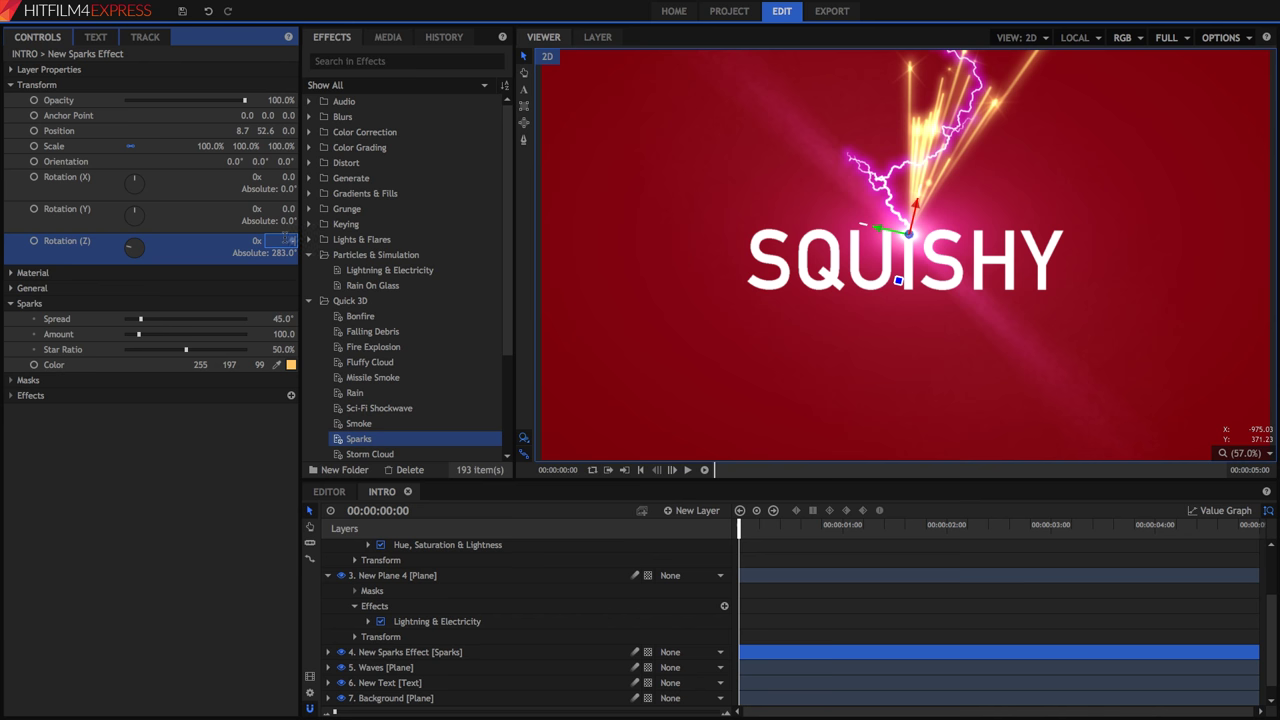
{"action": "type", "text": "-90"}
{"action": "key", "text": "Return"}
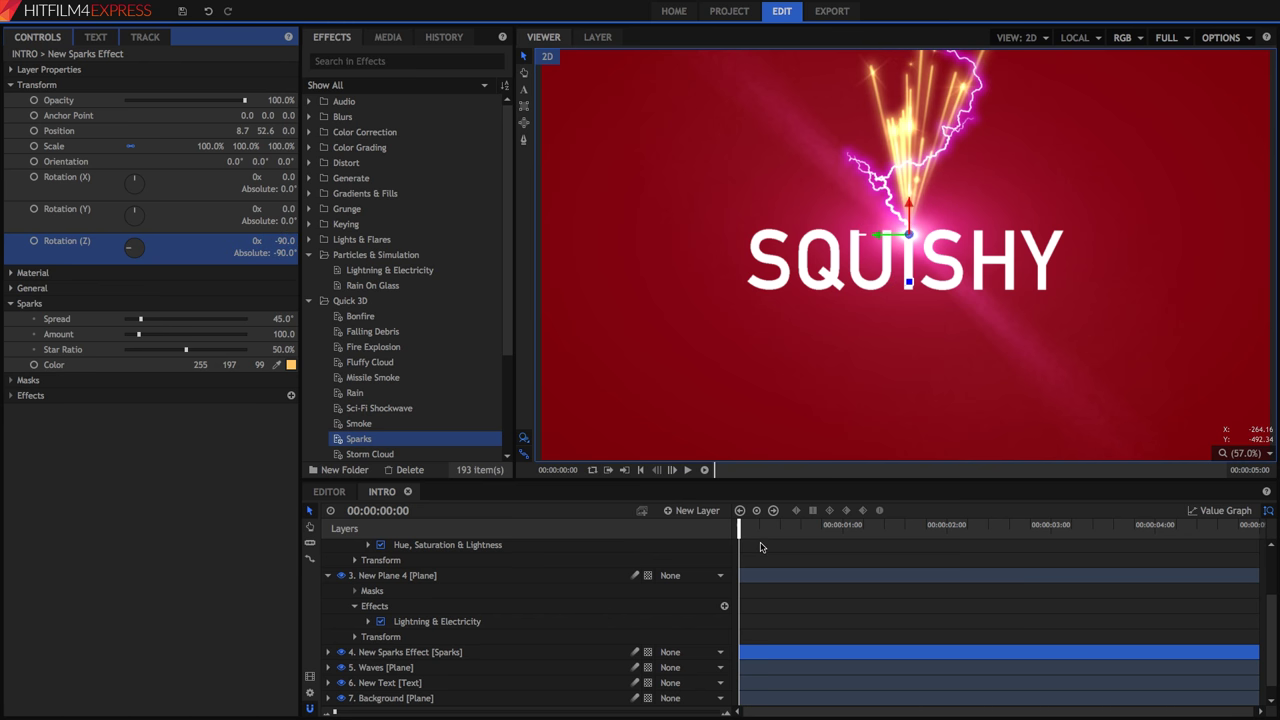
{"action": "key", "text": "space"}
{"action": "left_click", "coordinate": [730, 526]}
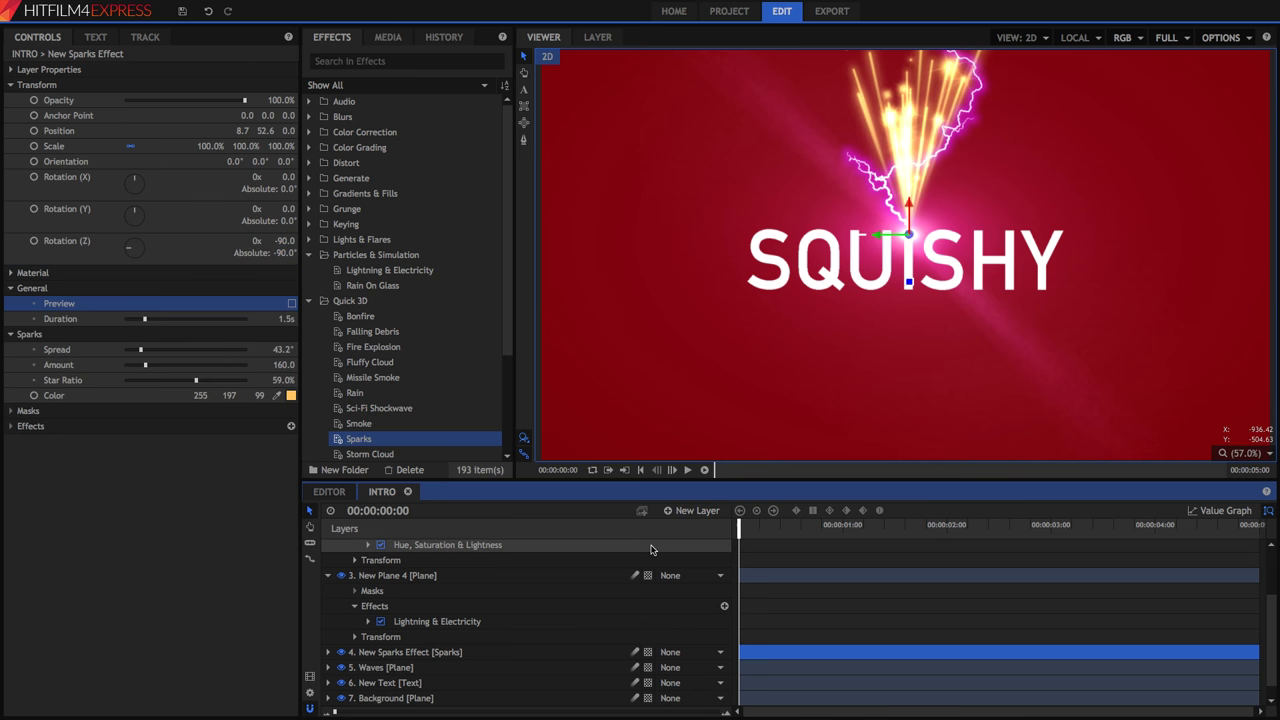
{"action": "scroll", "coordinate": [651, 549], "scroll_direction": "up", "scroll_amount": 3}
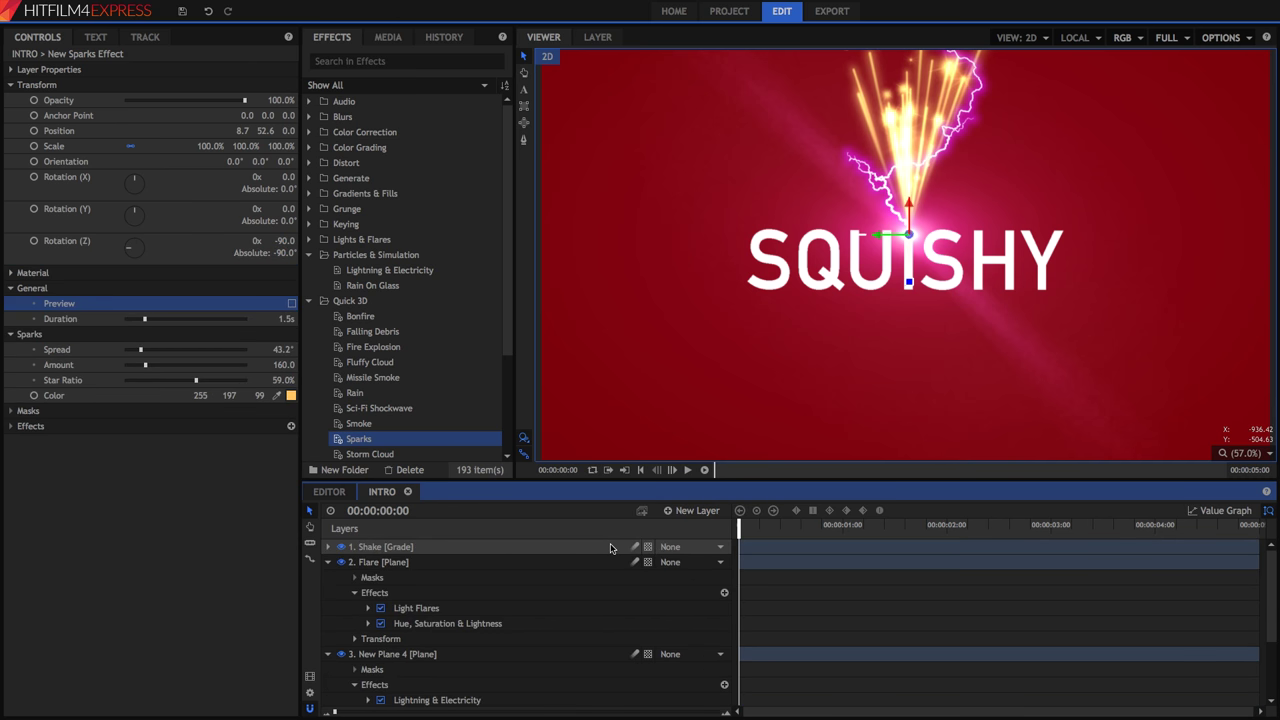
{"action": "left_click", "coordinate": [704, 471]}
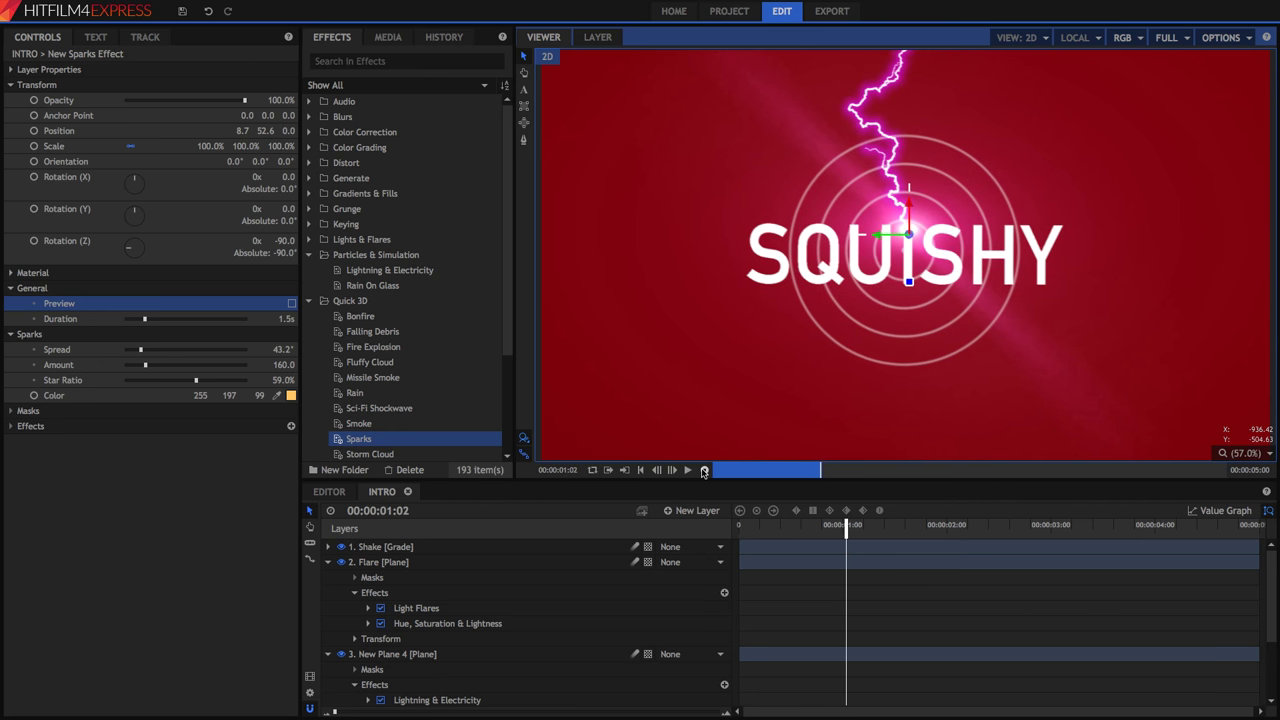
{"action": "left_click", "coordinate": [704, 470]}
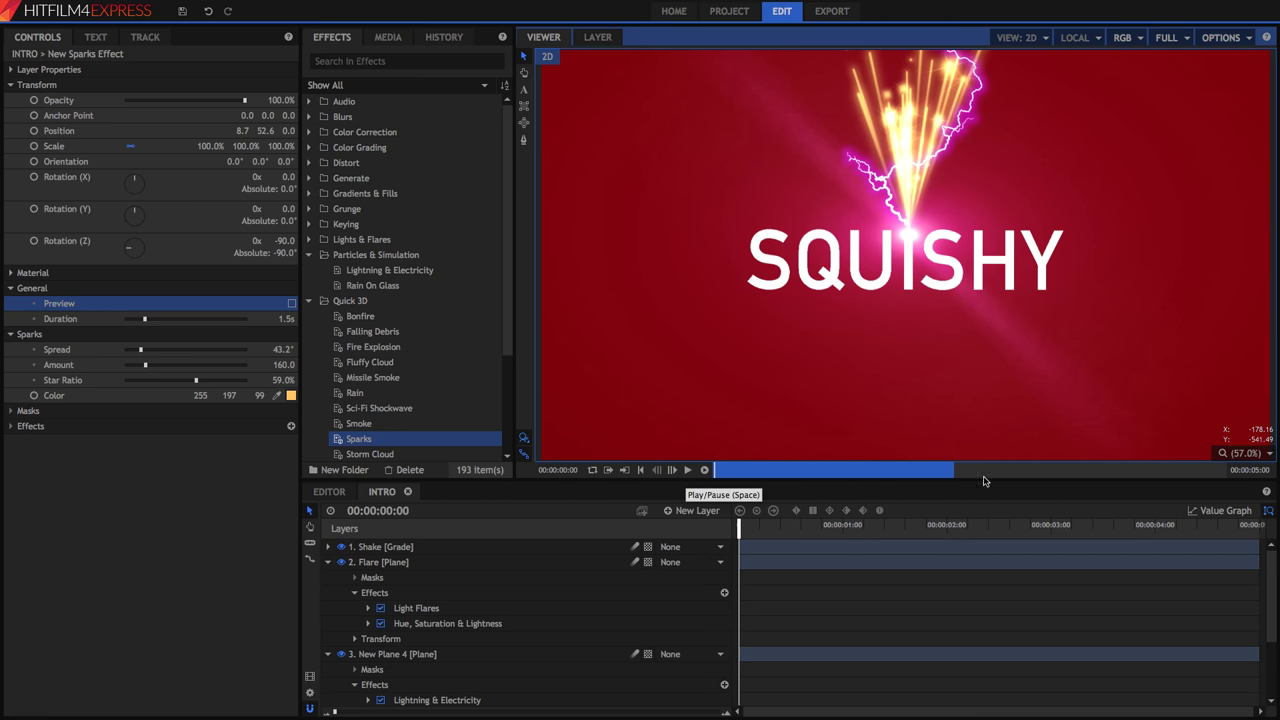
{"action": "left_click", "coordinate": [688, 470]}
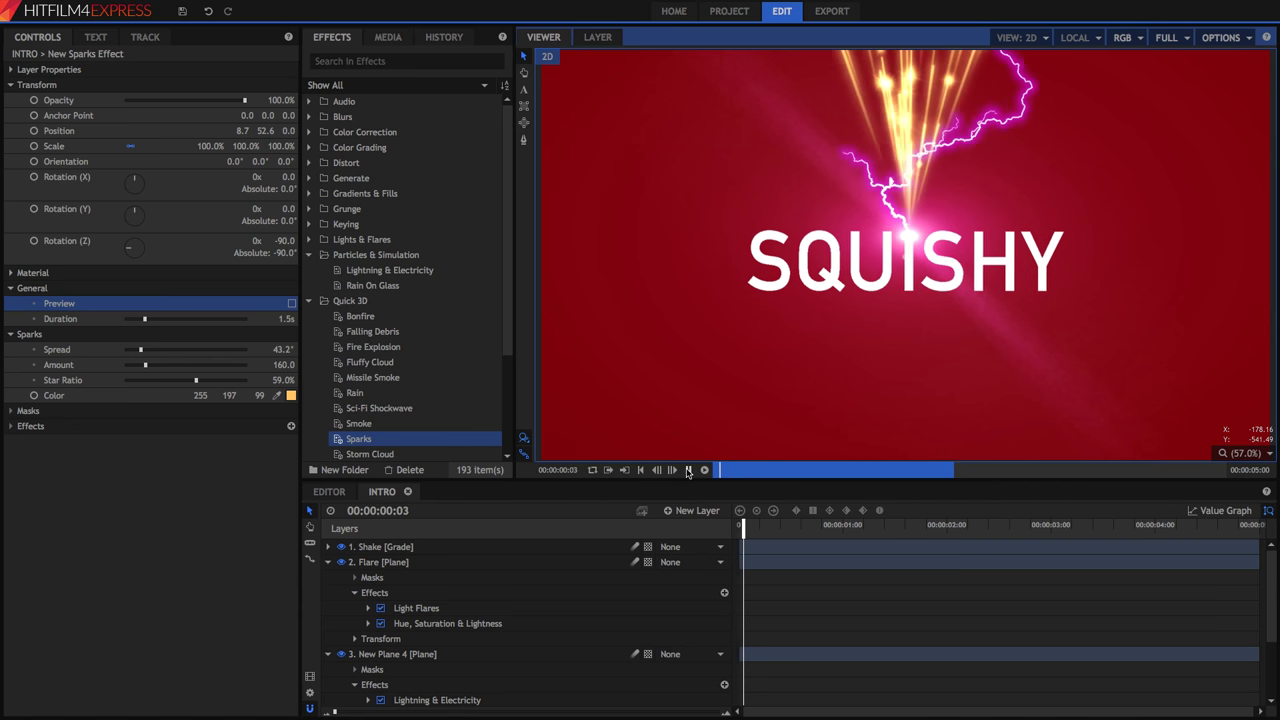
{"action": "left_click", "coordinate": [688, 470]}
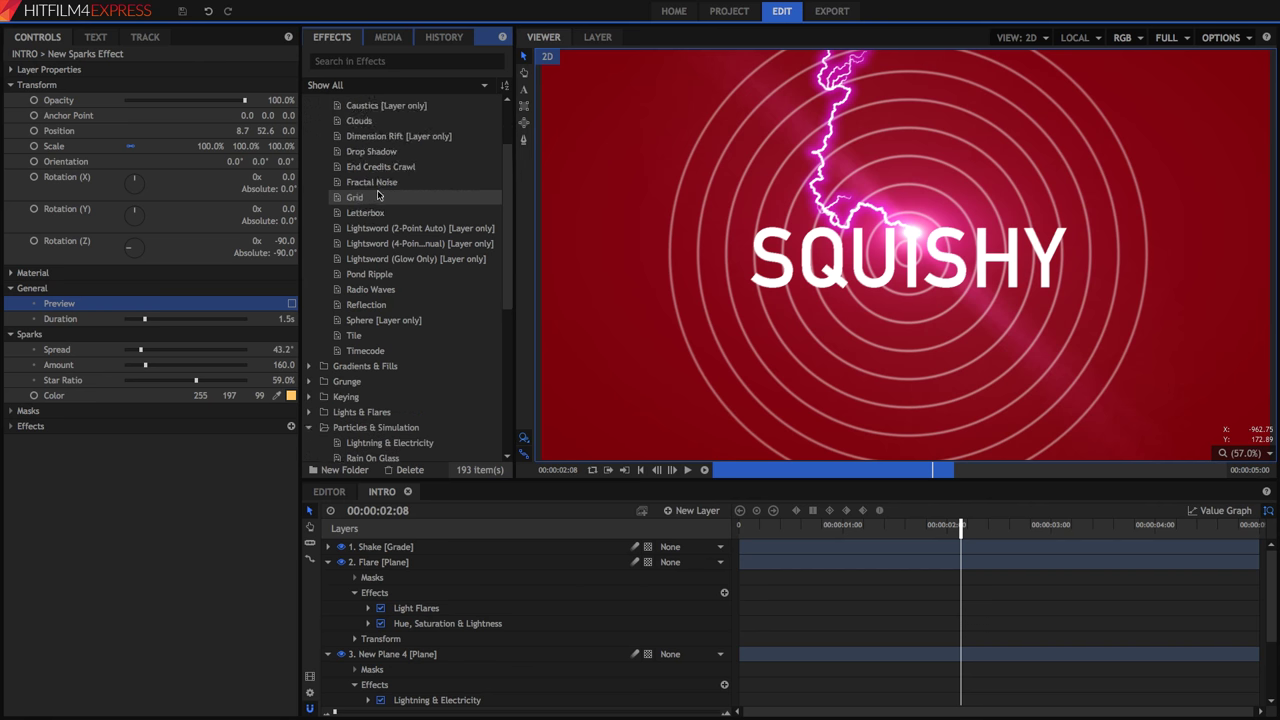
{"action": "scroll", "coordinate": [400, 250], "scroll_direction": "down", "scroll_amount": 5}
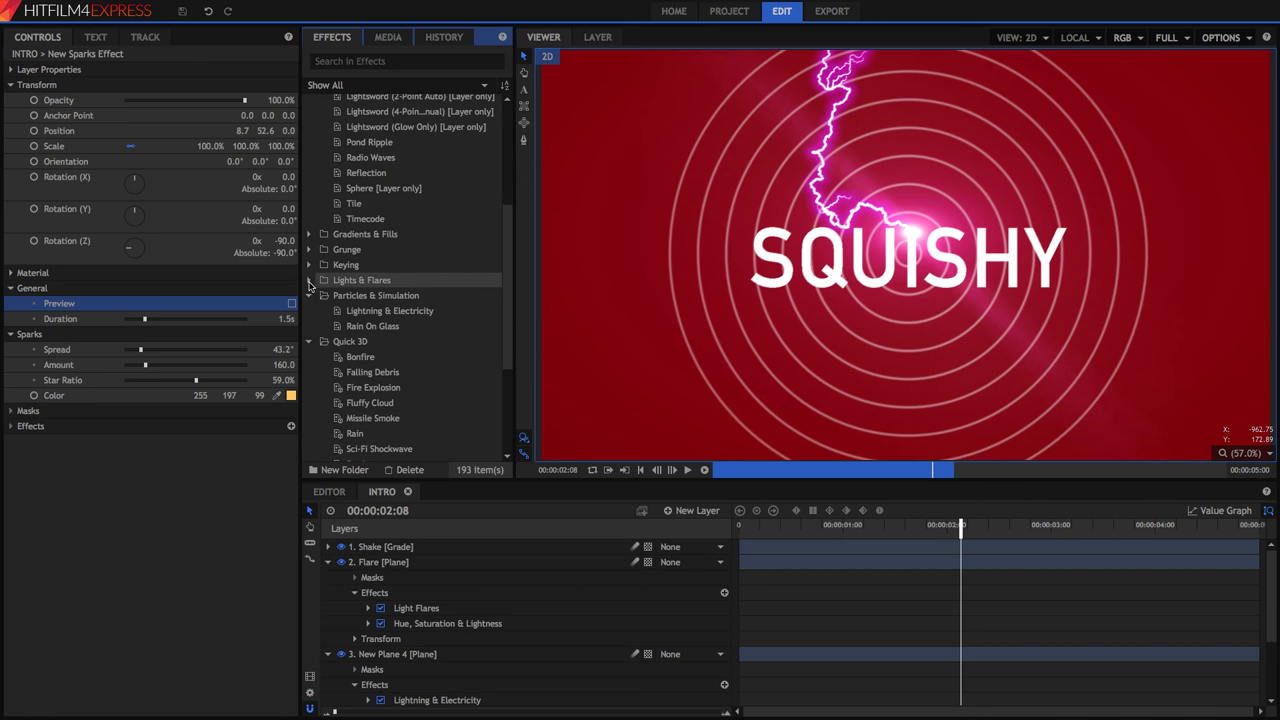
{"action": "left_click", "coordinate": [309, 281]}
{"action": "scroll", "coordinate": [378, 278], "scroll_direction": "down", "scroll_amount": 2}
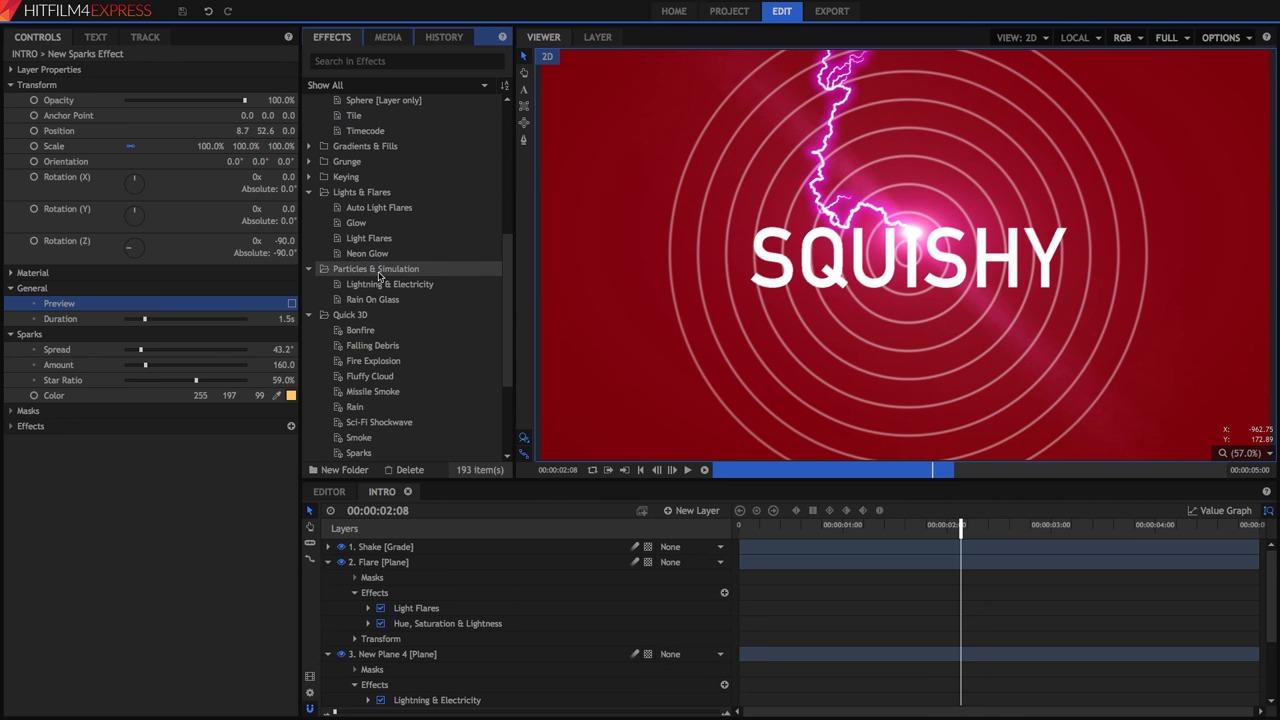
{"action": "scroll", "coordinate": [378, 277], "scroll_direction": "down", "scroll_amount": 2}
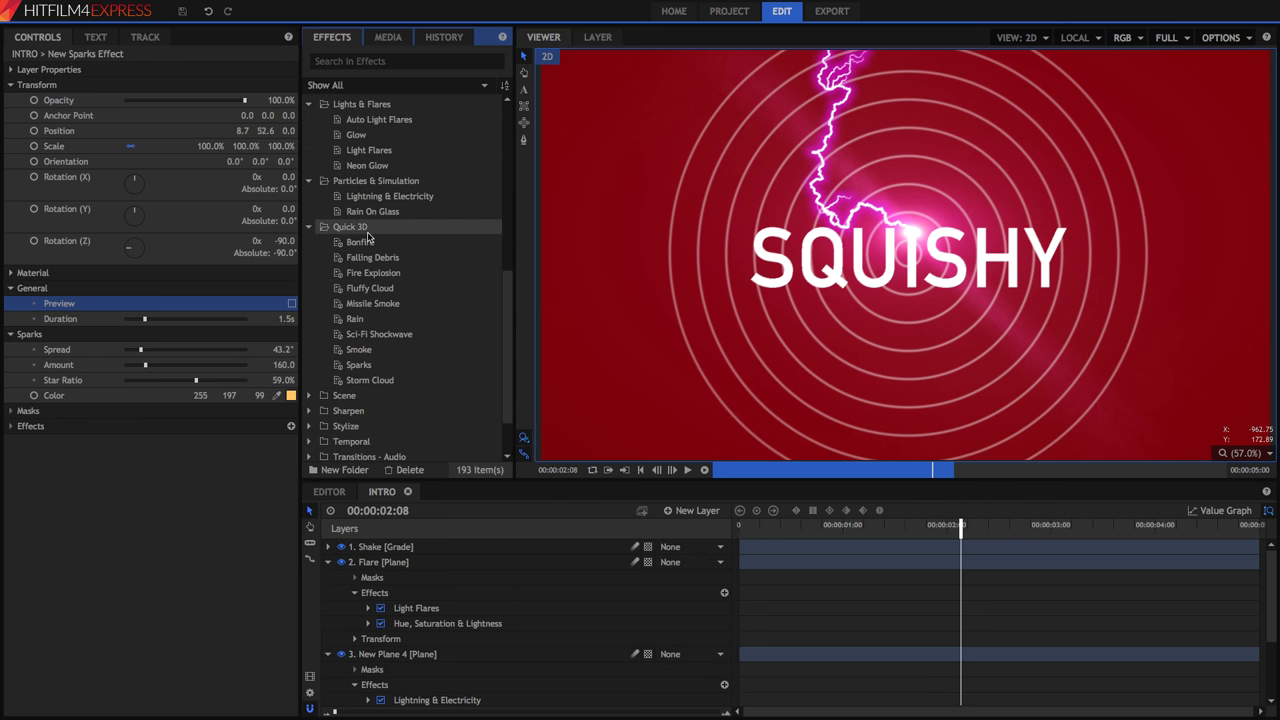
{"action": "scroll", "coordinate": [370, 240], "scroll_direction": "down", "scroll_amount": 2}
{"action": "scroll", "coordinate": [370, 238], "scroll_direction": "up", "scroll_amount": 4}
{"action": "scroll", "coordinate": [378, 215], "scroll_direction": "up", "scroll_amount": 4}
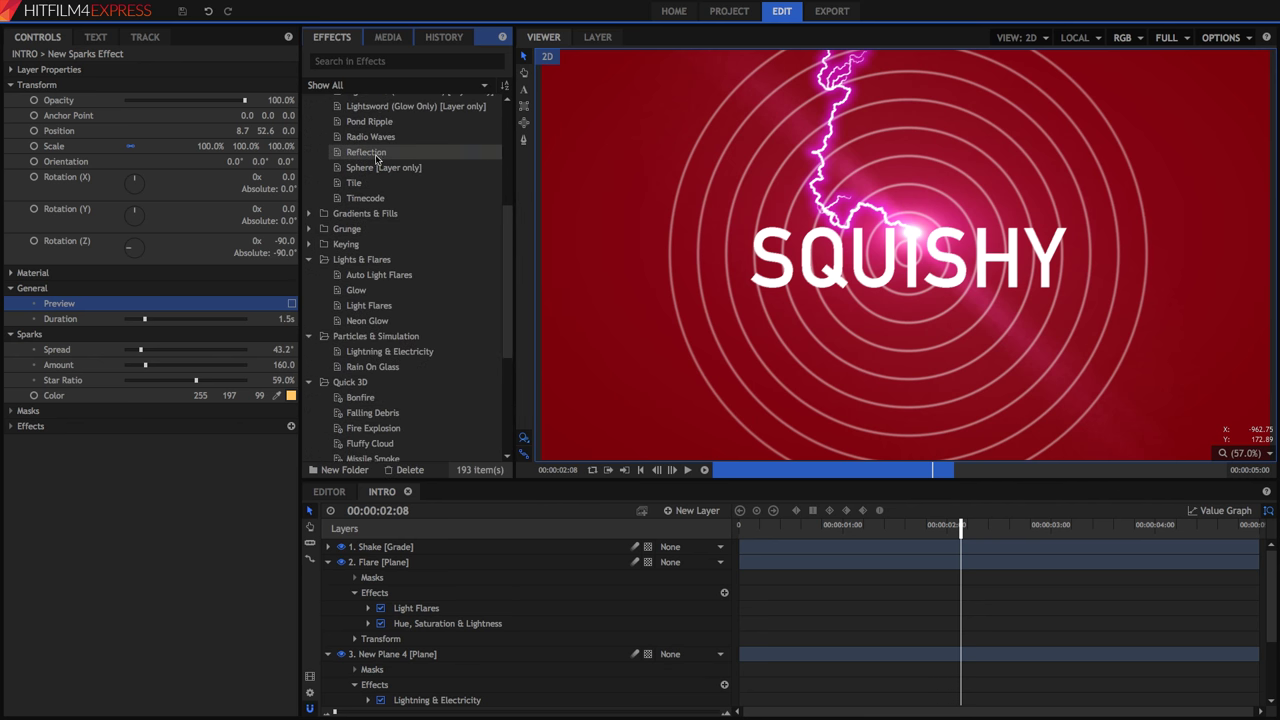
{"action": "scroll", "coordinate": [388, 186], "scroll_direction": "up", "scroll_amount": 4}
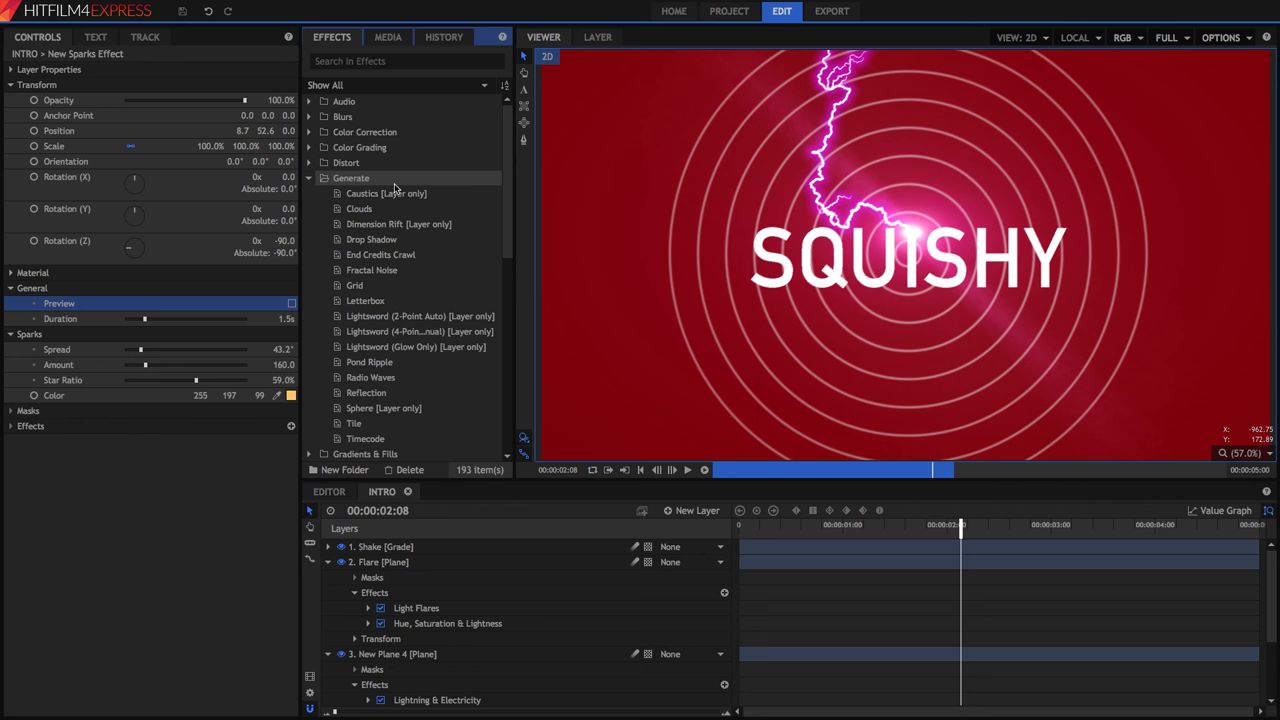